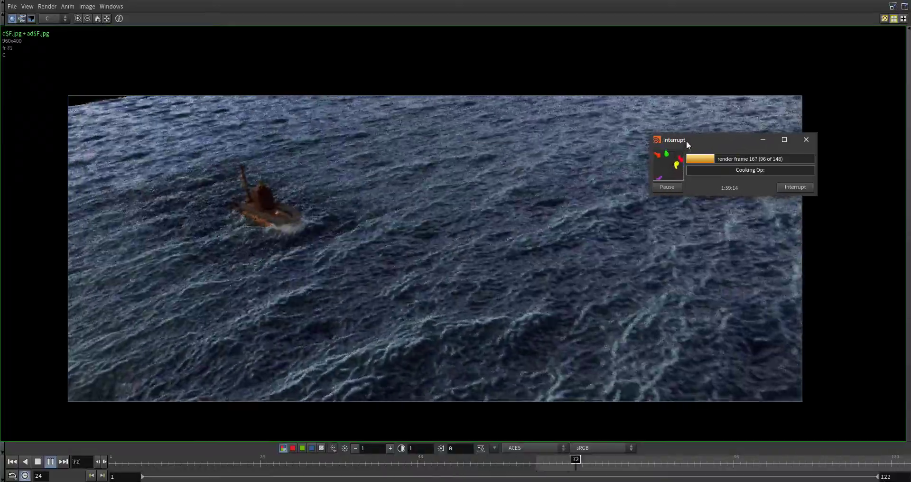
# Stop the playback of the rendered submarine ocean sequence and rewind it to the first frame
pyautogui.moveTo(686, 141); pyautogui.dragTo(909, 114)
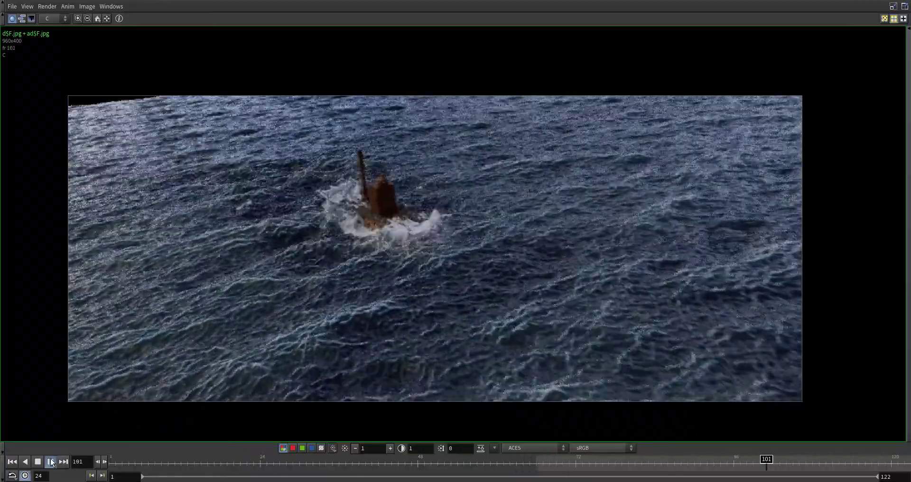
pyautogui.click(38, 462)
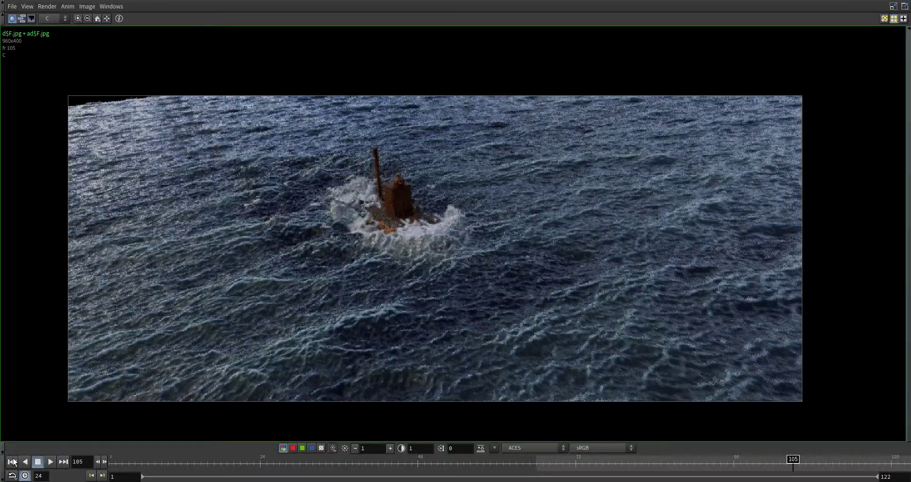
pyautogui.click(12, 461)
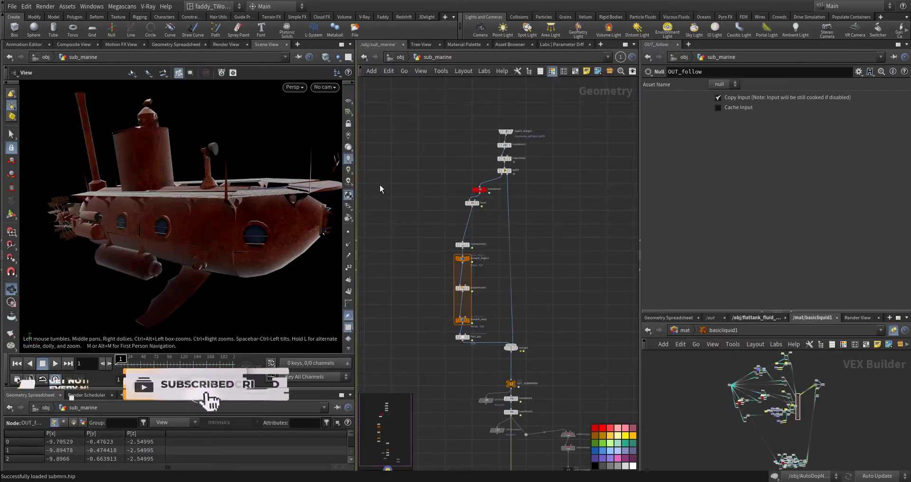
# Go up to the object level, open the scene_gltf network, and frame the imported submarine in the viewport
pyautogui.moveTo(450, 103); pyautogui.dragTo(446, 155, button='middle')
pyautogui.click(400, 56)
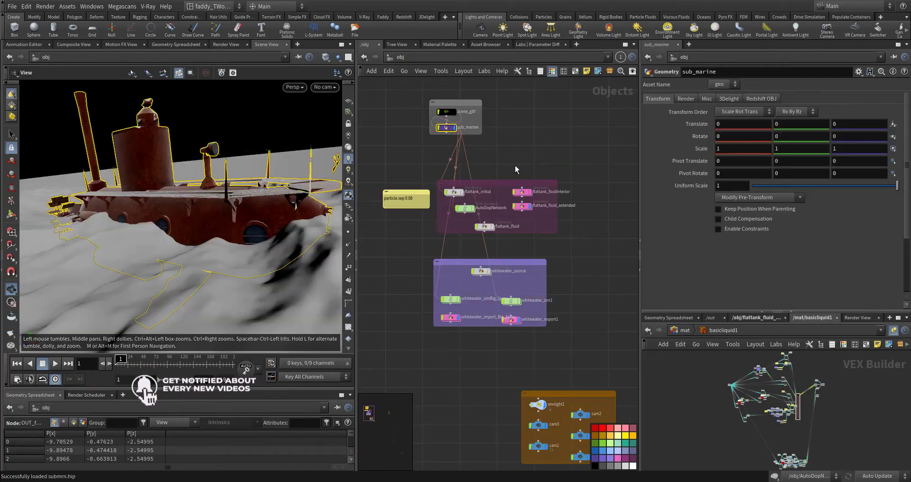
pyautogui.scroll(6, 488, 197)
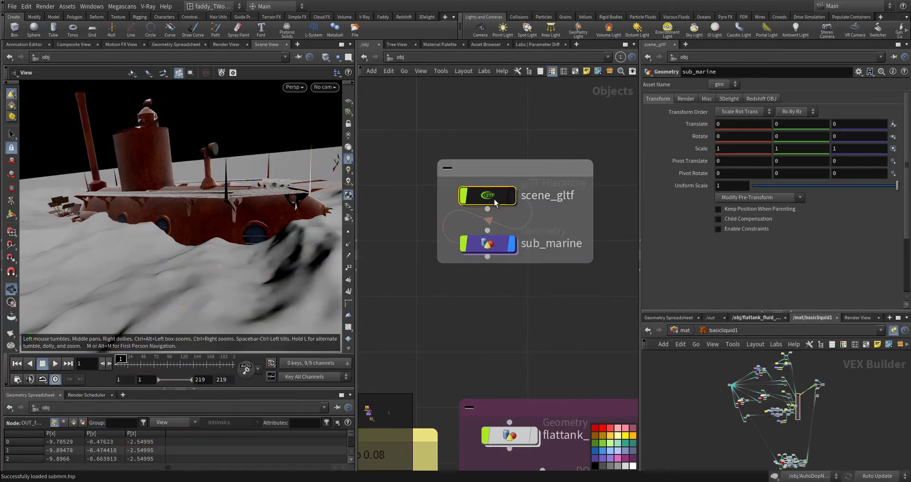
pyautogui.doubleClick(494, 198)
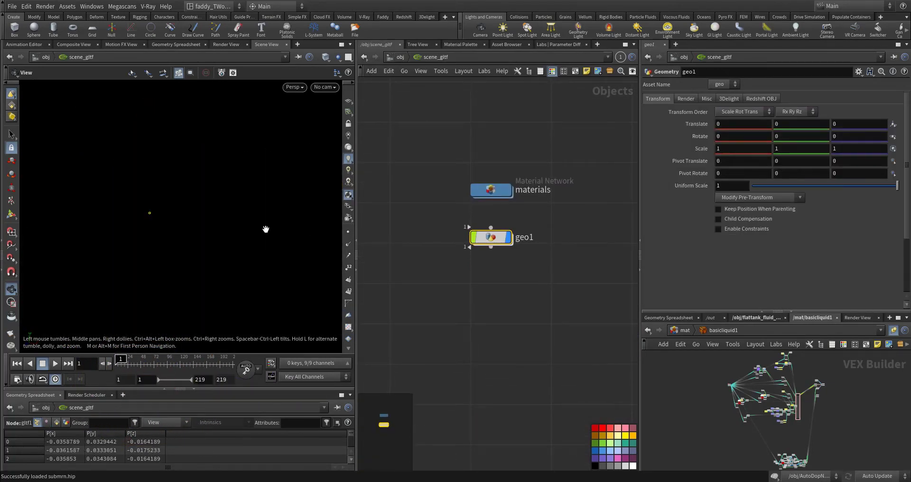
pyautogui.press('g')
pyautogui.moveTo(180, 228); pyautogui.dragTo(208, 209)
pyautogui.scroll(3, 211, 220)
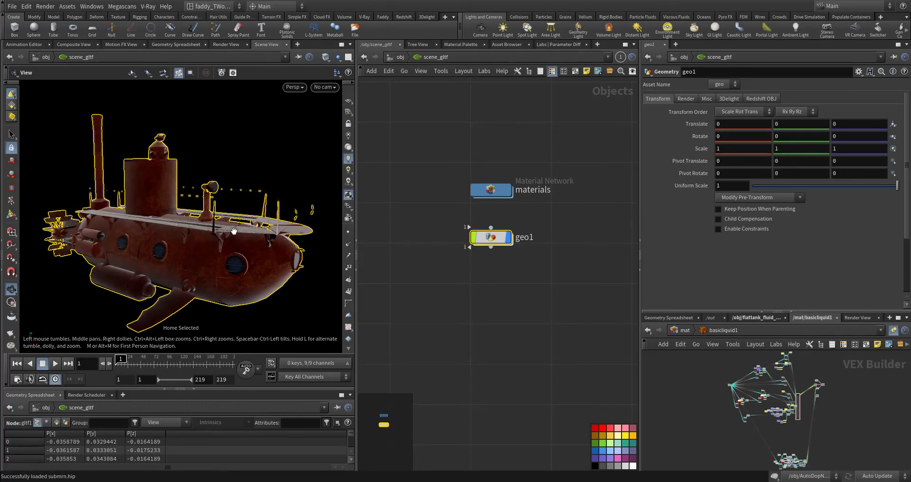
pyautogui.moveTo(240, 242); pyautogui.dragTo(229, 236)
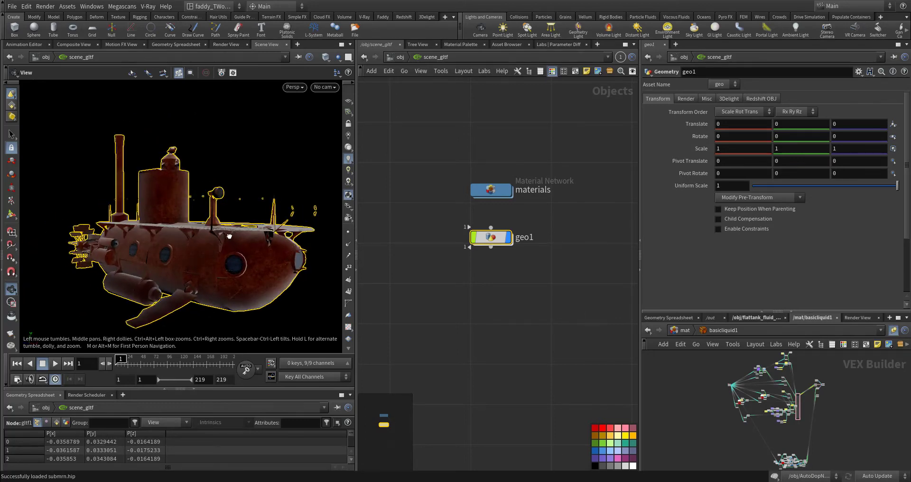
# Examine the submarine model in an enlarged viewport, covering the hull, rear paddle wheels and deck, and restore the layout
pyautogui.hotkey('ctrl', 'shift', 'b')
pyautogui.hotkey('ctrl', 'b')
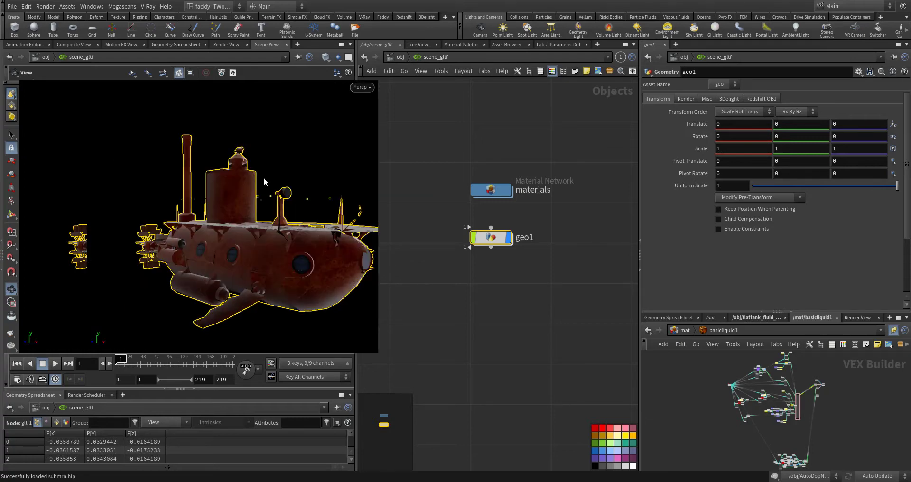
pyautogui.moveTo(339, 247); pyautogui.dragTo(769, 309)
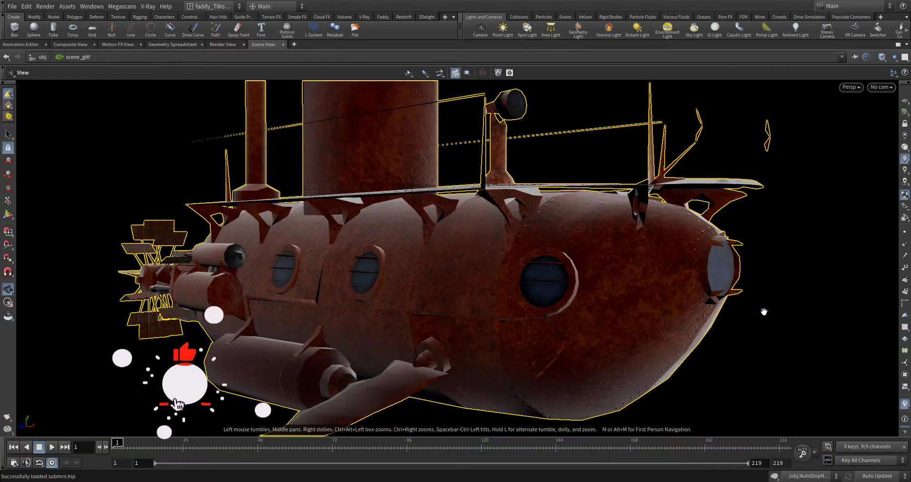
pyautogui.moveTo(697, 307); pyautogui.dragTo(774, 309)
pyautogui.scroll(-2, 441, 268)
pyautogui.moveTo(441, 268); pyautogui.dragTo(425, 254)
pyautogui.scroll(-1, 516, 283)
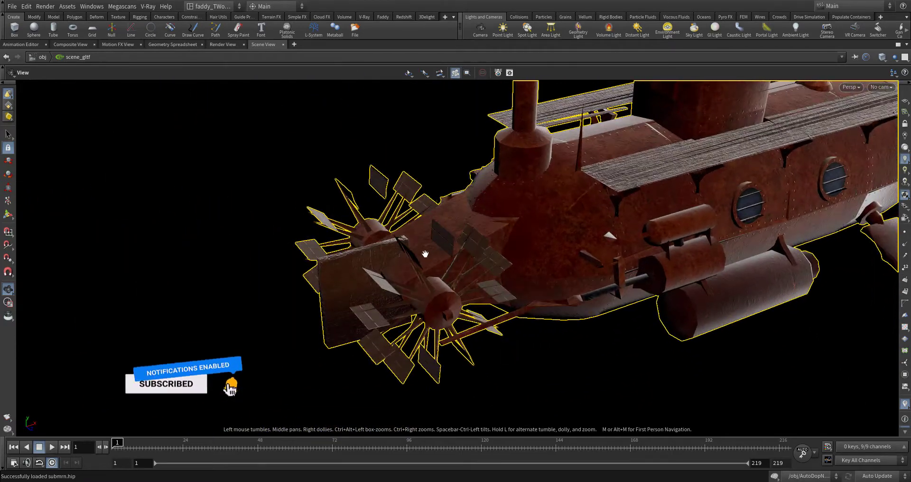
pyautogui.moveTo(464, 211); pyautogui.dragTo(380, 256)
pyautogui.moveTo(332, 272); pyautogui.dragTo(527, 258)
pyautogui.moveTo(242, 277); pyautogui.dragTo(360, 195, button='right')
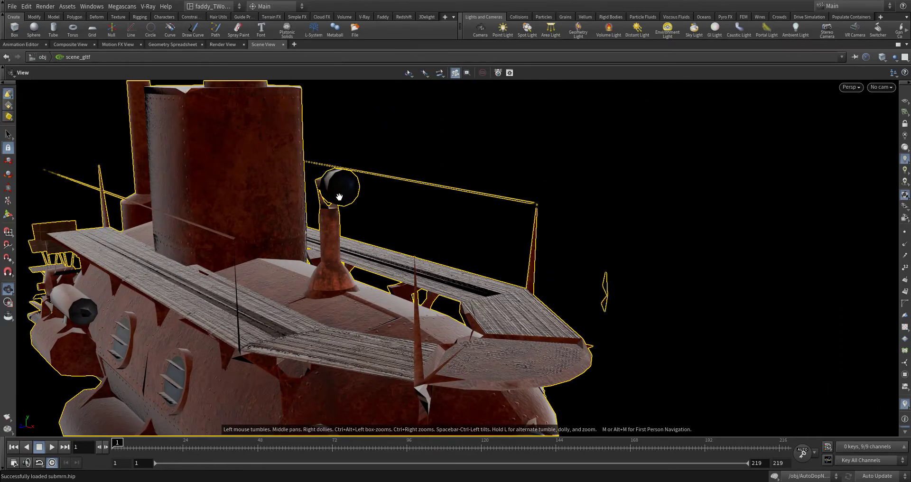
pyautogui.hotkey('ctrl', 'b')
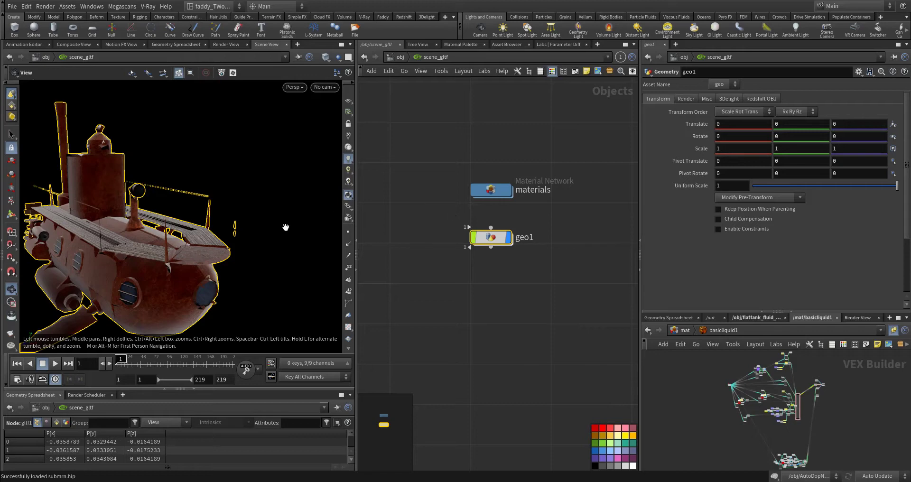
# Review the submarine shaders in the materials network of scene_gltf and return to the object level
pyautogui.doubleClick(490, 191)
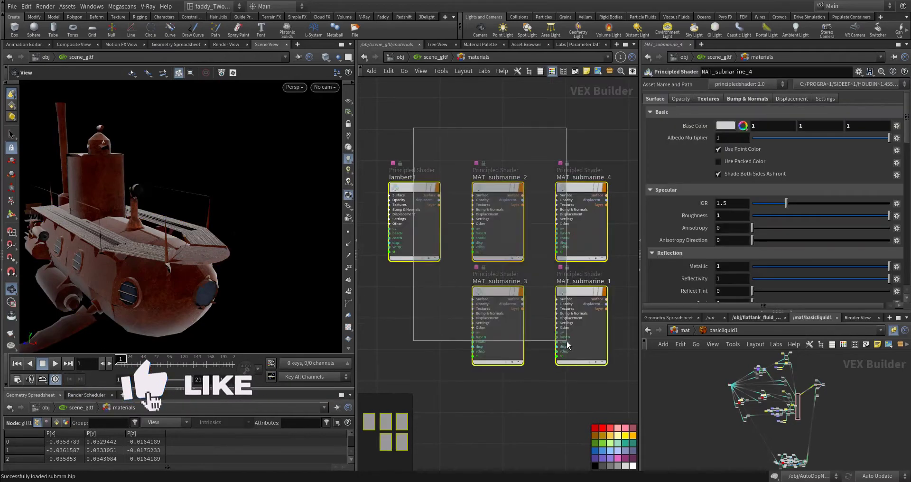
pyautogui.moveTo(542, 406); pyautogui.dragTo(550, 413, button='middle')
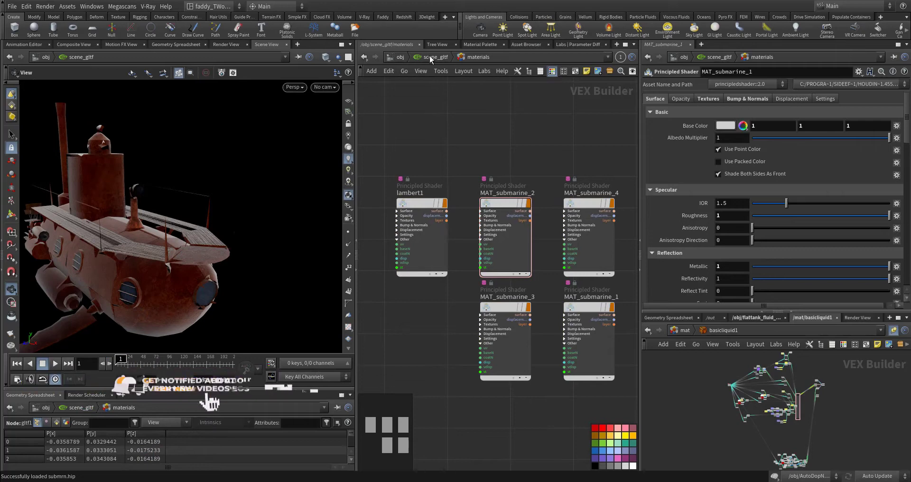
pyautogui.click(400, 57)
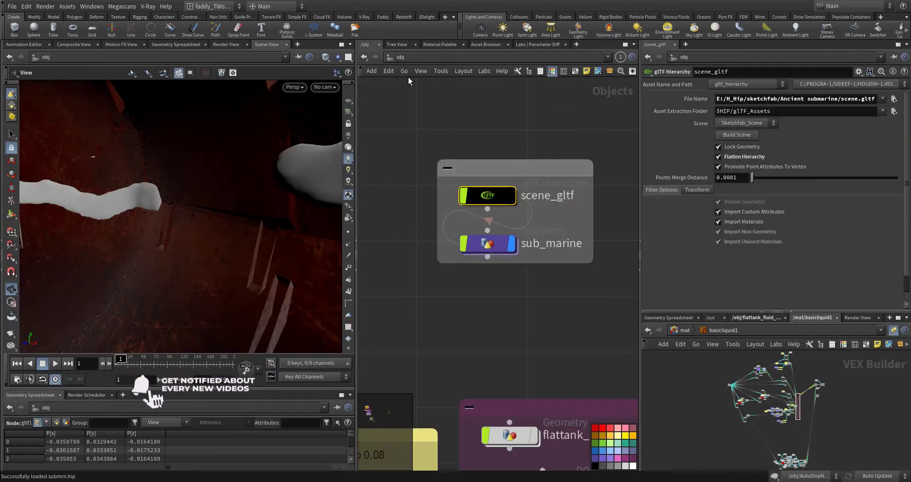
# Open the sub_marine geometry network and inspect the object_merge1 node that brings in the glTF model
pyautogui.doubleClick(484, 251)
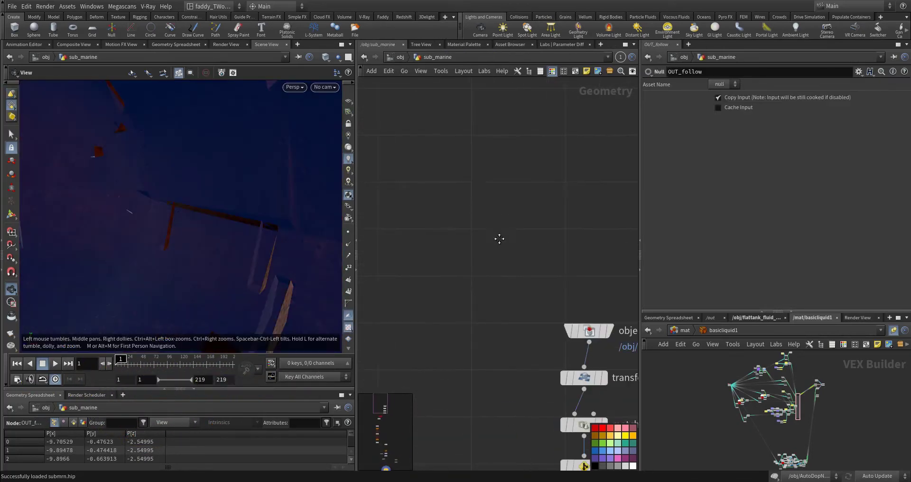
pyautogui.press('h')
pyautogui.click(485, 223)
pyautogui.click(485, 223)
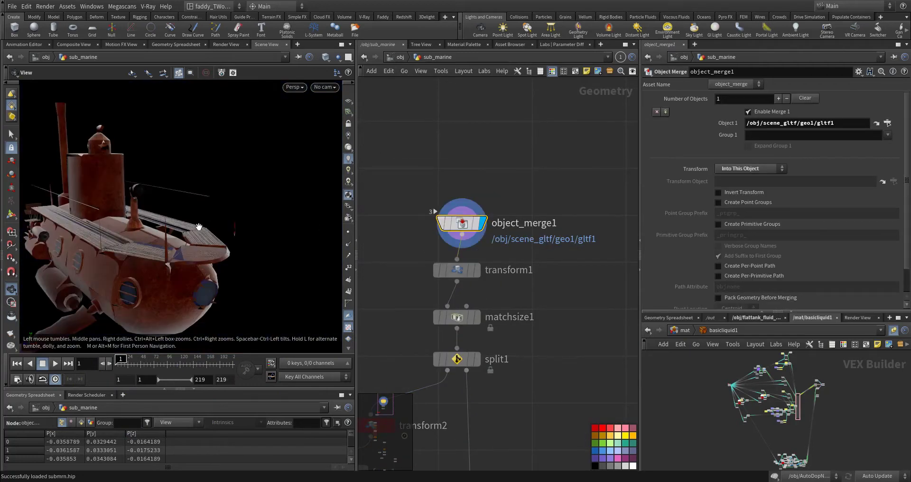
# Display the transform1 node, frame the scaled submarine, and review the node's Uniform Scale
pyautogui.click(458, 275)
pyautogui.press('g')
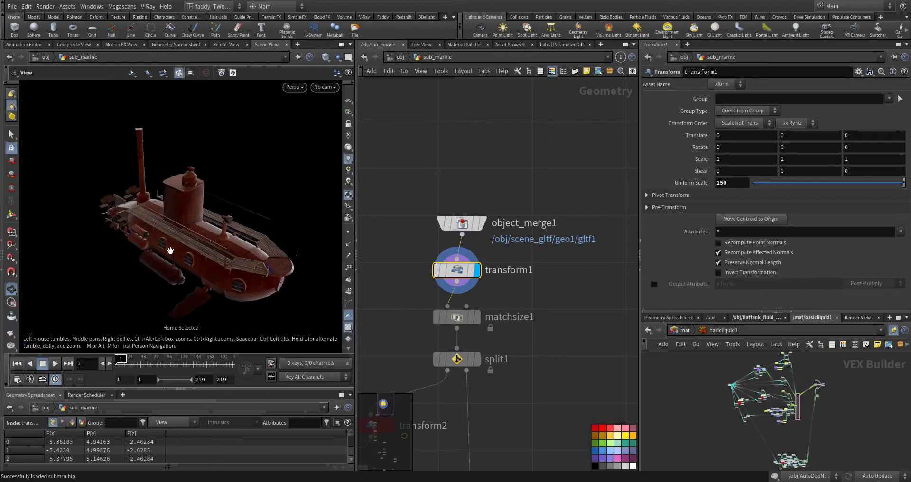
pyautogui.moveTo(170, 251); pyautogui.dragTo(177, 241)
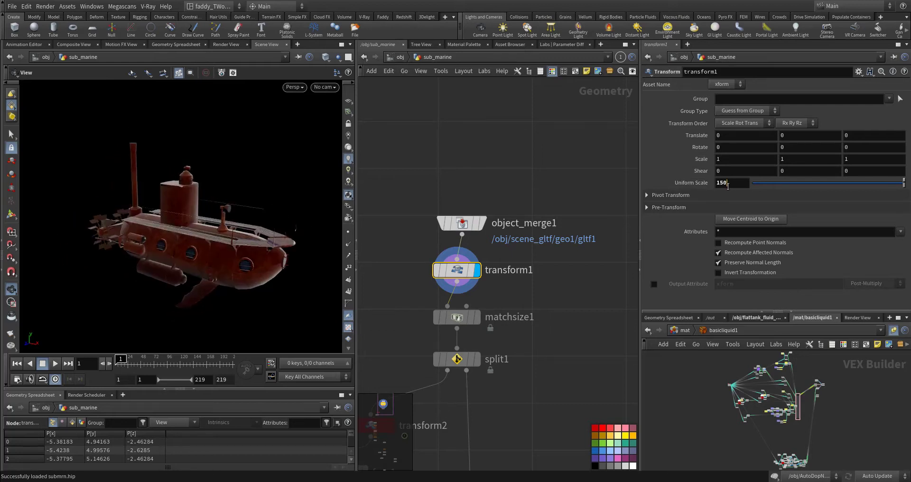
pyautogui.moveTo(491, 183); pyautogui.dragTo(496, 130, button='middle')
pyautogui.moveTo(564, 268); pyautogui.dragTo(589, 219, button='middle')
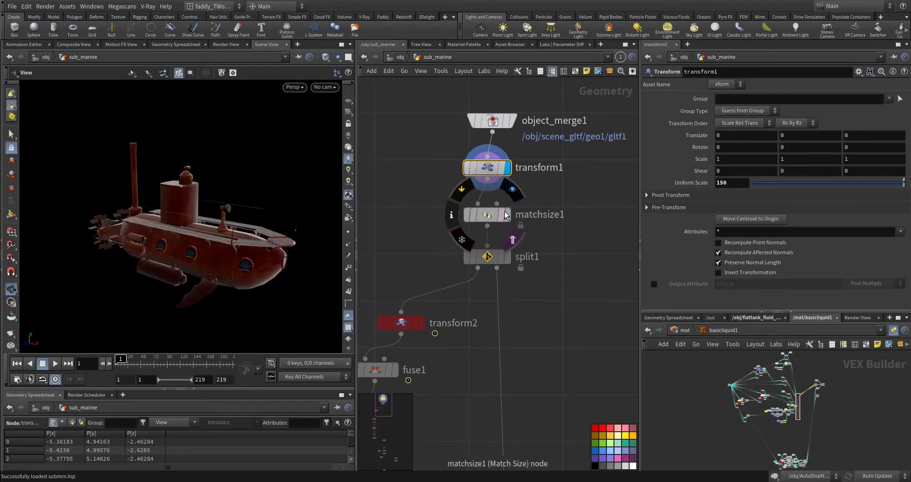
# Display the matchsize1 node and check the submarine against the reference grid, turning the grid on and off again
pyautogui.click(486, 220)
pyautogui.scroll(3, 461, 212)
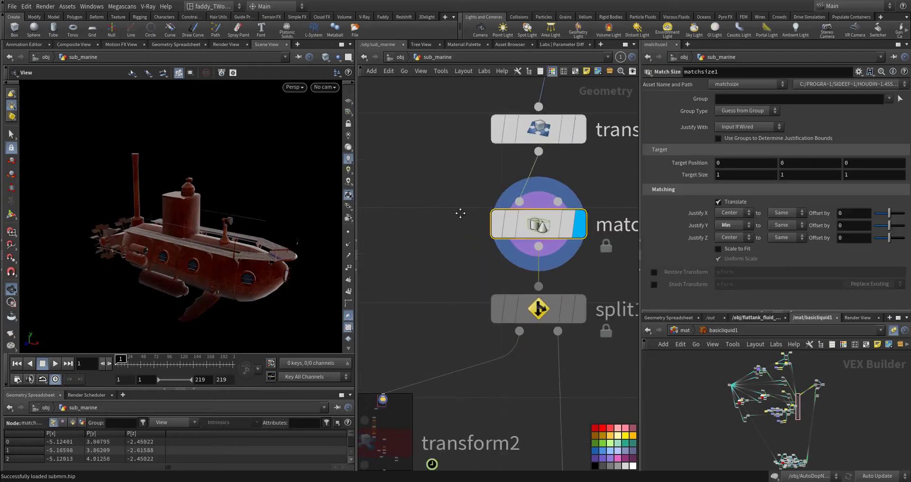
pyautogui.click(347, 103)
pyautogui.moveTo(249, 264)
pyautogui.mouseDown()
pyautogui.moveTo(293, 233)
pyautogui.moveTo(265, 186)
pyautogui.moveTo(268, 252)
pyautogui.moveTo(248, 248)
pyautogui.mouseUp()
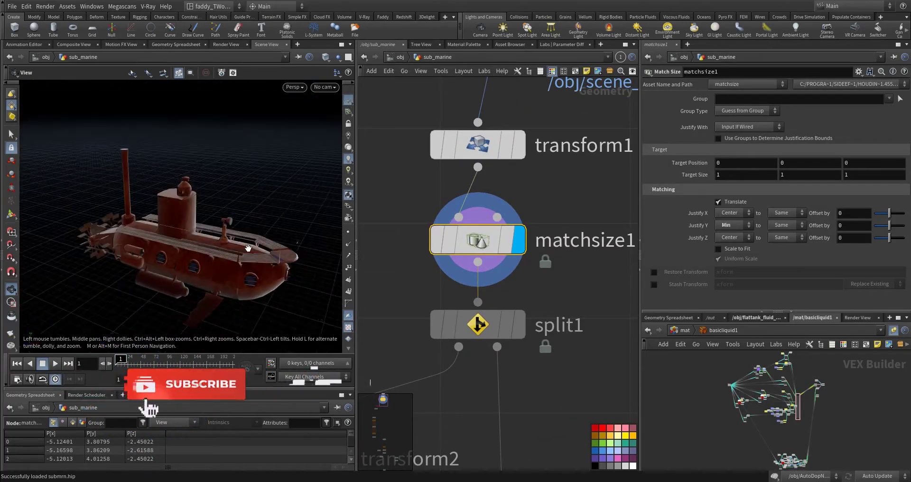
pyautogui.click(349, 102)
pyautogui.moveTo(430, 285); pyautogui.dragTo(455, 207, button='middle')
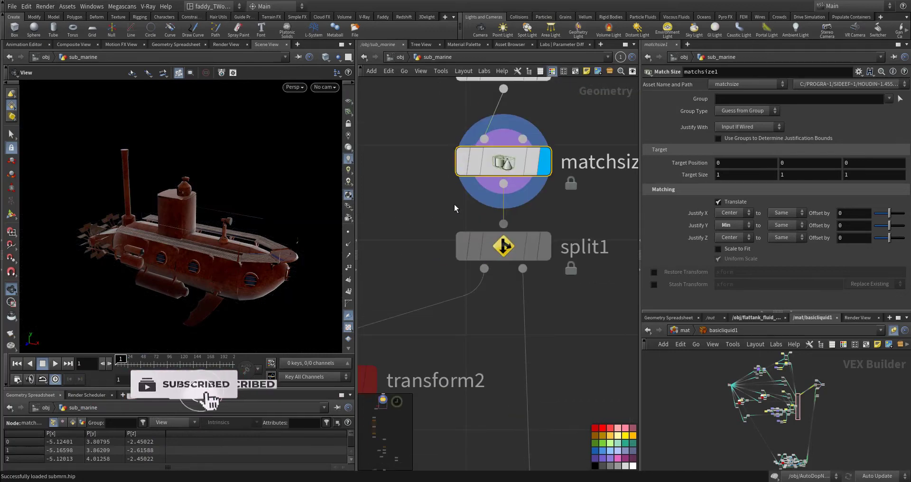
# Display the split1 node and examine the isolated paddle wheels up close
pyautogui.click(544, 244)
pyautogui.click(532, 242)
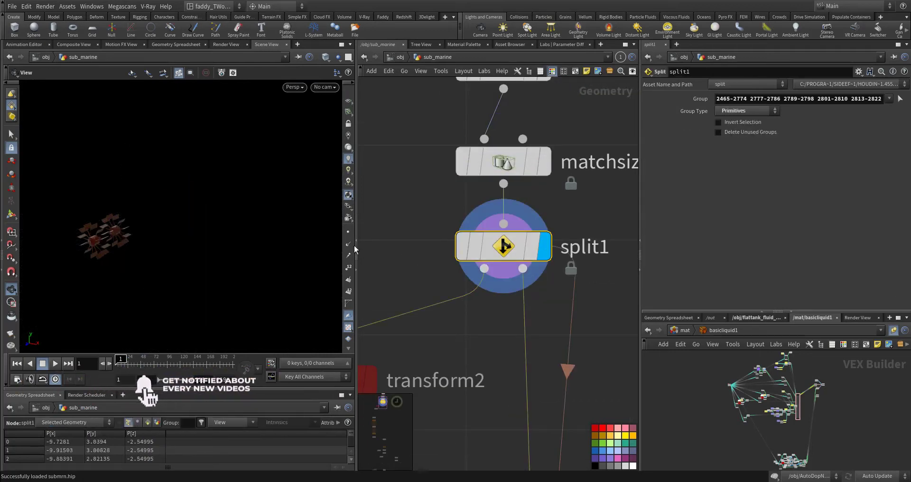
pyautogui.press('g')
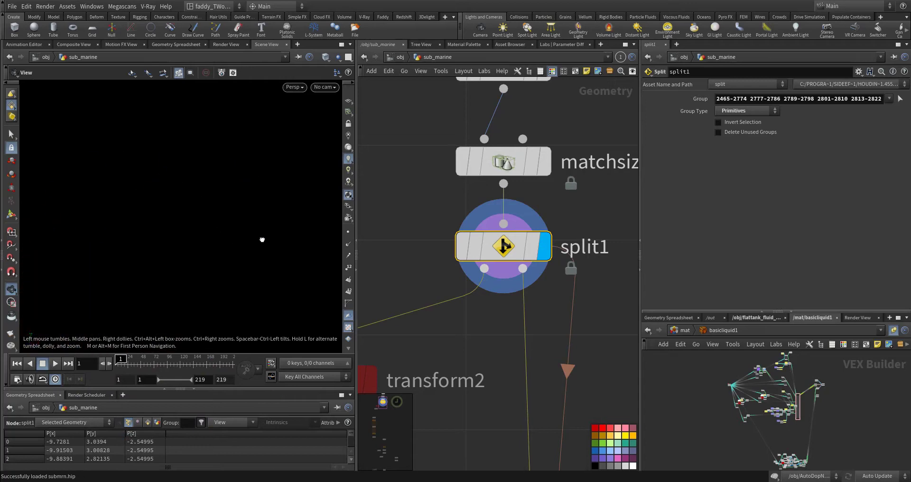
pyautogui.moveTo(194, 261); pyautogui.dragTo(190, 227)
pyautogui.moveTo(224, 268); pyautogui.dragTo(132, 227)
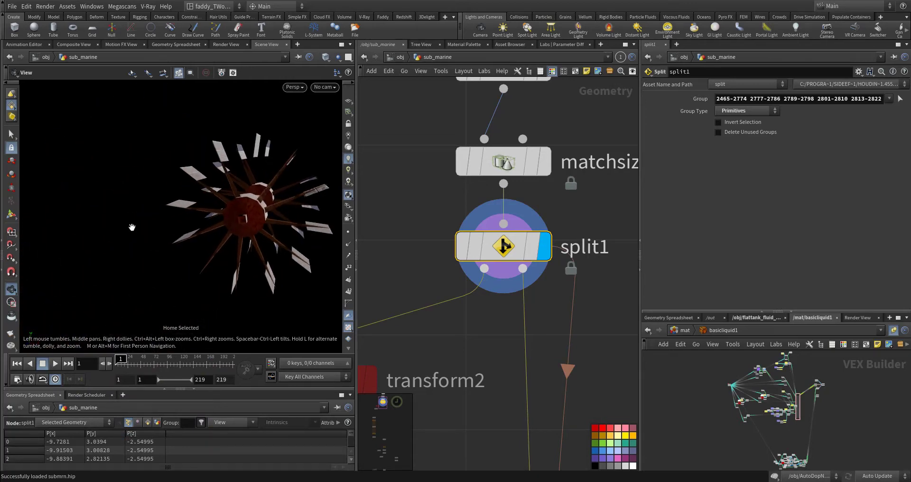
# Display the transform2 node below split1 and inspect its rotation and pivot expressions on the paddle wheels
pyautogui.moveTo(442, 330); pyautogui.dragTo(542, 248, button='middle')
pyautogui.scroll(-3, 537, 294)
pyautogui.scroll(3, 505, 264)
pyautogui.click(520, 272)
pyautogui.click(489, 270)
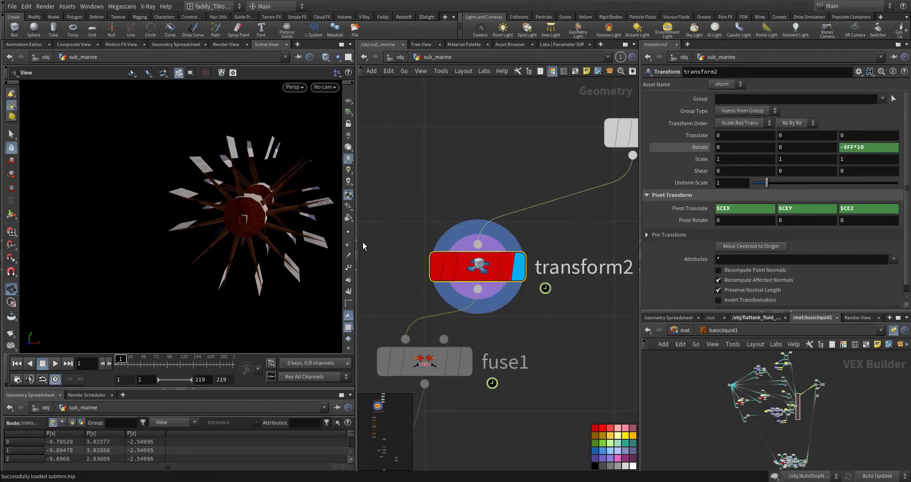
pyautogui.moveTo(204, 241); pyautogui.dragTo(261, 227)
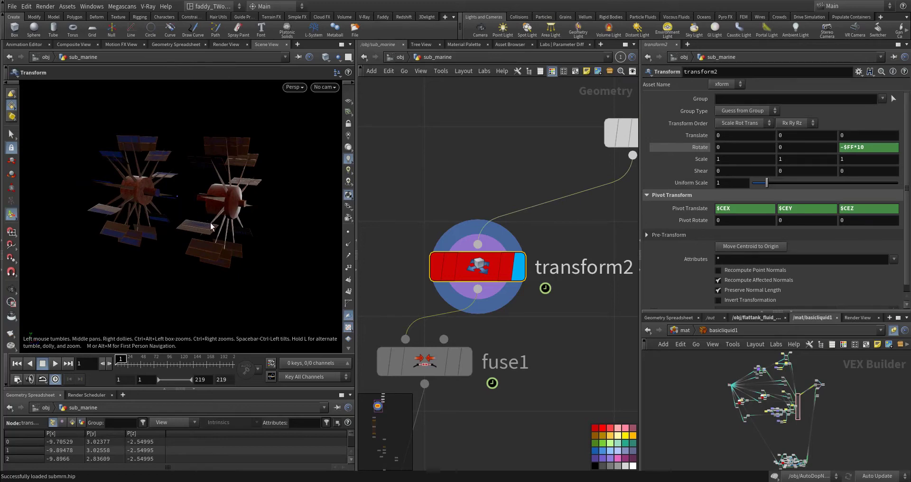
pyautogui.moveTo(195, 236); pyautogui.dragTo(184, 226)
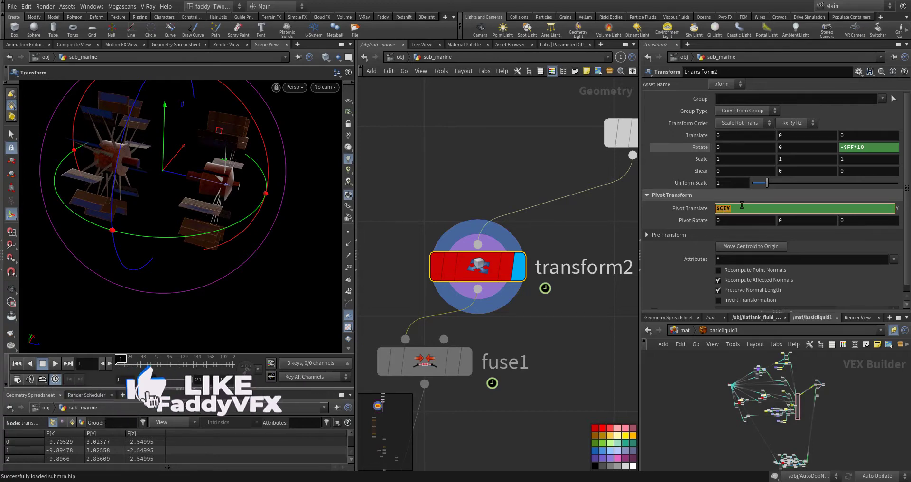
# Look through the parameter preset options of transform2 and close them without choosing one
pyautogui.click(611, 222)
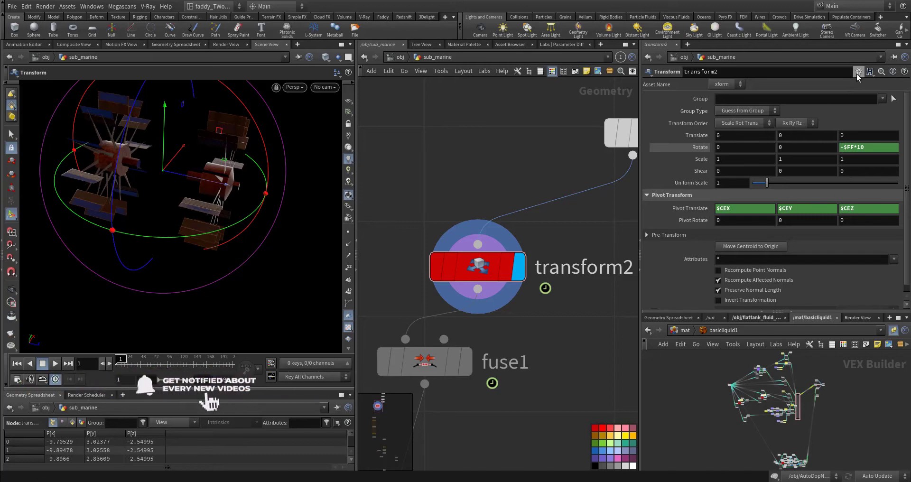
pyautogui.rightClick(824, 242)
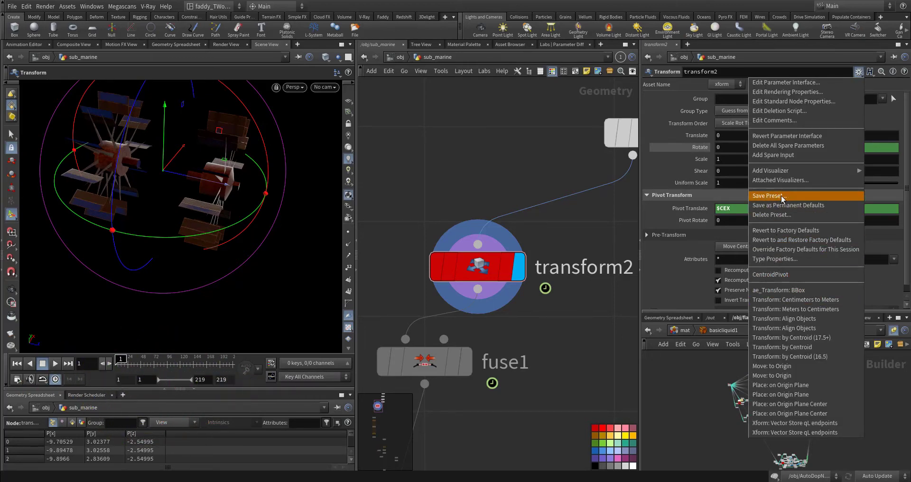
pyautogui.click(567, 329)
pyautogui.moveTo(569, 331); pyautogui.dragTo(584, 243, button='middle')
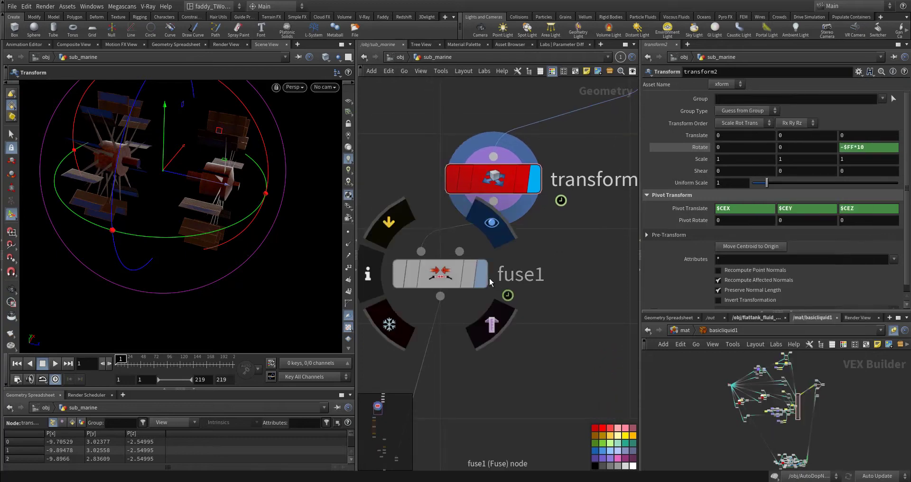
# Examine the paddle wheels output by transform2 from several angles and up close
pyautogui.keyDown('alt'); pyautogui.moveTo(223, 212); pyautogui.dragTo(164, 181); pyautogui.keyUp('alt')
pyautogui.keyDown('alt'); pyautogui.moveTo(182, 171); pyautogui.dragTo(194, 228, button='middle'); pyautogui.keyUp('alt')
pyautogui.keyDown('alt'); pyautogui.moveTo(195, 228); pyautogui.dragTo(117, 240, button='right'); pyautogui.keyUp('alt')
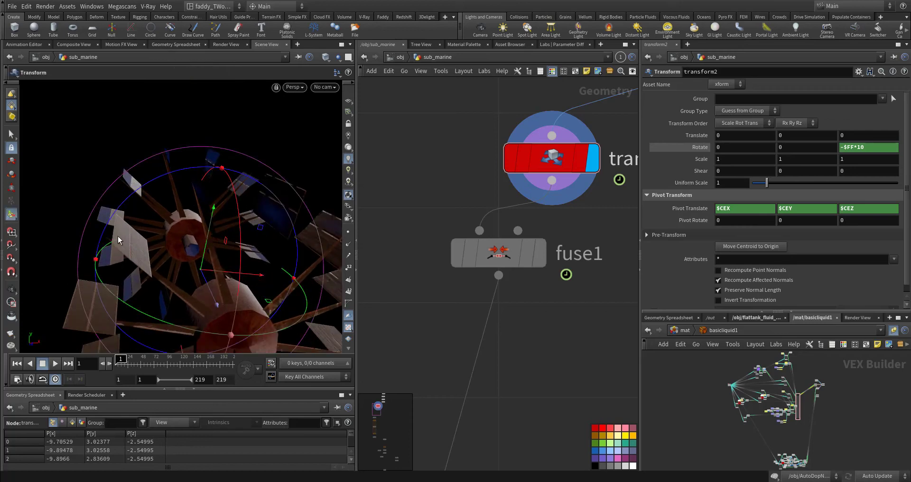
pyautogui.keyDown('alt'); pyautogui.moveTo(154, 262); pyautogui.dragTo(175, 248); pyautogui.keyUp('alt')
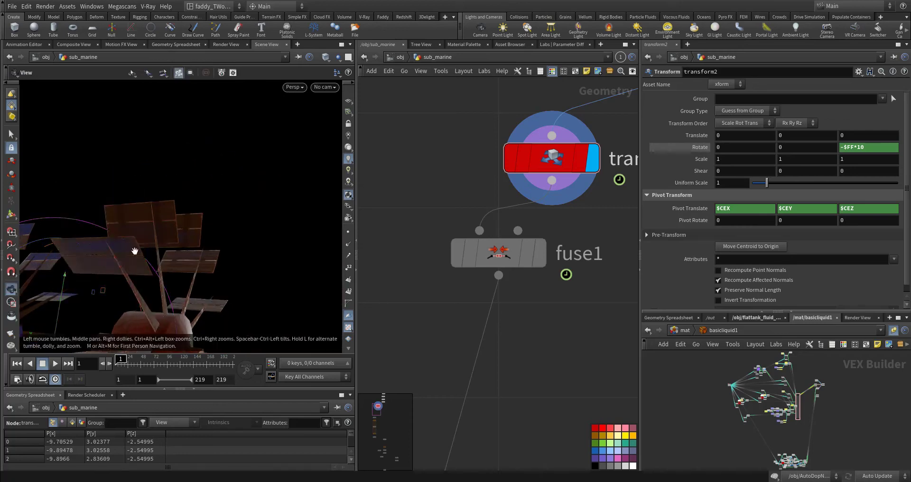
pyautogui.keyDown('alt'); pyautogui.moveTo(134, 251); pyautogui.dragTo(191, 204, button='middle'); pyautogui.keyUp('alt')
pyautogui.keyDown('alt'); pyautogui.moveTo(191, 204); pyautogui.dragTo(164, 242); pyautogui.keyUp('alt')
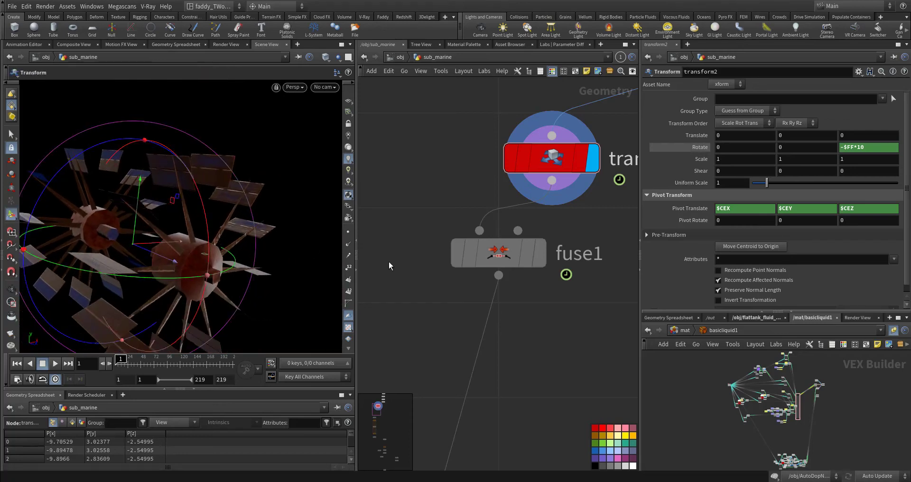
# Display and select the fuse1 node and inspect the fused paddle wheels and its snap settings
pyautogui.click(539, 253)
pyautogui.click(506, 255)
pyautogui.keyDown('alt'); pyautogui.moveTo(171, 266); pyautogui.dragTo(216, 206, button='middle'); pyautogui.keyUp('alt')
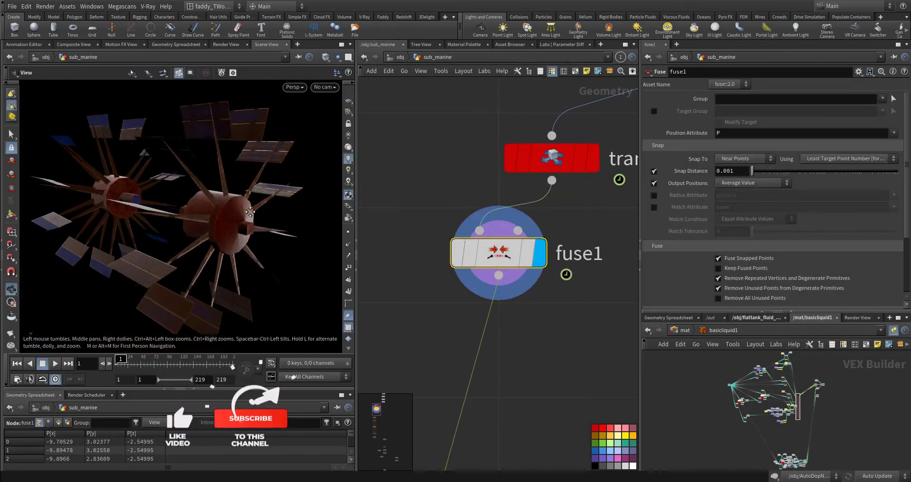
pyautogui.keyDown('alt'); pyautogui.moveTo(216, 206); pyautogui.dragTo(238, 228); pyautogui.keyUp('alt')
# Display the connectivity1 node and review its class primitive attribute in the node information, closing it when done
pyautogui.moveTo(452, 314); pyautogui.dragTo(456, 207, button='middle')
pyautogui.scroll(-3, 441, 241)
pyautogui.moveTo(484, 346); pyautogui.dragTo(525, 255, button='middle')
pyautogui.scroll(3, 525, 254)
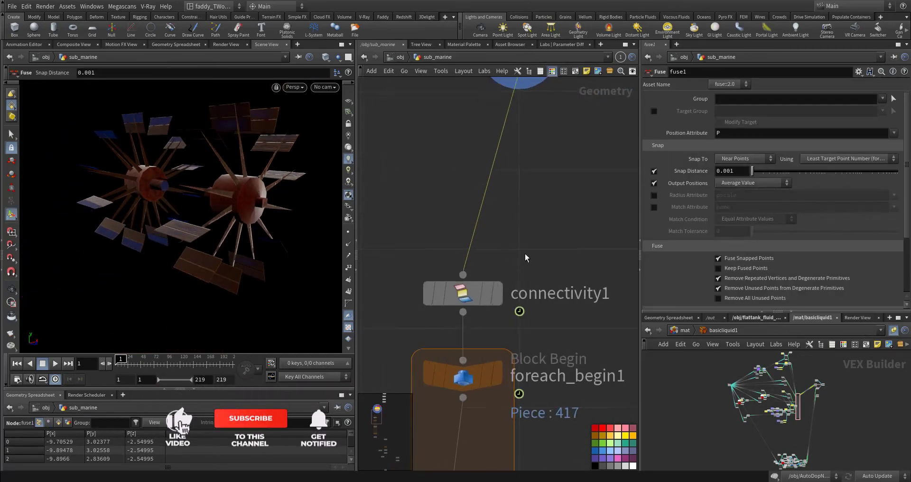
pyautogui.click(492, 303)
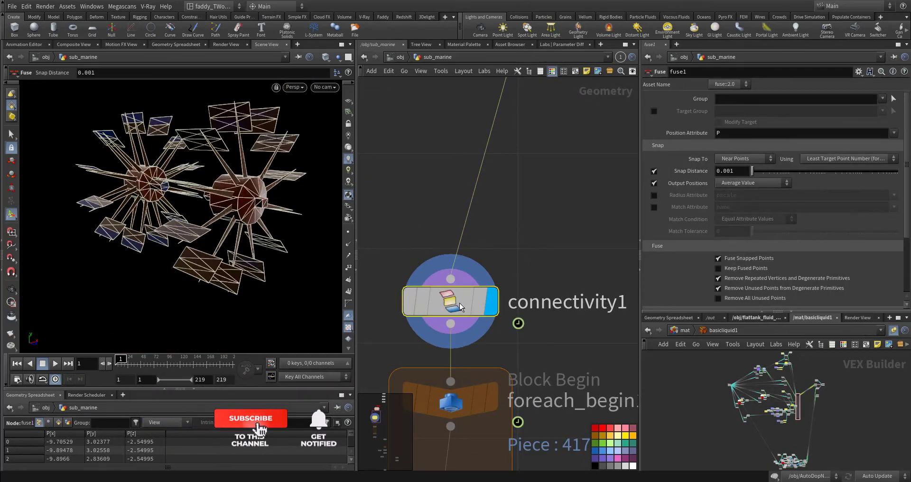
pyautogui.click(420, 304)
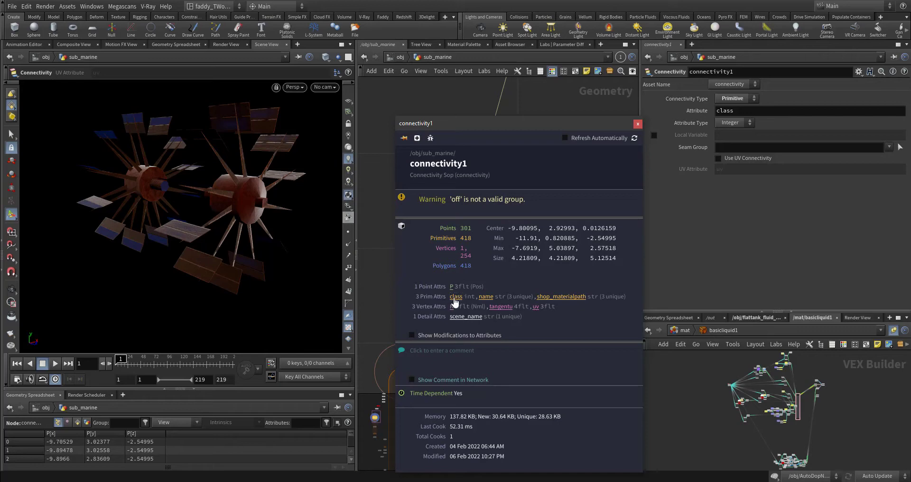
pyautogui.click(637, 125)
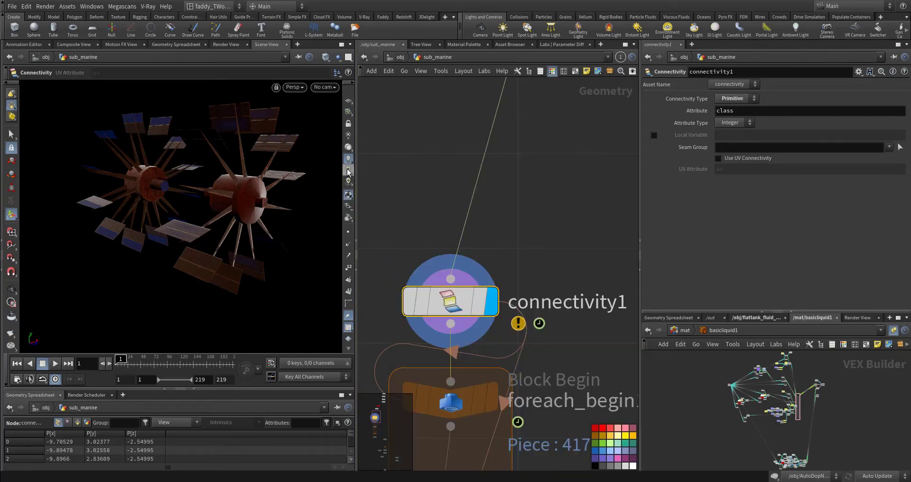
# Search the node list for "for ea" to view the For-Each options and close it without adding a node
pyautogui.moveTo(404, 228); pyautogui.dragTo(459, 173, button='middle')
pyautogui.moveTo(402, 313); pyautogui.dragTo(374, 184, button='middle')
pyautogui.scroll(-3, 387, 263)
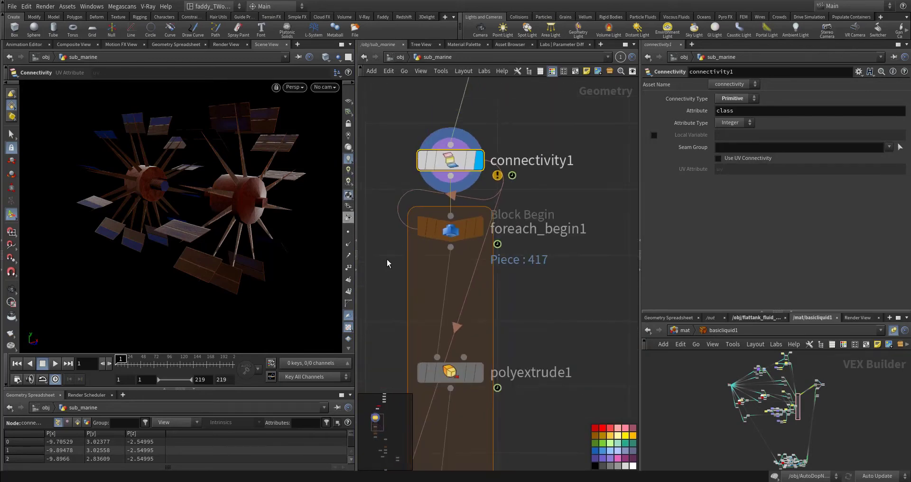
pyautogui.moveTo(386, 263); pyautogui.dragTo(448, 177, button='middle')
pyautogui.moveTo(427, 250); pyautogui.dragTo(411, 228, button='middle')
pyautogui.scroll(-3, 418, 204)
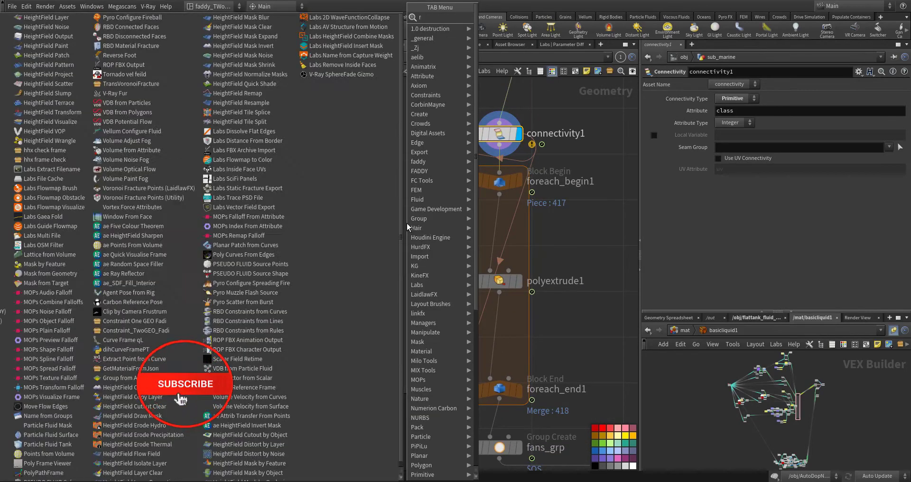
pyautogui.write('for eac')
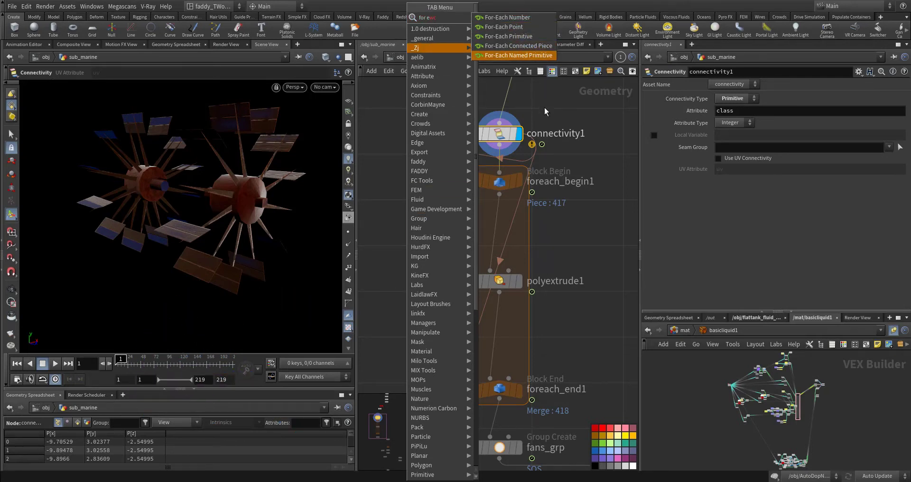
pyautogui.press('Escape')
# Display the polyextrude1 node inside the for-each block and examine the thickness of the single extruded piece
pyautogui.moveTo(585, 222); pyautogui.dragTo(580, 152, button='middle')
pyautogui.moveTo(543, 330); pyautogui.dragTo(543, 331)
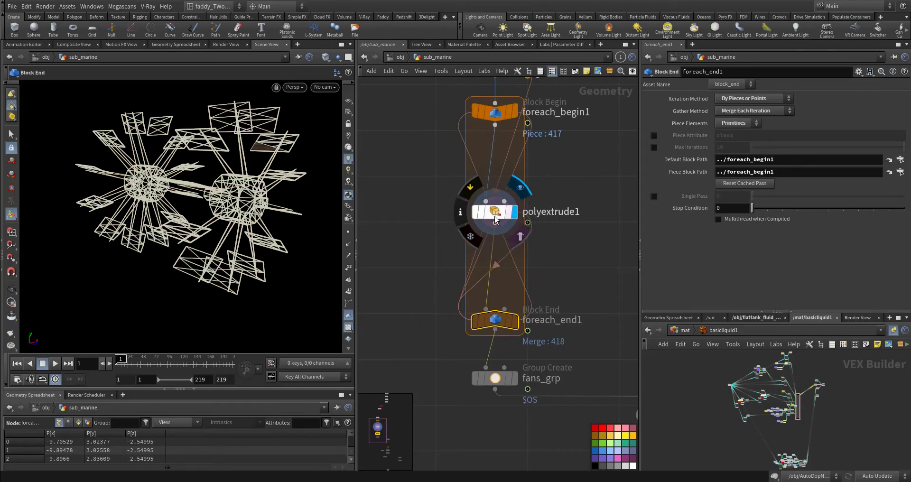
pyautogui.click(515, 212)
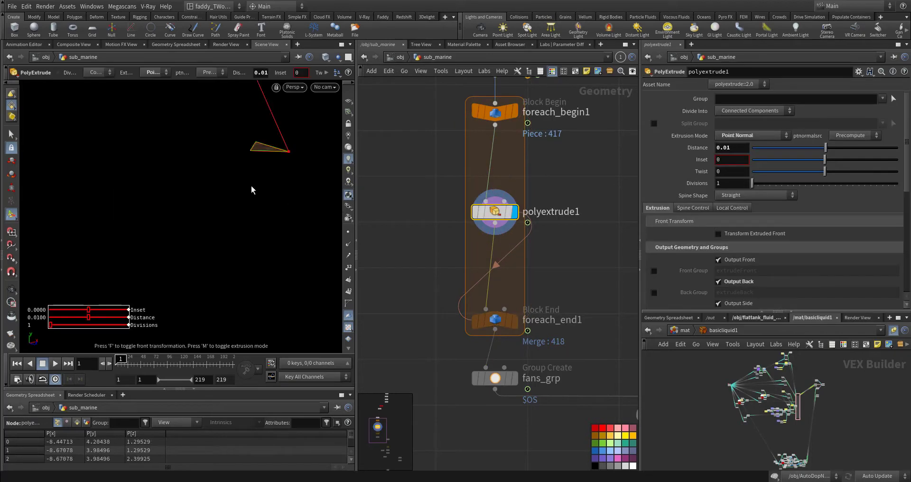
pyautogui.keyDown('alt'); pyautogui.moveTo(257, 191); pyautogui.dragTo(207, 201); pyautogui.keyUp('alt')
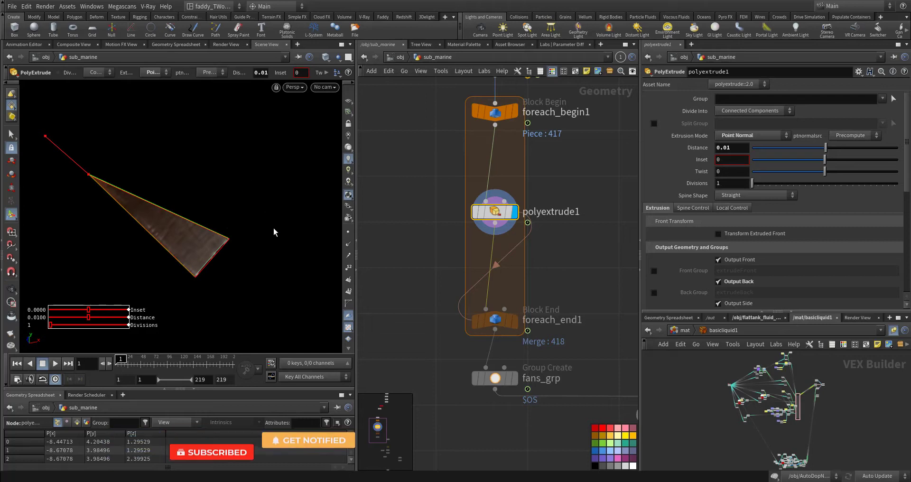
pyautogui.keyDown('alt'); pyautogui.moveTo(275, 228); pyautogui.dragTo(118, 189); pyautogui.keyUp('alt')
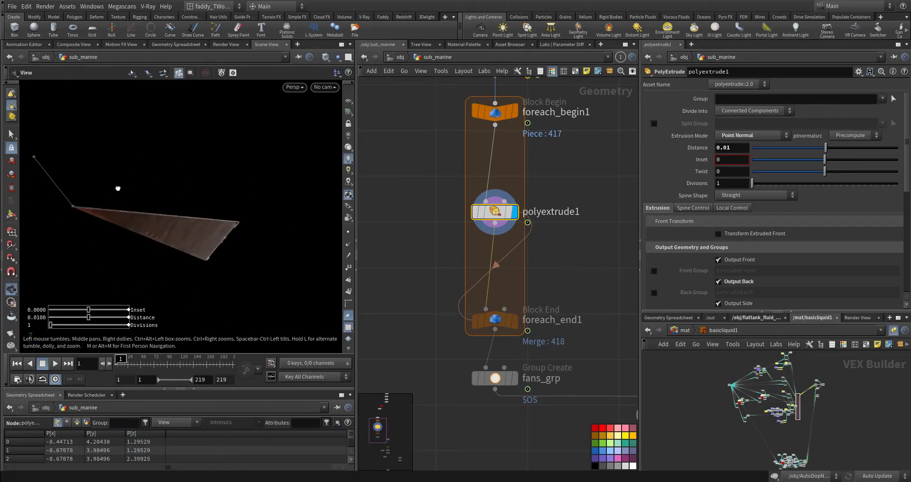
pyautogui.keyDown('alt'); pyautogui.moveTo(161, 246); pyautogui.dragTo(186, 272); pyautogui.keyUp('alt')
pyautogui.keyDown('alt'); pyautogui.moveTo(187, 272); pyautogui.dragTo(285, 238, button='right'); pyautogui.keyUp('alt')
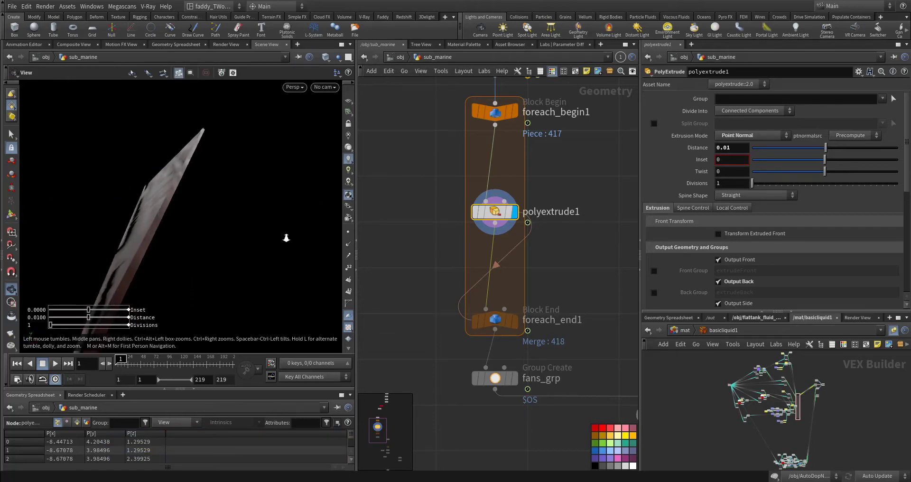
pyautogui.keyDown('alt'); pyautogui.moveTo(285, 238); pyautogui.dragTo(301, 251); pyautogui.keyUp('alt')
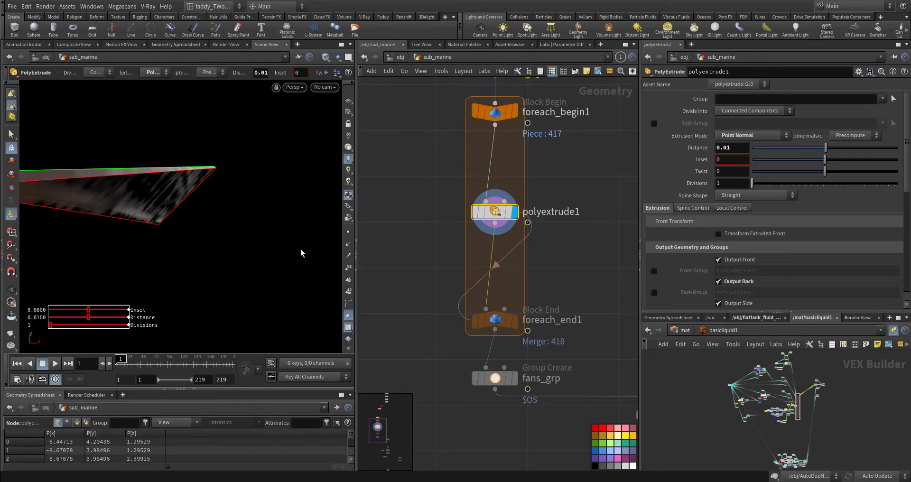
# Display and select the fans_grp node and examine the grouped paddle wheels from the front and side
pyautogui.moveTo(428, 316); pyautogui.dragTo(392, 237, button='middle')
pyautogui.click(477, 299)
pyautogui.click(469, 299)
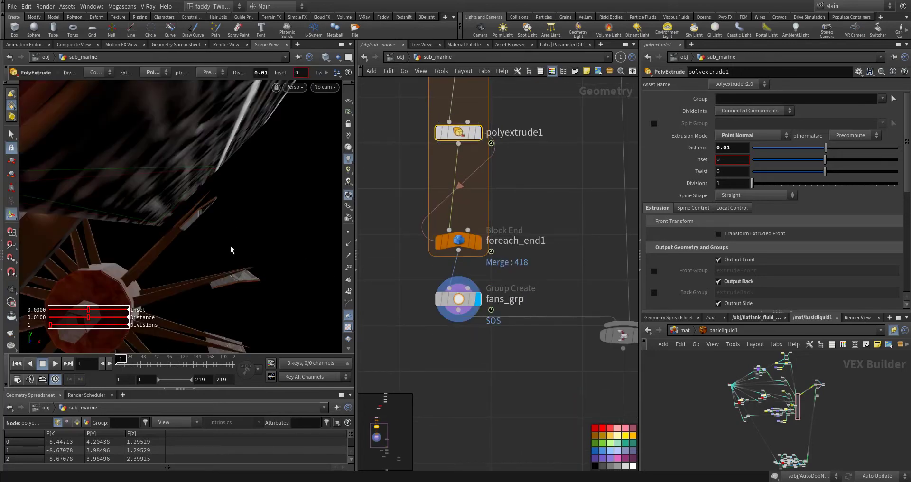
pyautogui.keyDown('alt'); pyautogui.moveTo(218, 242); pyautogui.dragTo(119, 272, button='right'); pyautogui.keyUp('alt')
pyautogui.press('Return')
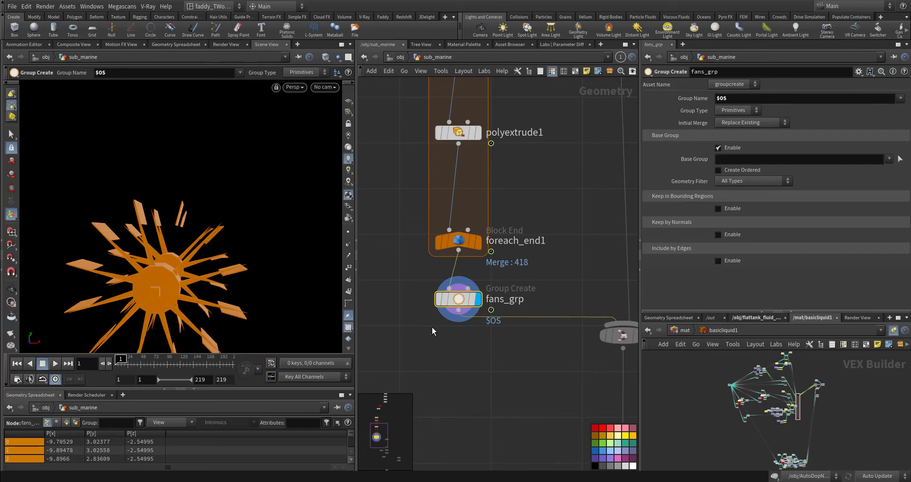
pyautogui.press('Escape')
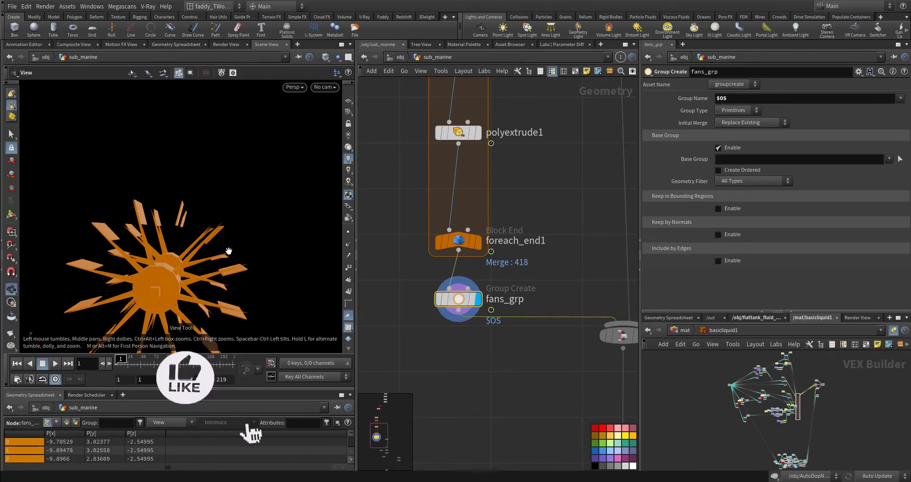
pyautogui.moveTo(217, 258); pyautogui.dragTo(237, 271)
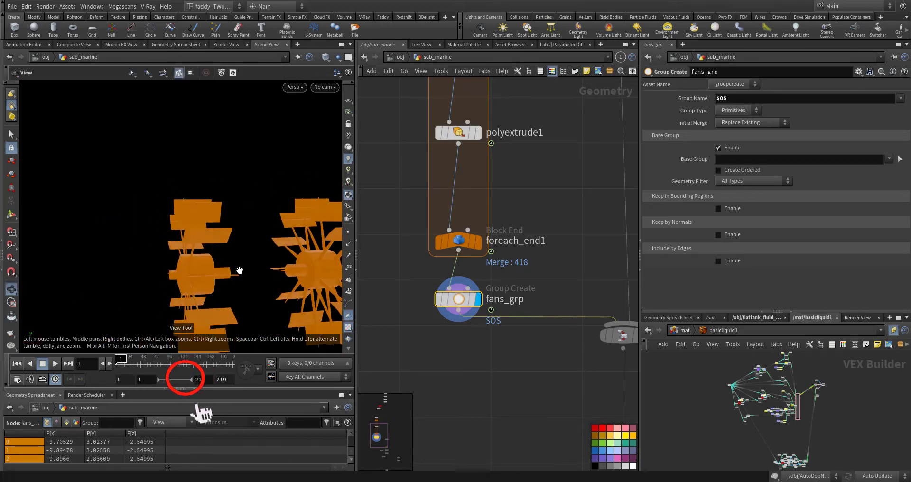
# Display and select merge1 and examine the thickened paddle wheels combined with the submarine body
pyautogui.moveTo(636, 360); pyautogui.dragTo(568, 328, button='middle')
pyautogui.click(574, 305)
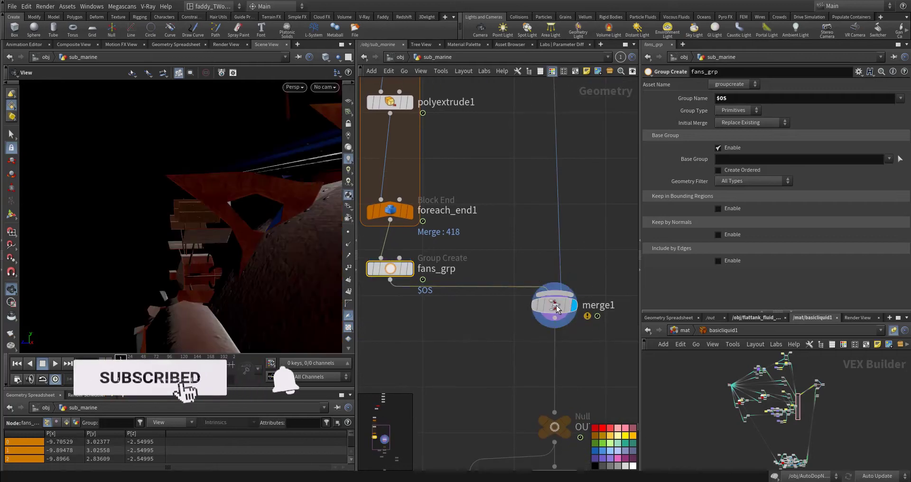
pyautogui.click(554, 305)
pyautogui.moveTo(158, 252); pyautogui.dragTo(224, 254)
pyautogui.scroll(6, 223, 254)
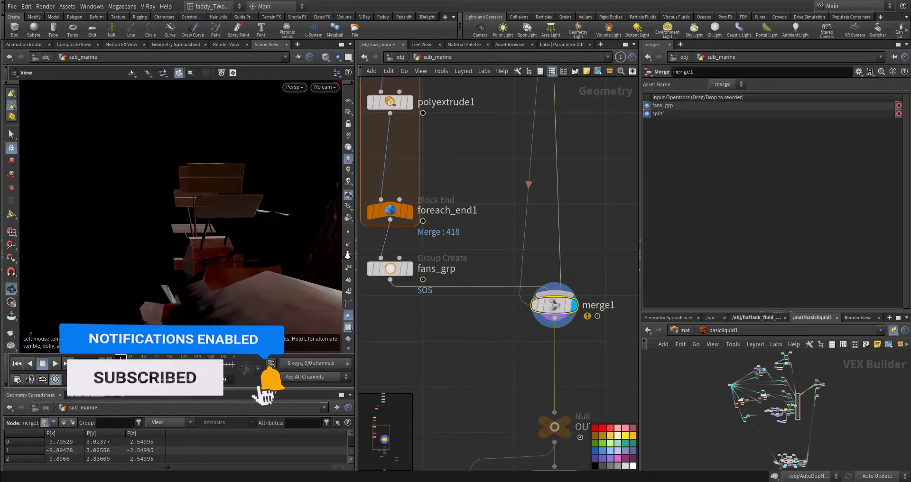
pyautogui.moveTo(230, 242); pyautogui.dragTo(168, 218, button='middle')
pyautogui.scroll(-8, 167, 219)
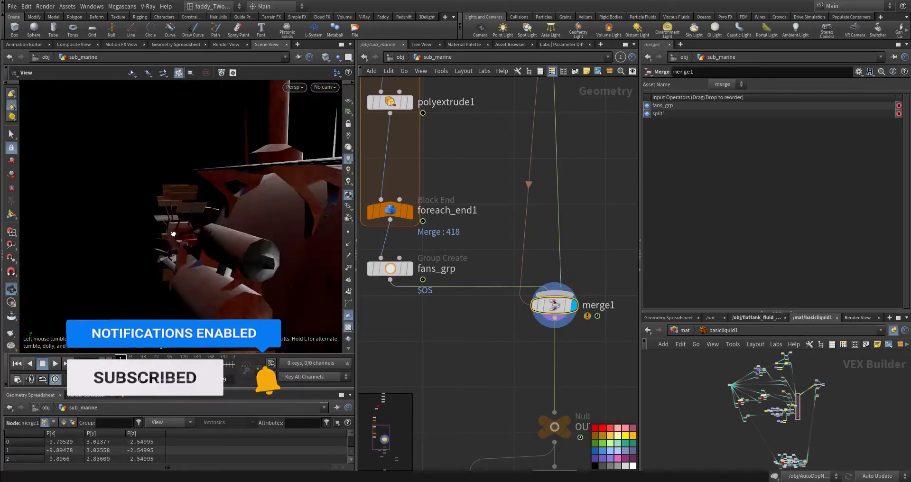
pyautogui.moveTo(195, 242)
pyautogui.mouseDown()
pyautogui.moveTo(166, 237)
pyautogui.moveTo(202, 234)
pyautogui.mouseUp()
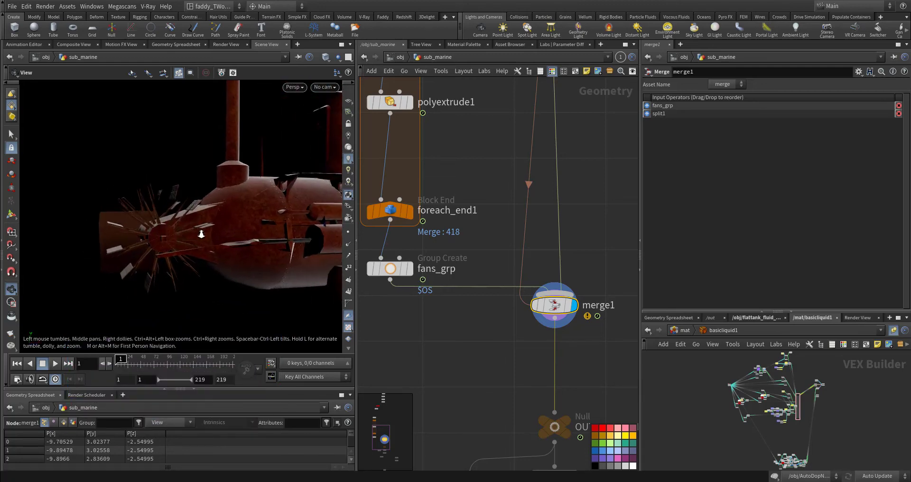
pyautogui.scroll(4, 201, 233)
# Select transform2, check its Z rotation expression, and play the paddle wheel animation before returning to the first frame
pyautogui.moveTo(499, 216)
pyautogui.mouseDown(button='middle')
pyautogui.moveTo(518, 462)
pyautogui.moveTo(504, 229)
pyautogui.moveTo(533, 386)
pyautogui.mouseUp(button='middle')
pyautogui.click(491, 185)
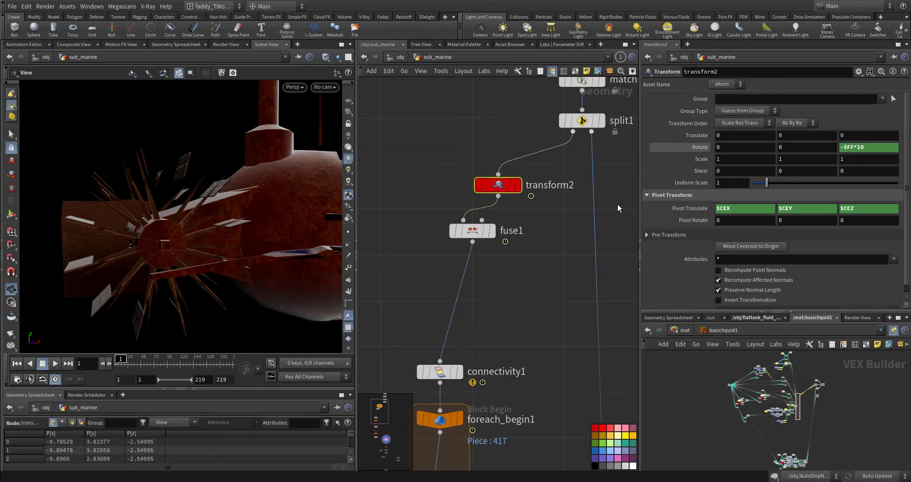
pyautogui.click(864, 148)
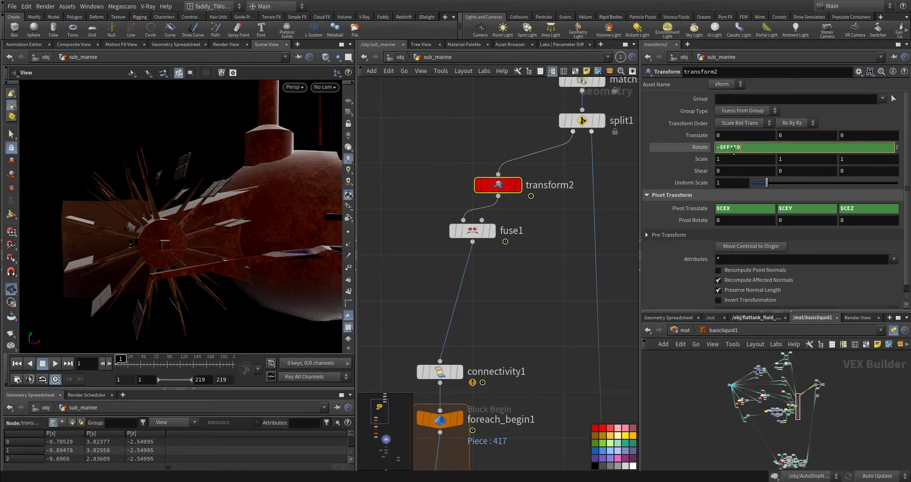
pyautogui.click(690, 147)
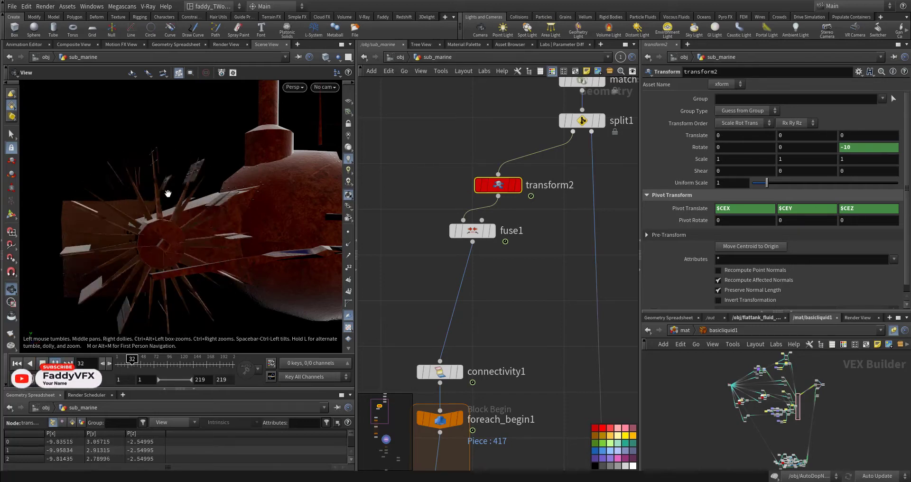
pyautogui.hotkey('ctrl', 'Up')
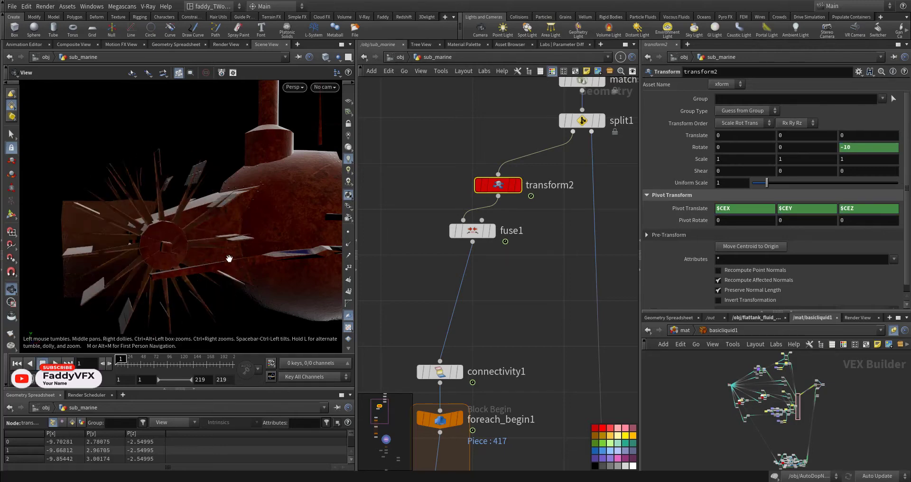
# Display and select the OUT_SUBMARINE null below merge1 to check the submarine output
pyautogui.moveTo(515, 297); pyautogui.dragTo(515, 191, button='middle')
pyautogui.scroll(-6, 517, 237)
pyautogui.moveTo(562, 363); pyautogui.dragTo(564, 254, button='middle')
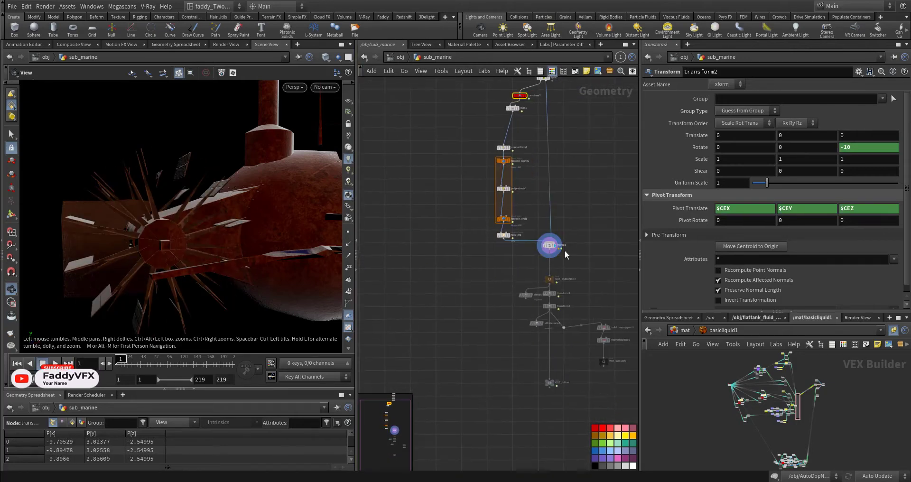
pyautogui.scroll(8, 559, 258)
pyautogui.moveTo(539, 374); pyautogui.dragTo(539, 266, button='middle')
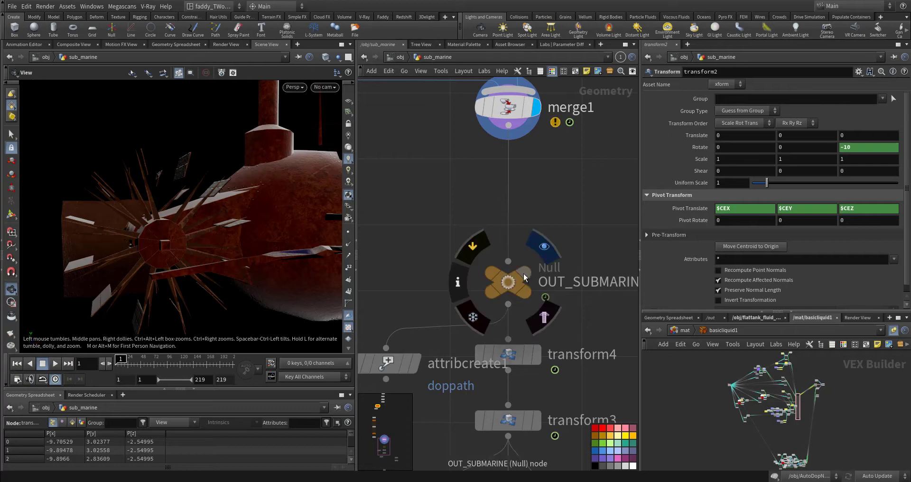
pyautogui.click(515, 283)
pyautogui.moveTo(466, 326); pyautogui.dragTo(466, 238, button='middle')
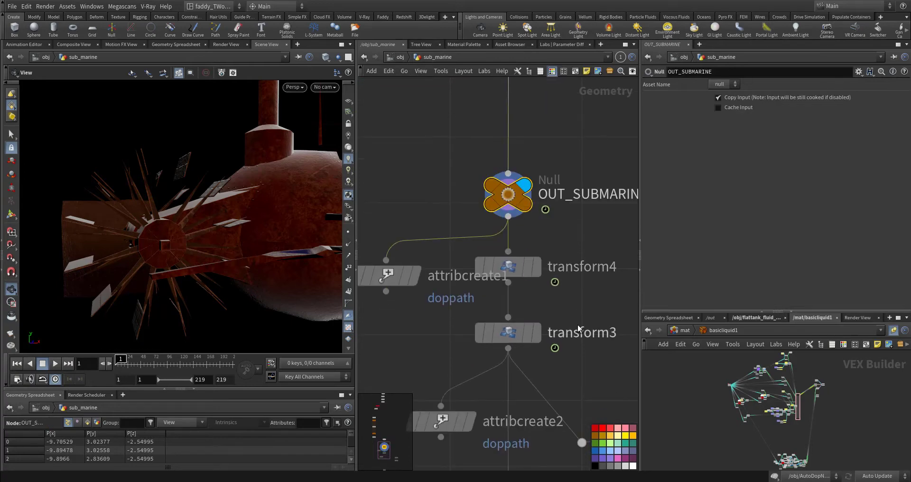
# Display transform4 below OUT_SUBMARINE to review its vertical translation, and switch the display to transform3
pyautogui.moveTo(617, 333); pyautogui.dragTo(559, 252, button='middle')
pyautogui.moveTo(556, 281); pyautogui.dragTo(524, 247, button='middle')
pyautogui.moveTo(468, 171); pyautogui.dragTo(528, 210, button='middle')
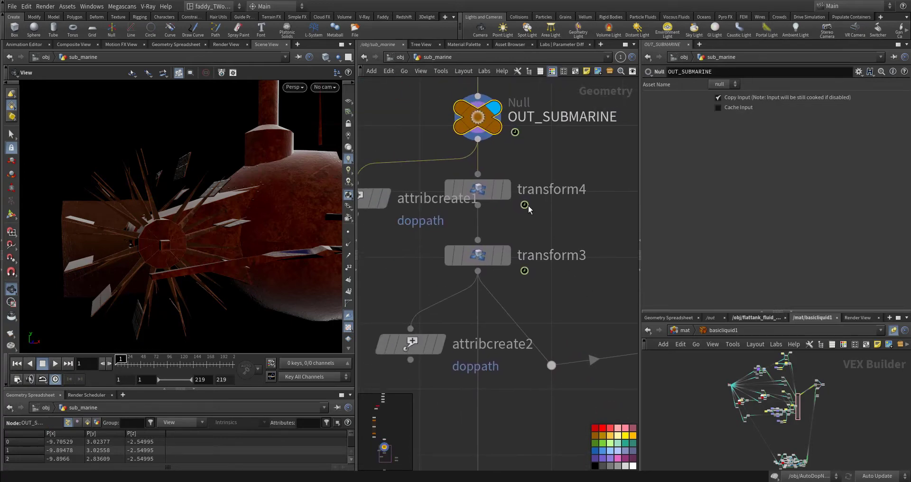
pyautogui.click(506, 189)
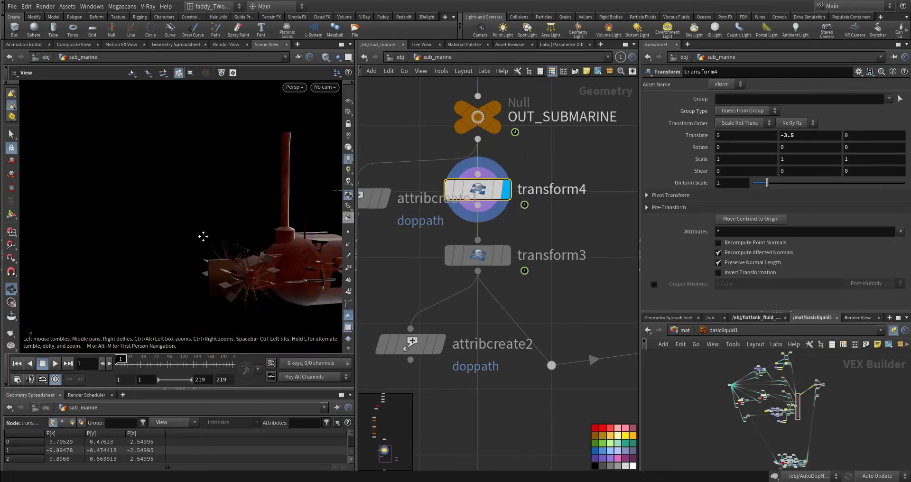
pyautogui.click(506, 255)
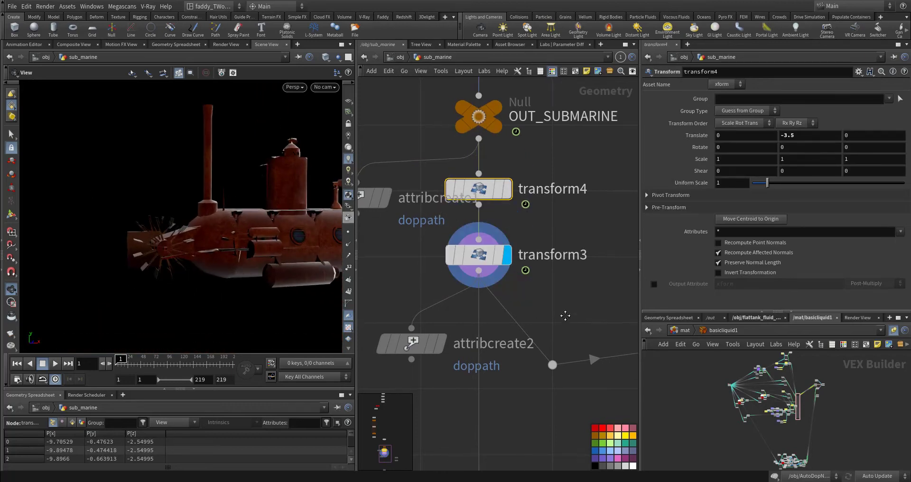
# Select transform3, check its keyframed translation and rotation, and play the submarine's travel animation before returning to the first frame
pyautogui.moveTo(565, 316); pyautogui.dragTo(572, 271, button='middle')
pyautogui.moveTo(273, 234); pyautogui.dragTo(197, 251, button='right')
pyautogui.moveTo(197, 252); pyautogui.dragTo(116, 253, button='middle')
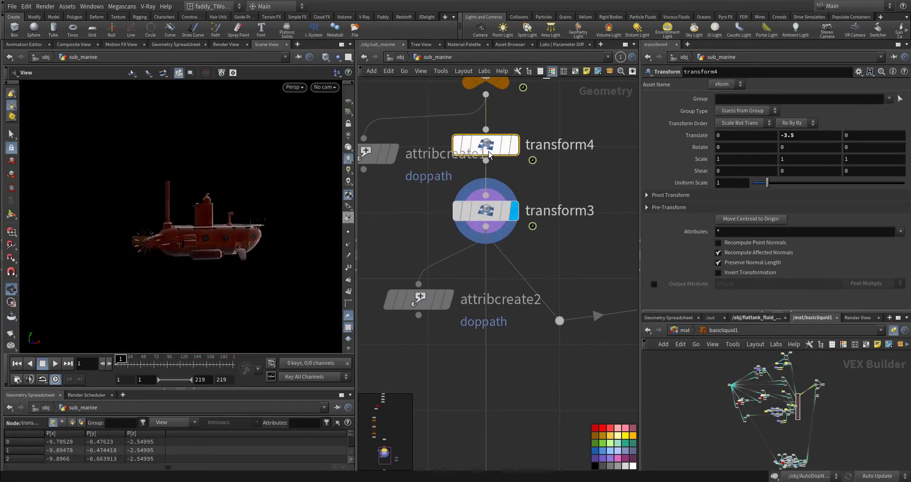
pyautogui.moveTo(568, 257); pyautogui.dragTo(569, 222, button='middle')
pyautogui.click(491, 177)
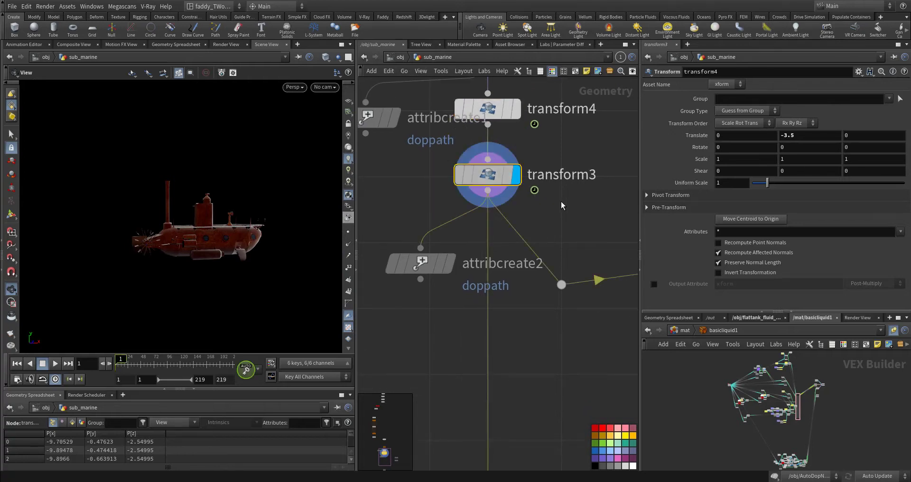
pyautogui.moveTo(255, 247); pyautogui.dragTo(220, 250, button='right')
pyautogui.moveTo(219, 250); pyautogui.dragTo(73, 272, button='middle')
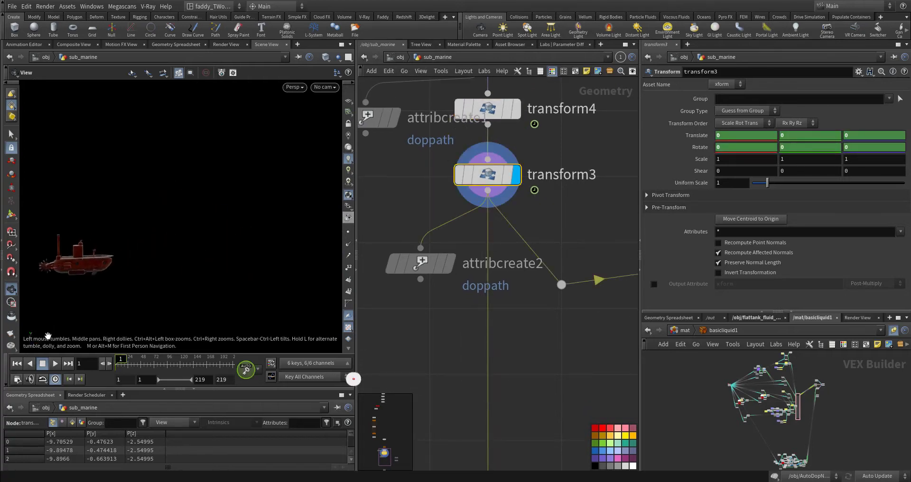
pyautogui.click(55, 363)
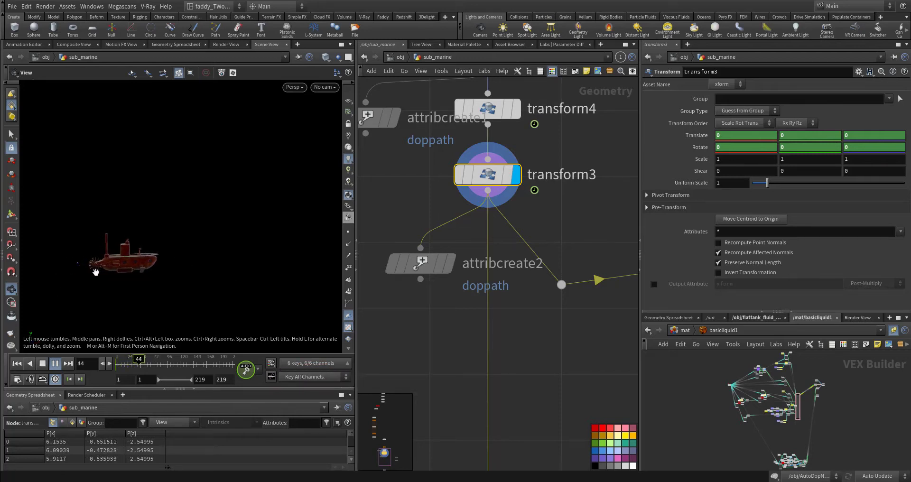
pyautogui.click(19, 365)
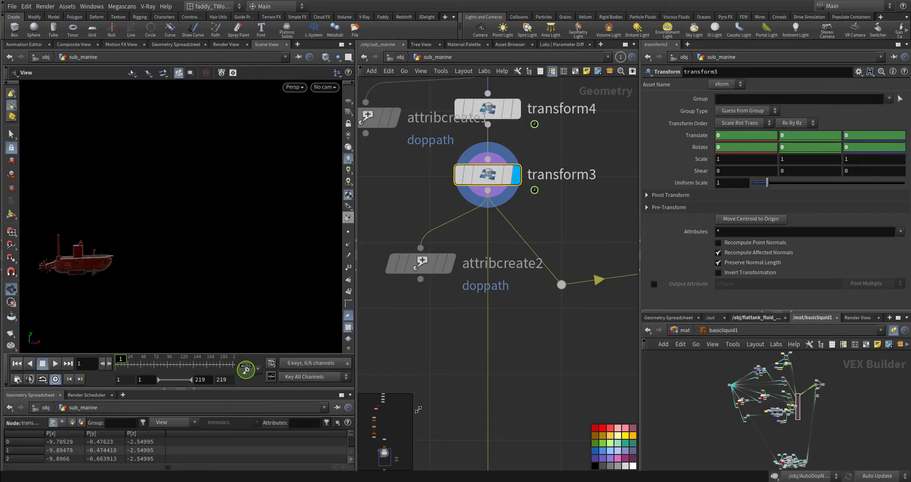
# Display and select vdbfrompolygons1 to check its voxel size, then display vdbreshapesdf1 and examine the submarine's VDB surface
pyautogui.moveTo(494, 390); pyautogui.dragTo(468, 274, button='middle')
pyautogui.scroll(-5, 473, 281)
pyautogui.moveTo(510, 330); pyautogui.dragTo(432, 379, button='middle')
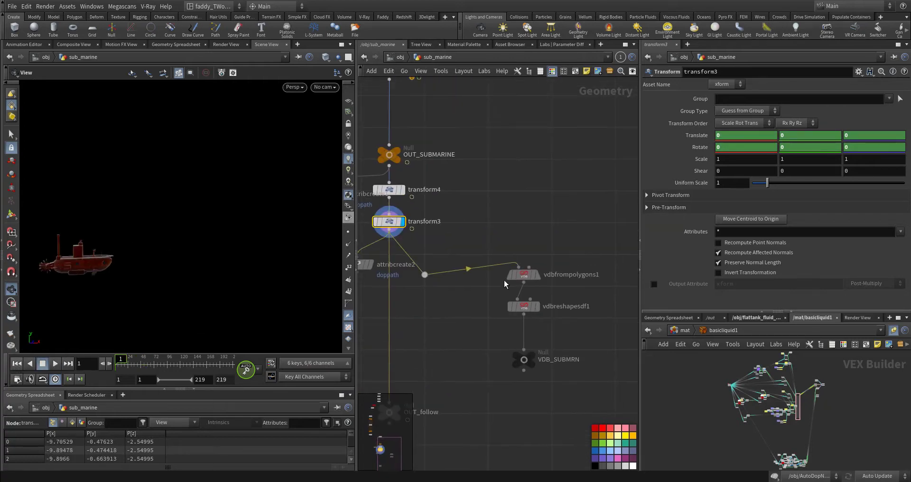
pyautogui.scroll(4, 506, 282)
pyautogui.click(545, 275)
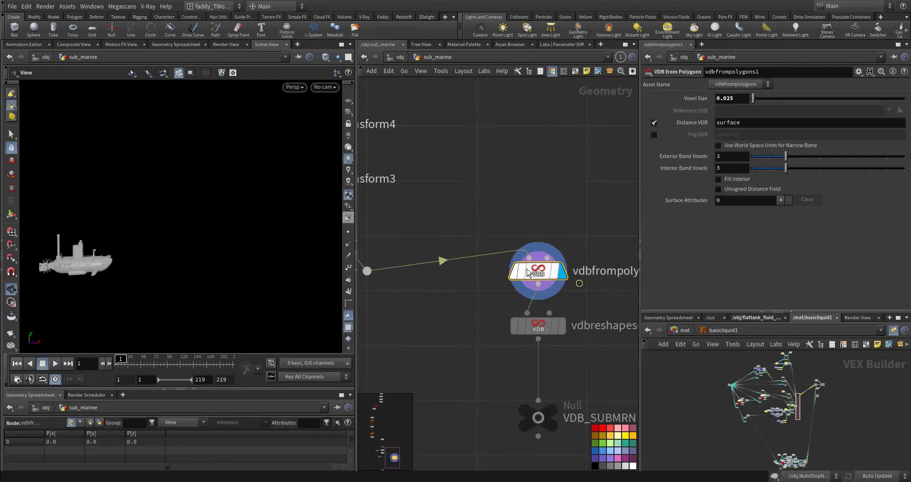
pyautogui.scroll(5, 133, 230)
pyautogui.moveTo(134, 246); pyautogui.dragTo(124, 223)
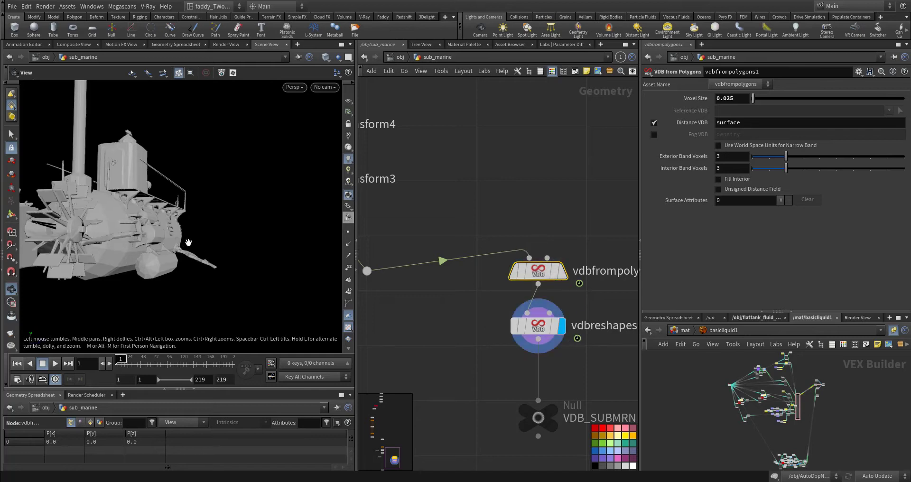
pyautogui.moveTo(139, 235); pyautogui.dragTo(181, 253)
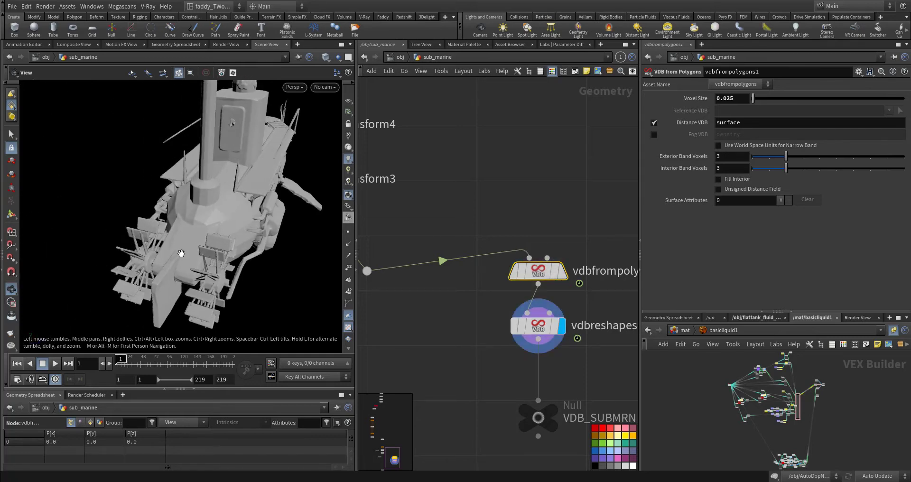
# Select vdbreshapesdf1, review its dilate settings, and inspect the dilated paddle wheels and hull up close
pyautogui.moveTo(461, 307); pyautogui.dragTo(568, 342)
pyautogui.moveTo(596, 373); pyautogui.dragTo(522, 349, button='middle')
pyautogui.scroll(2, 510, 332)
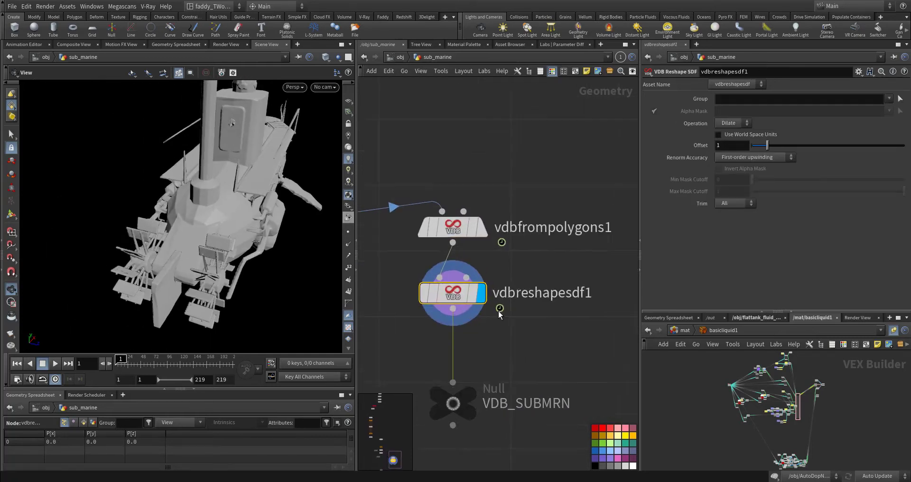
pyautogui.scroll(2, 500, 313)
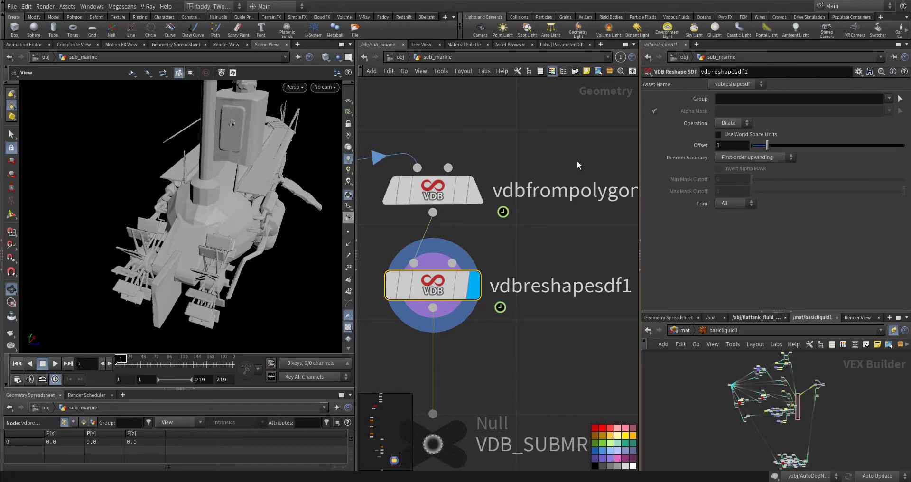
pyautogui.moveTo(212, 238); pyautogui.dragTo(173, 204)
pyautogui.moveTo(173, 204); pyautogui.dragTo(320, 234, button='right')
pyautogui.moveTo(319, 234); pyautogui.dragTo(206, 255, button='middle')
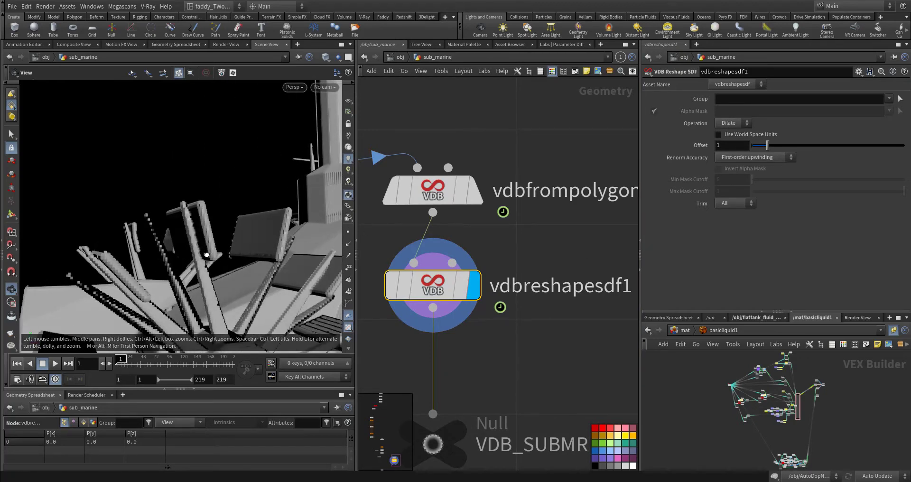
pyautogui.moveTo(206, 255)
pyautogui.mouseDown()
pyautogui.moveTo(223, 289)
pyautogui.moveTo(272, 256)
pyautogui.moveTo(209, 263)
pyautogui.mouseUp()
pyautogui.moveTo(210, 263); pyautogui.dragTo(114, 284, button='right')
pyautogui.moveTo(113, 284); pyautogui.dragTo(163, 240)
pyautogui.moveTo(163, 241); pyautogui.dragTo(190, 233, button='right')
pyautogui.moveTo(190, 232); pyautogui.dragTo(178, 266, button='middle')
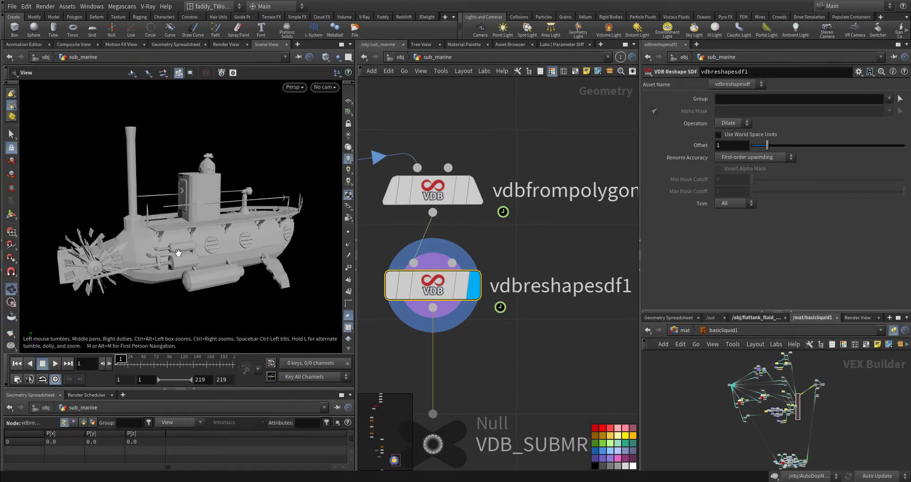
# Display and select the VDB_SUBMRN null below vdbreshapesdf1 to check the VDB output
pyautogui.scroll(-8, 529, 295)
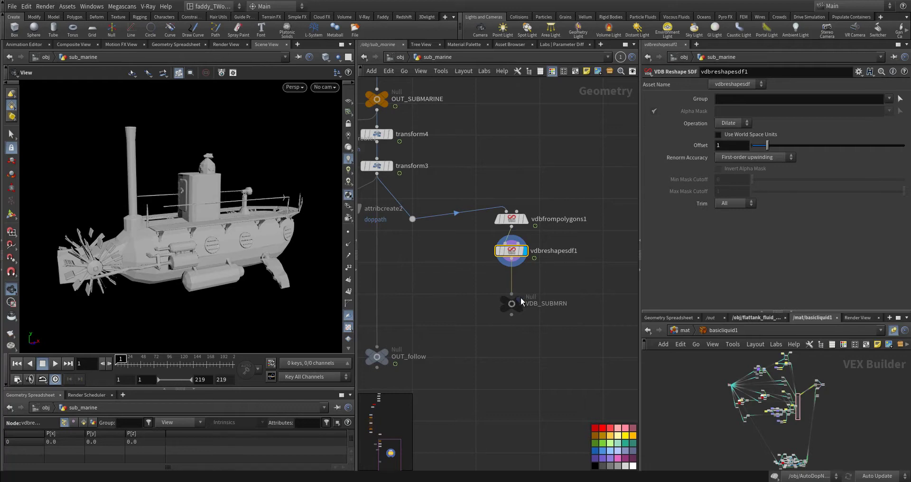
pyautogui.click(521, 298)
pyautogui.scroll(3, 475, 292)
pyautogui.moveTo(488, 293); pyautogui.dragTo(551, 364)
pyautogui.moveTo(551, 365); pyautogui.dragTo(482, 297, button='middle')
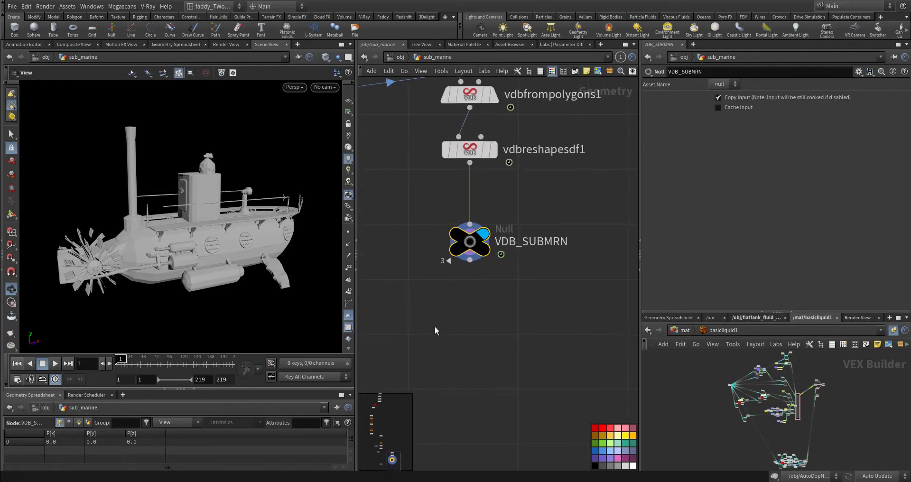
# Select and display the OUT_follow null to check the animated submarine output
pyautogui.moveTo(435, 331); pyautogui.dragTo(555, 240, button='middle')
pyautogui.click(477, 284)
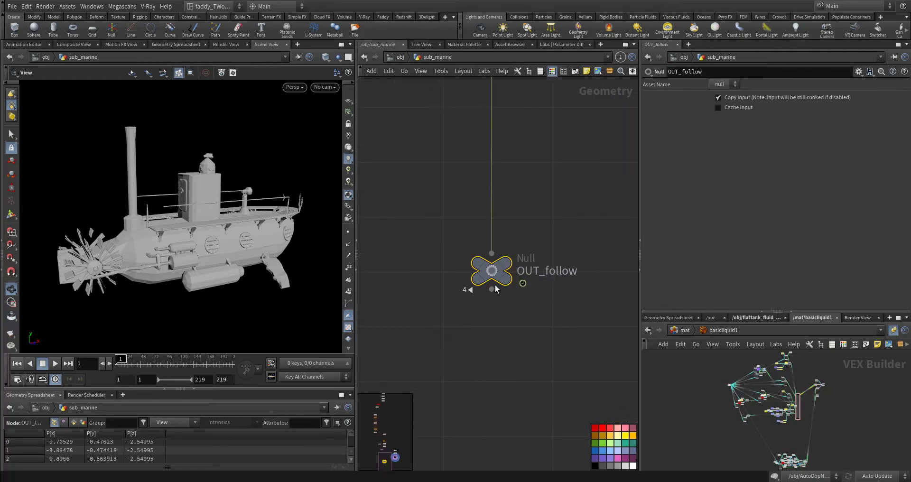
pyautogui.click(511, 265)
pyautogui.moveTo(400, 236); pyautogui.dragTo(432, 276, button='middle')
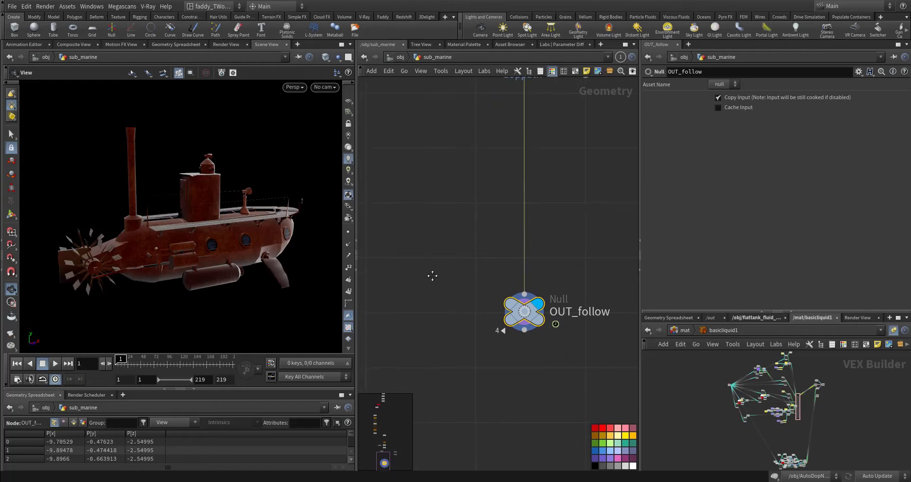
# Return to the object level, enter AutoDopNetwork, and bring up the Collisions shelf tools
pyautogui.hotkey('alt', 'Tab')
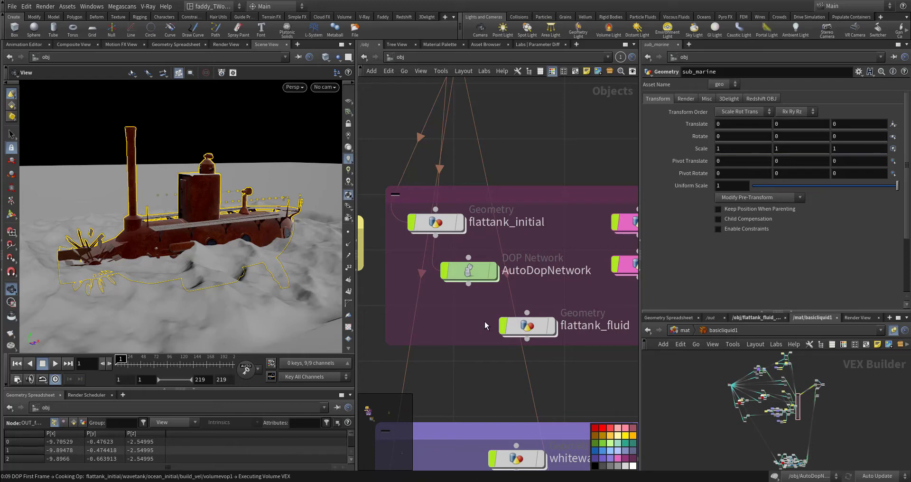
pyautogui.moveTo(502, 153); pyautogui.dragTo(591, 239, button='middle')
pyautogui.scroll(3, 533, 203)
pyautogui.click(519, 17)
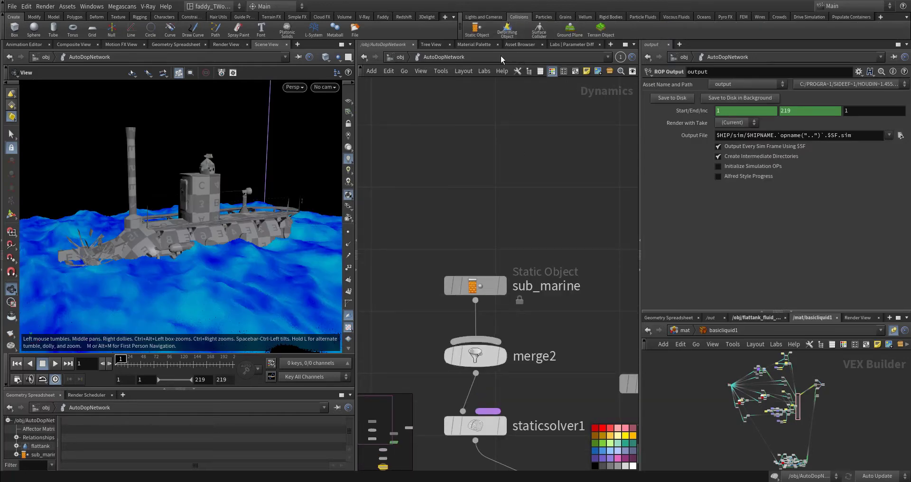
# Select the sub_marine static object above merge2 and check the OUT_follow reference in its SOP Path
pyautogui.moveTo(474, 184); pyautogui.dragTo(484, 108, button='middle')
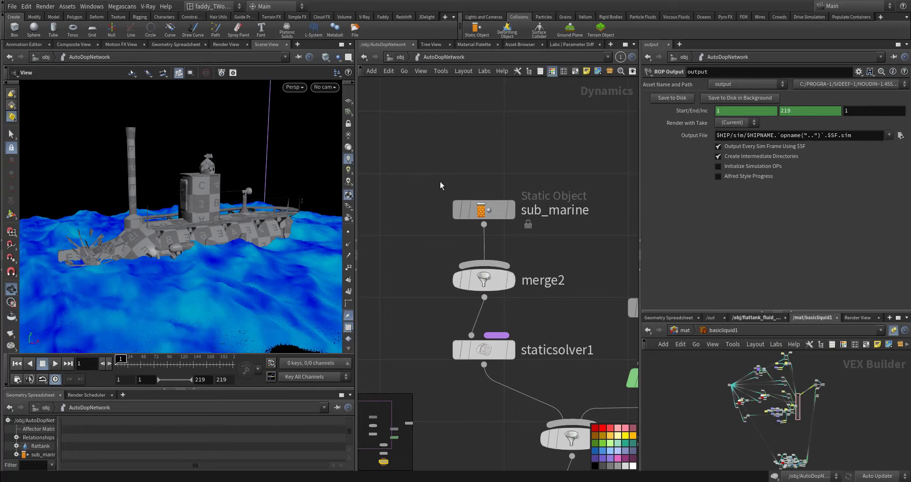
pyautogui.moveTo(440, 181); pyautogui.dragTo(409, 143, button='middle')
pyautogui.moveTo(400, 223)
pyautogui.mouseDown(button='middle')
pyautogui.moveTo(425, 169)
pyautogui.moveTo(409, 228)
pyautogui.mouseUp(button='middle')
pyautogui.moveTo(402, 139); pyautogui.dragTo(597, 220)
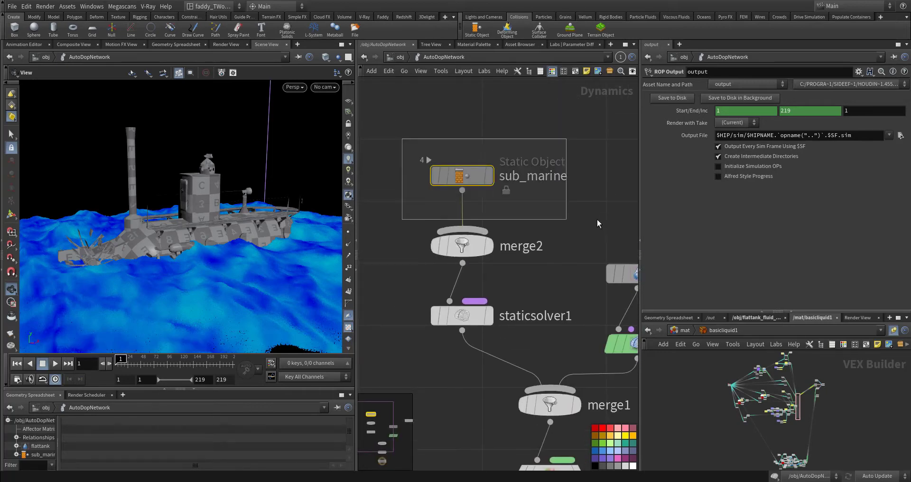
pyautogui.scroll(4, 475, 171)
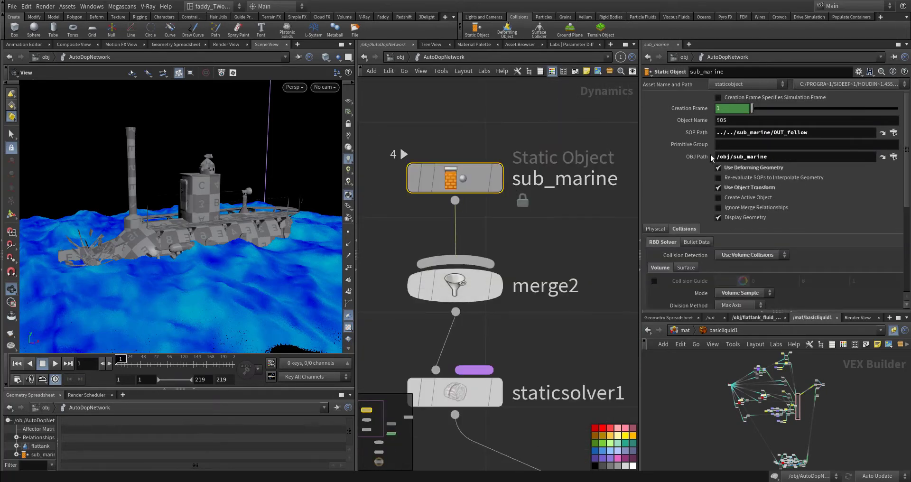
pyautogui.moveTo(806, 132); pyautogui.dragTo(686, 158)
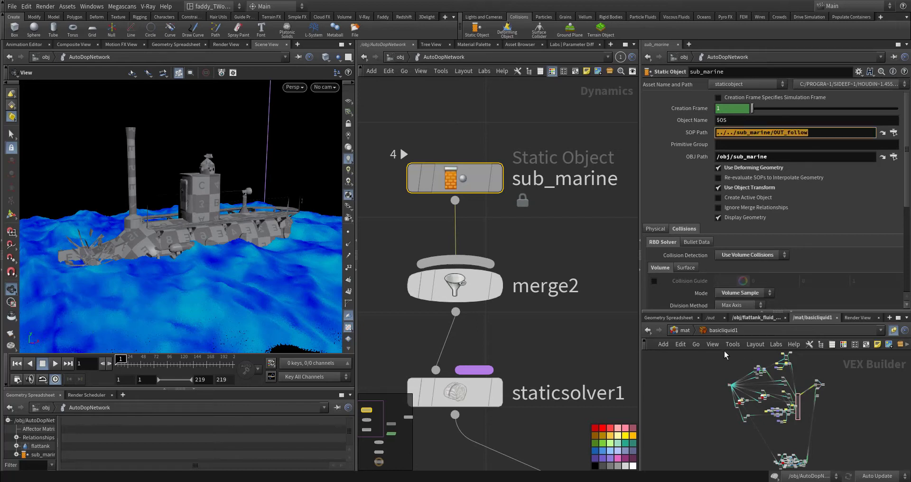
# Switch the secondary network view from out to obj, enter sub_marine there, and enlarge that view
pyautogui.click(710, 318)
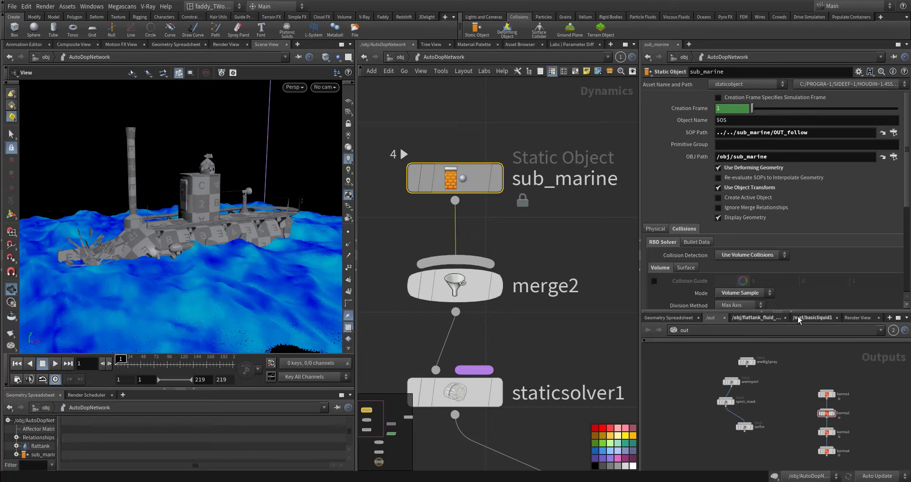
pyautogui.click(718, 332)
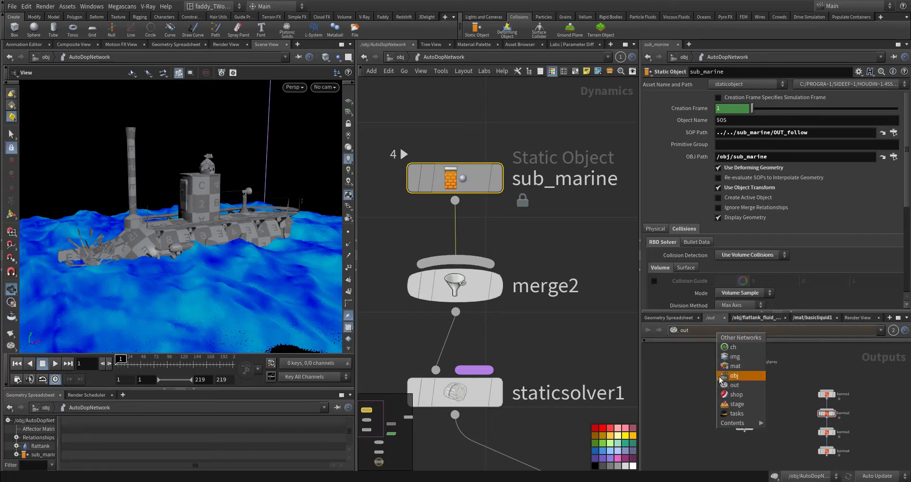
pyautogui.click(746, 376)
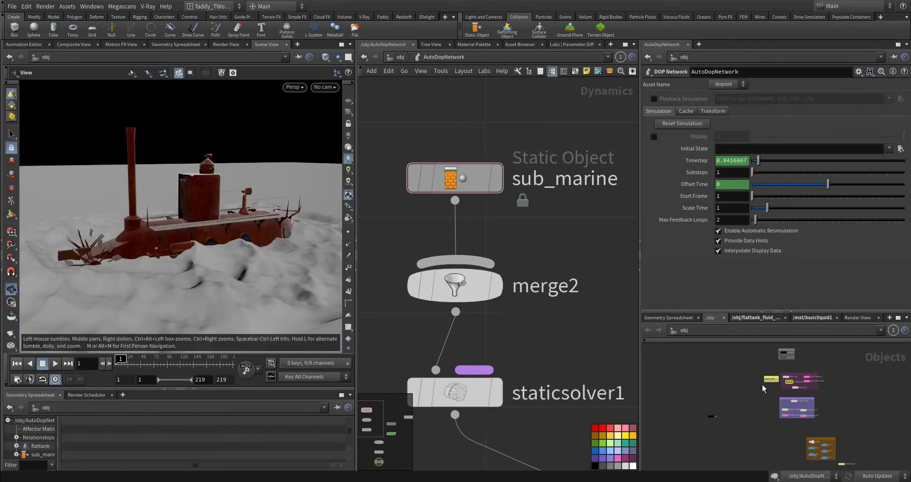
pyautogui.doubleClick(729, 368)
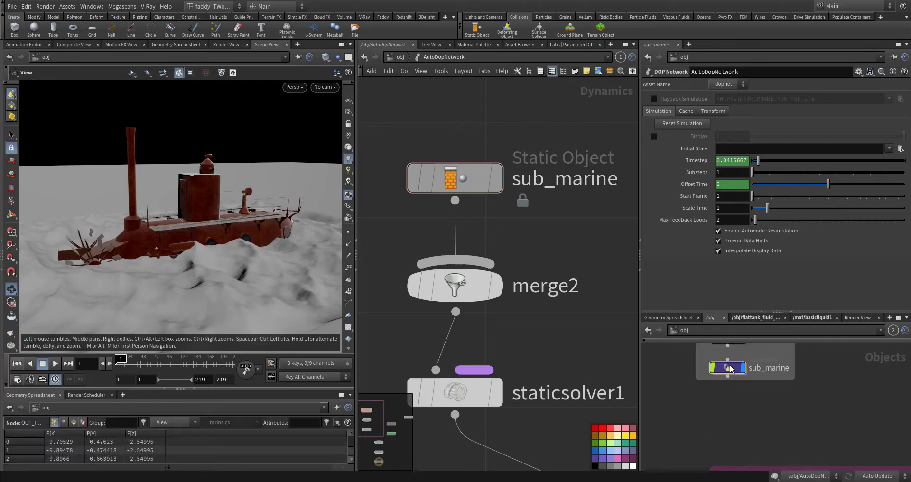
pyautogui.moveTo(712, 310); pyautogui.dragTo(711, 261)
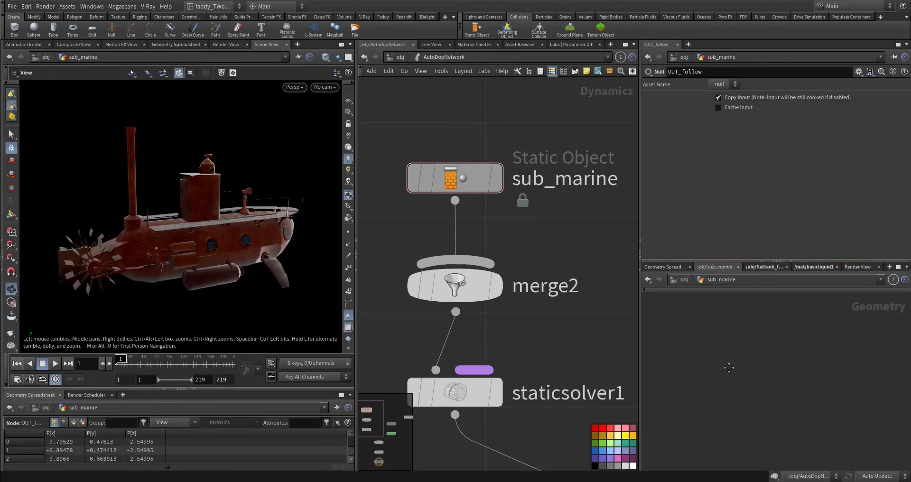
# Reselect the sub_marine static object and review its volume collision mode and the VDB_SUBMRN reference in Proxy Volume
pyautogui.moveTo(748, 388); pyautogui.dragTo(440, 193)
pyautogui.scroll(-5, 687, 184)
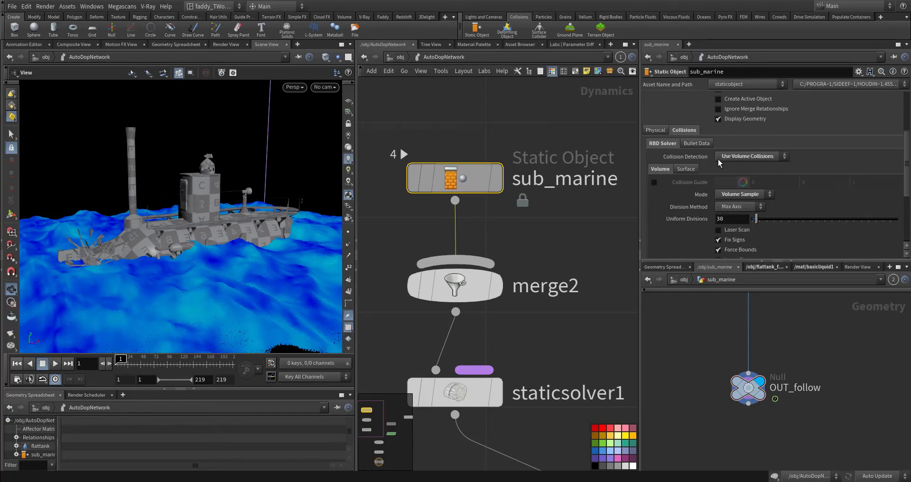
pyautogui.click(743, 195)
pyautogui.click(634, 224)
pyautogui.scroll(-4, 683, 240)
pyautogui.moveTo(829, 207); pyautogui.dragTo(677, 242)
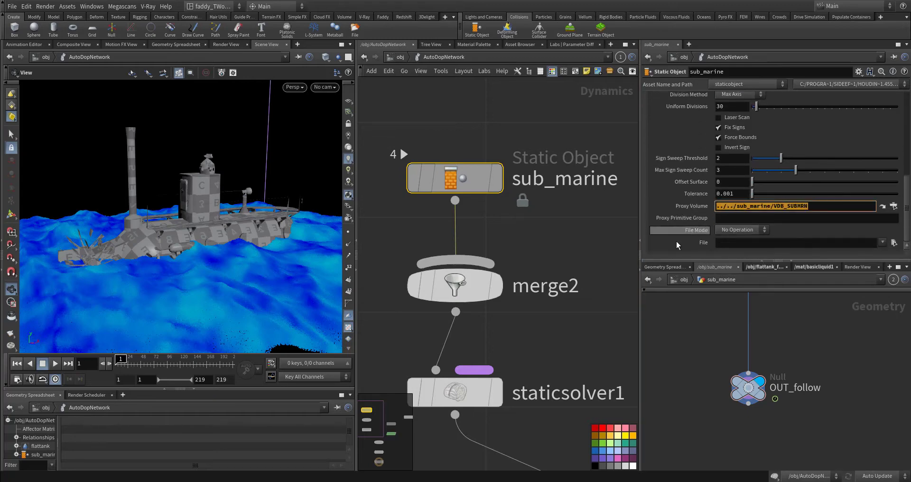
# Locate the VDB_SUBMRN null in the sub_marine network, then recheck the static object's Use Deforming Geometry option
pyautogui.moveTo(771, 355); pyautogui.dragTo(713, 427, button='middle')
pyautogui.moveTo(755, 402); pyautogui.dragTo(672, 335)
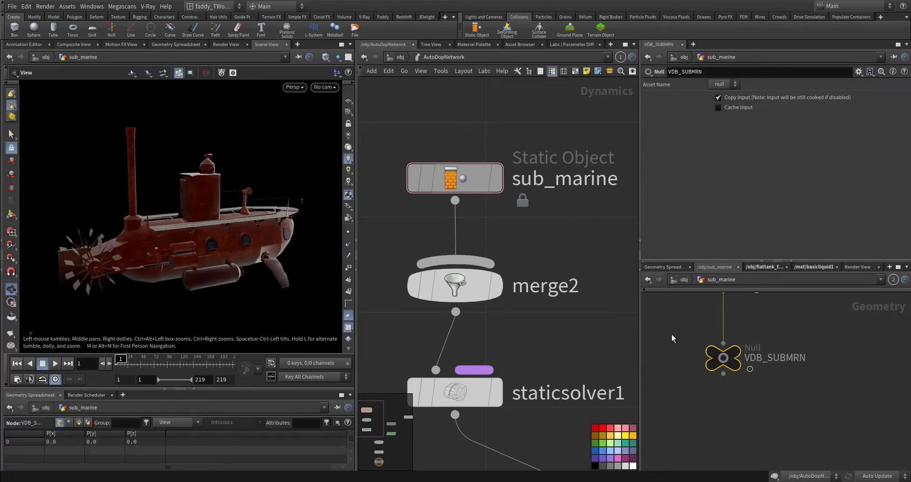
pyautogui.click(455, 178)
pyautogui.scroll(6, 704, 146)
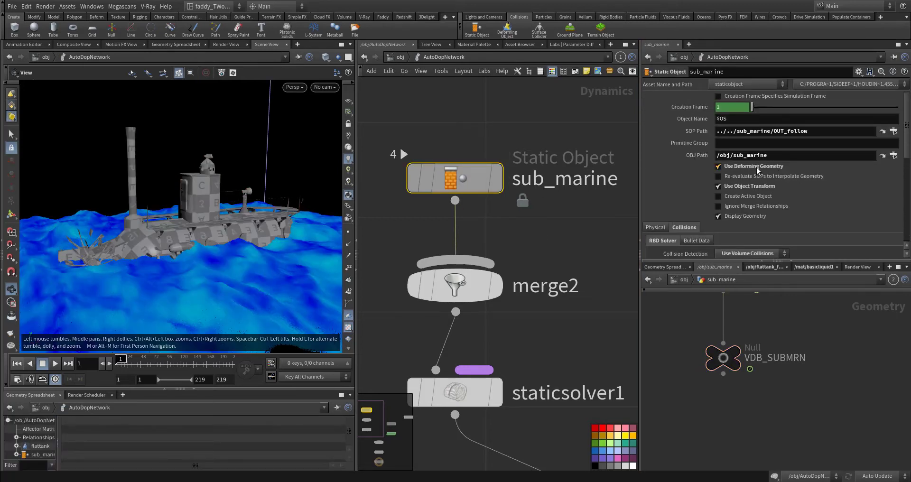
# Select staticsolver1 and review how the static object and FLIP branches connect through merge1 to the output
pyautogui.moveTo(531, 323); pyautogui.dragTo(506, 234, button='middle')
pyautogui.moveTo(501, 237); pyautogui.dragTo(448, 306)
pyautogui.moveTo(550, 261); pyautogui.dragTo(474, 208, button='middle')
pyautogui.scroll(-6, 518, 231)
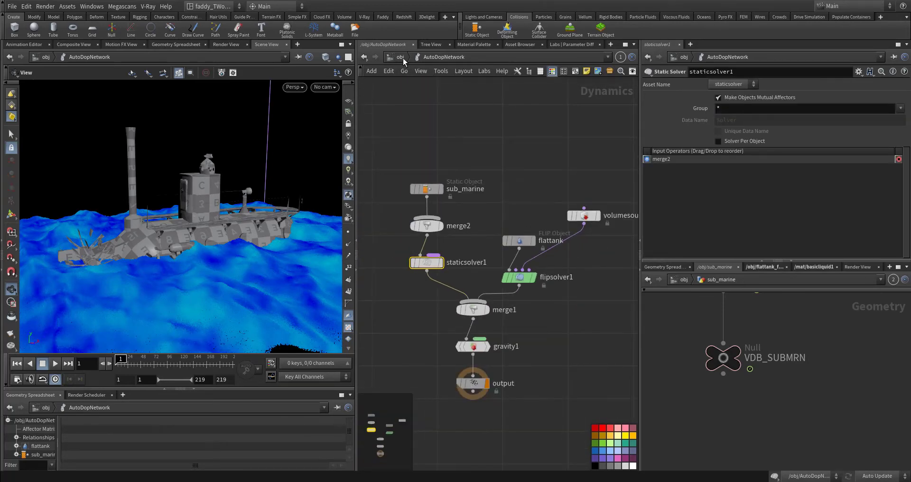
# Review the flat tank setup at object level, examining the flattank_initial and AutoDopNetwork nodes
pyautogui.hotkey('alt', 'Tab')
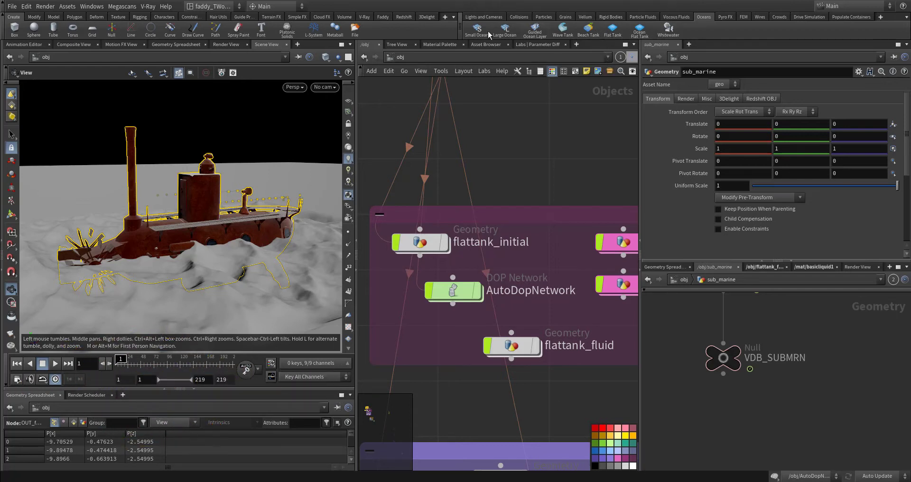
pyautogui.moveTo(516, 153); pyautogui.dragTo(518, 116, button='middle')
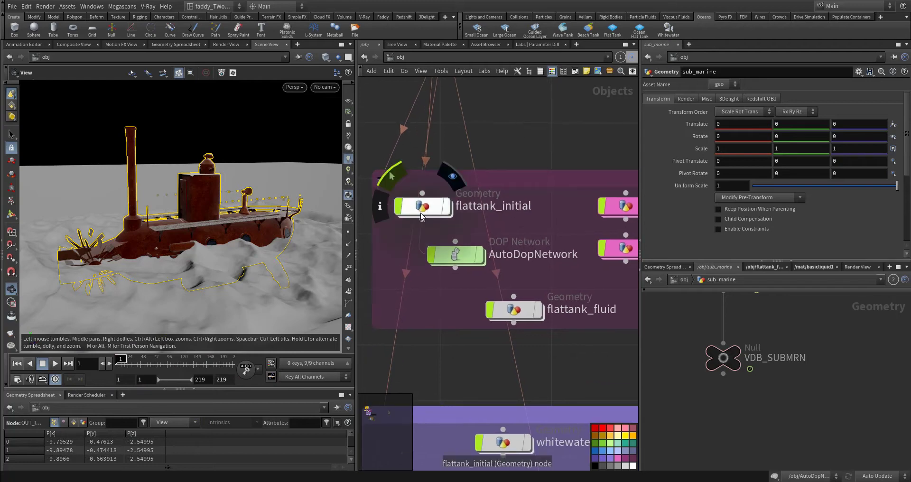
pyautogui.moveTo(543, 155); pyautogui.dragTo(484, 138, button='middle')
pyautogui.scroll(-4, 484, 140)
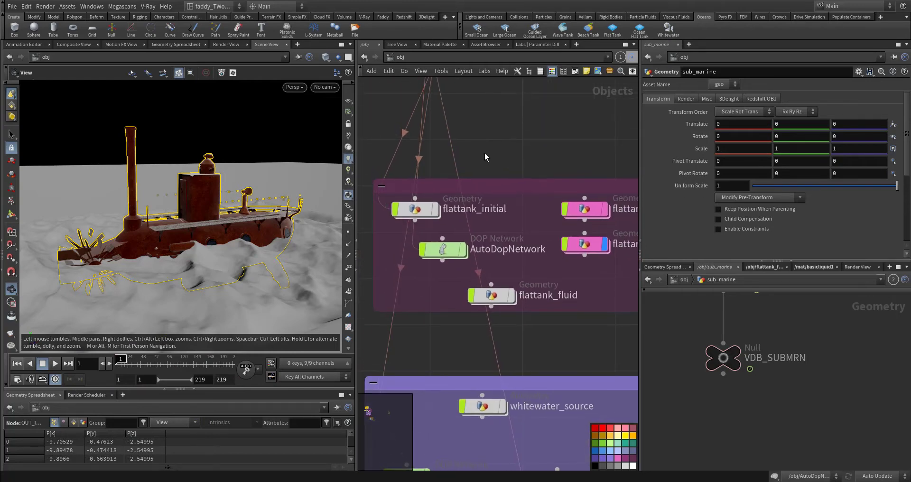
pyautogui.scroll(5, 550, 148)
pyautogui.moveTo(551, 148)
pyautogui.mouseDown(button='middle')
pyautogui.moveTo(543, 104)
pyautogui.moveTo(396, 157)
pyautogui.moveTo(345, 160)
pyautogui.moveTo(547, 142)
pyautogui.mouseUp(button='middle')
pyautogui.moveTo(487, 209)
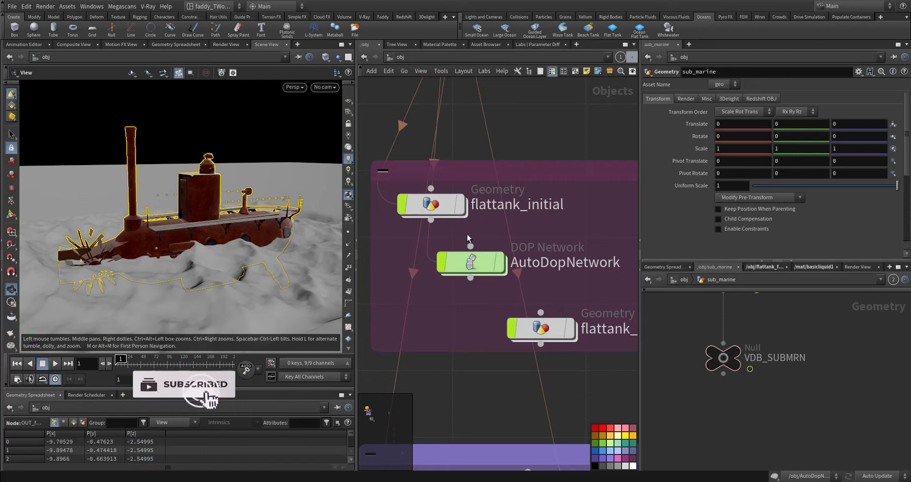
pyautogui.moveTo(463, 213); pyautogui.dragTo(403, 158, button='middle')
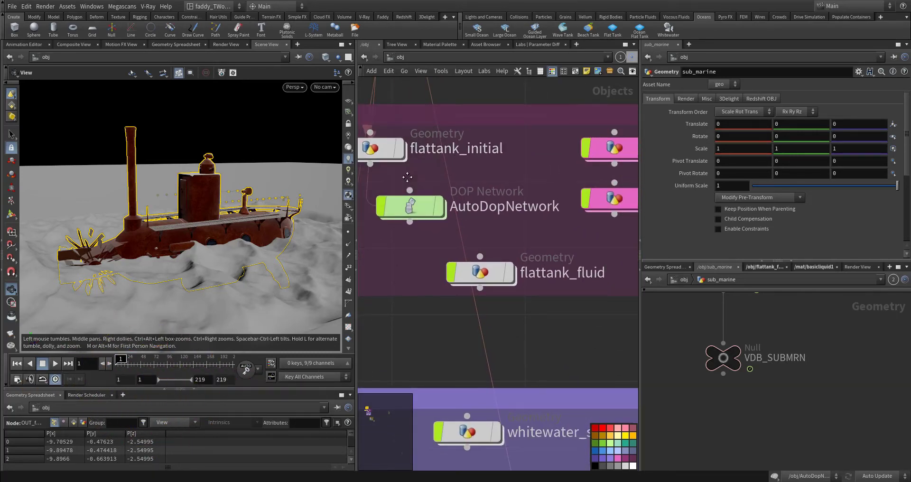
pyautogui.moveTo(407, 177); pyautogui.dragTo(403, 158, button='middle')
pyautogui.scroll(2, 407, 191)
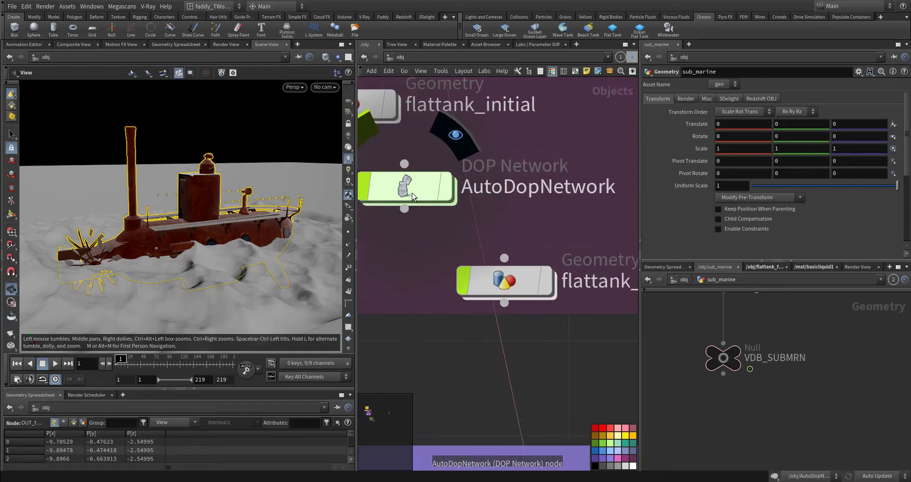
# Look over flattank_fluid and the interior and extended fluid geometry nodes beside it
pyautogui.moveTo(454, 253); pyautogui.dragTo(362, 206, button='middle')
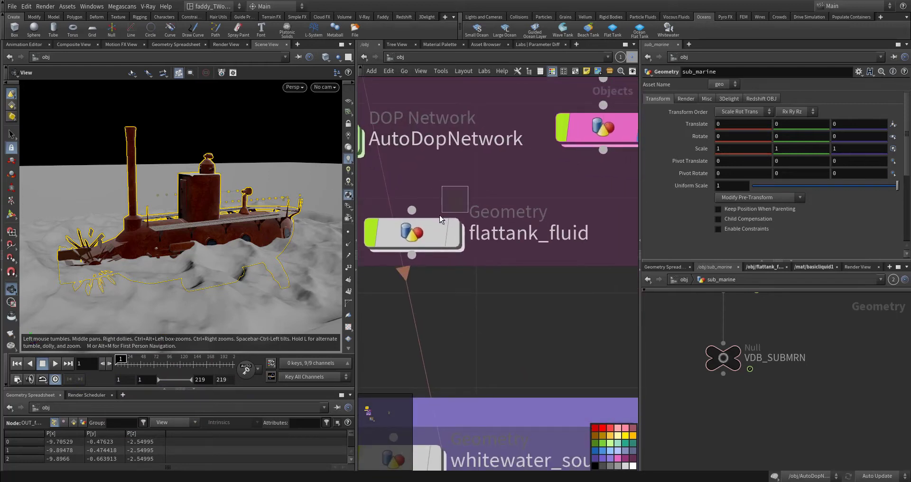
pyautogui.moveTo(440, 220); pyautogui.dragTo(465, 189)
pyautogui.moveTo(468, 181); pyautogui.dragTo(455, 250, button='middle')
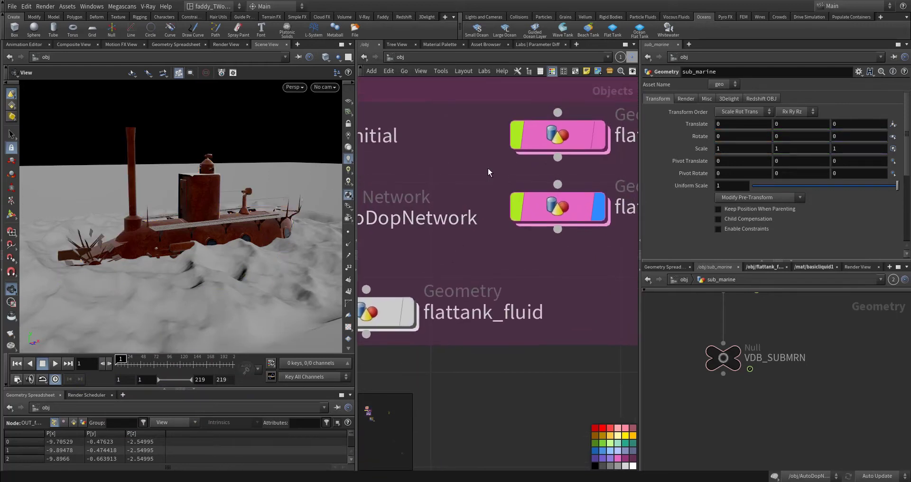
pyautogui.moveTo(484, 172); pyautogui.dragTo(387, 185, button='middle')
pyautogui.moveTo(591, 258); pyautogui.dragTo(508, 261, button='middle')
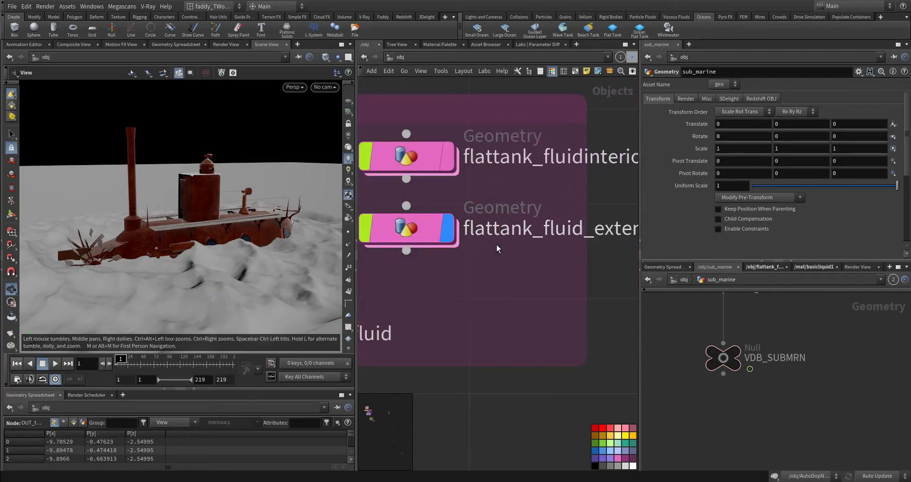
# Examine the submarine and the extended ocean surface in the viewport from overhead, from a distance and close up
pyautogui.moveTo(163, 223); pyautogui.dragTo(159, 111)
pyautogui.scroll(-5, 152, 254)
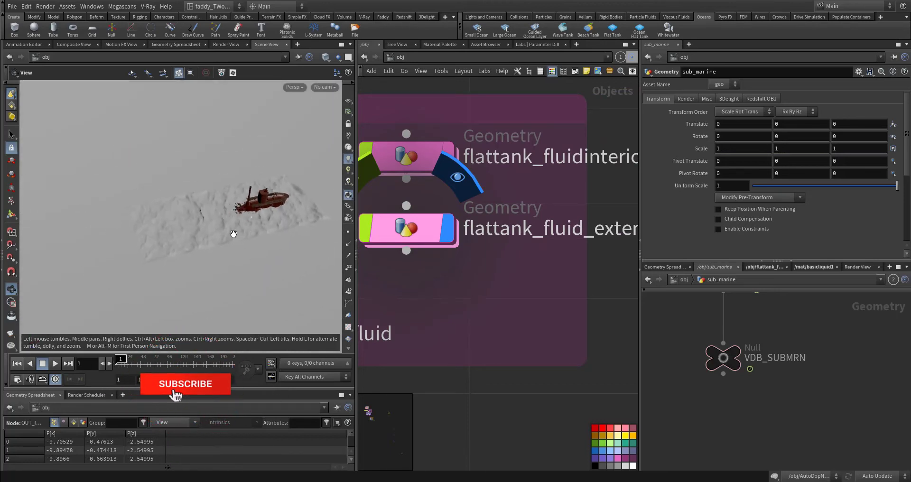
pyautogui.moveTo(232, 233); pyautogui.dragTo(265, 251)
pyautogui.scroll(5, 274, 225)
pyautogui.moveTo(251, 246); pyautogui.dragTo(203, 220, button='middle')
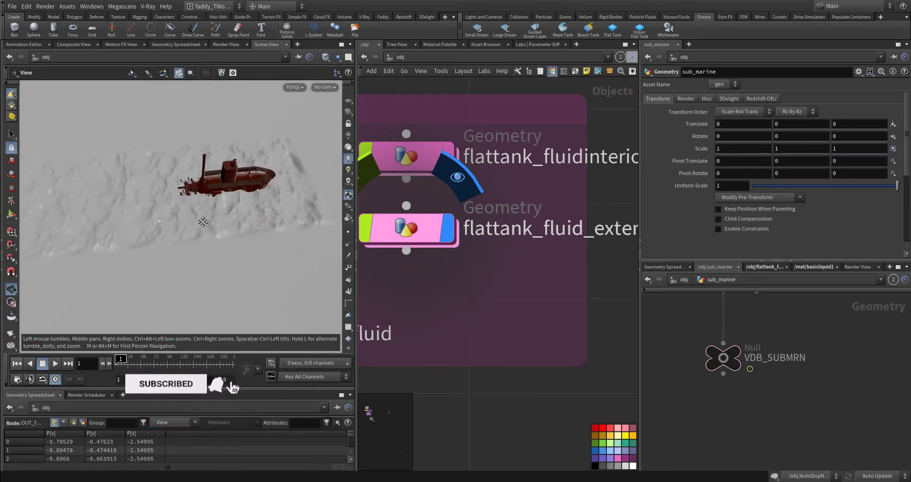
pyautogui.moveTo(205, 220); pyautogui.dragTo(301, 209, button='right')
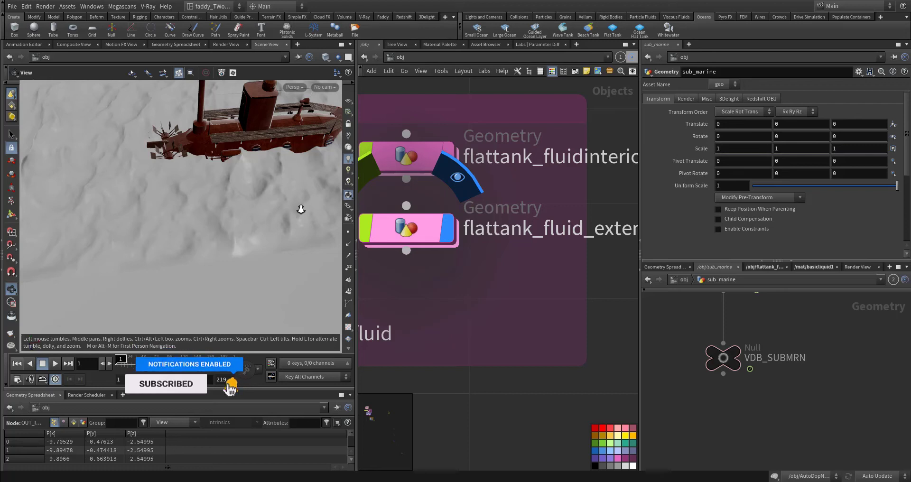
pyautogui.moveTo(301, 210); pyautogui.dragTo(279, 201)
pyautogui.moveTo(278, 202); pyautogui.dragTo(216, 220, button='middle')
pyautogui.moveTo(215, 219); pyautogui.dragTo(153, 240, button='right')
pyautogui.moveTo(153, 241); pyautogui.dragTo(233, 218, button='middle')
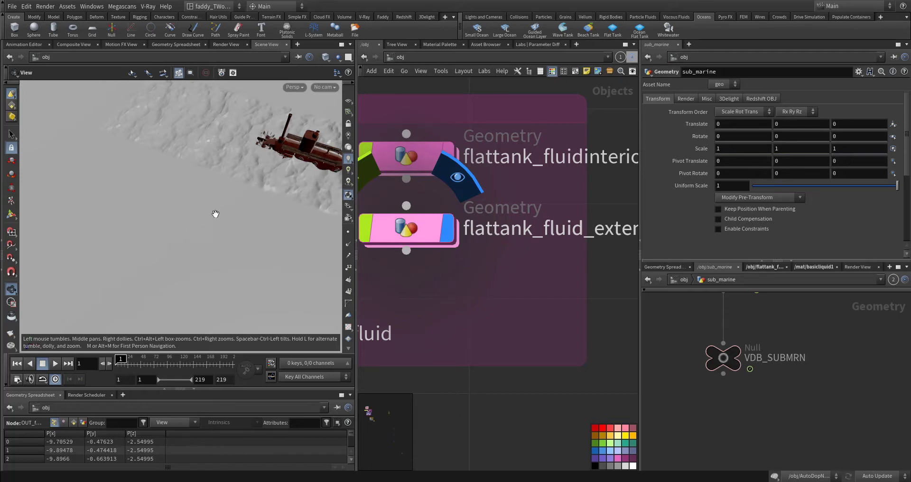
pyautogui.moveTo(217, 214); pyautogui.dragTo(65, 280, button='middle')
pyautogui.moveTo(142, 208); pyautogui.dragTo(145, 231)
pyautogui.moveTo(145, 230); pyautogui.dragTo(231, 269, button='middle')
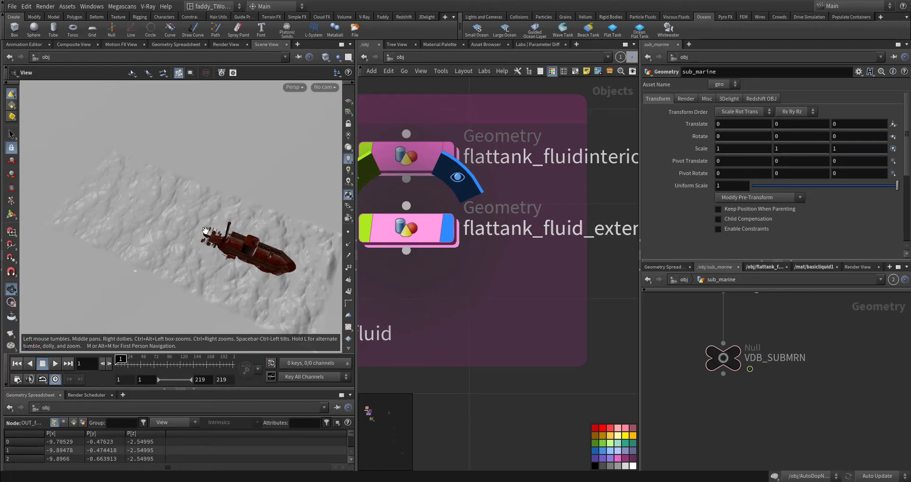
pyautogui.scroll(5, 216, 286)
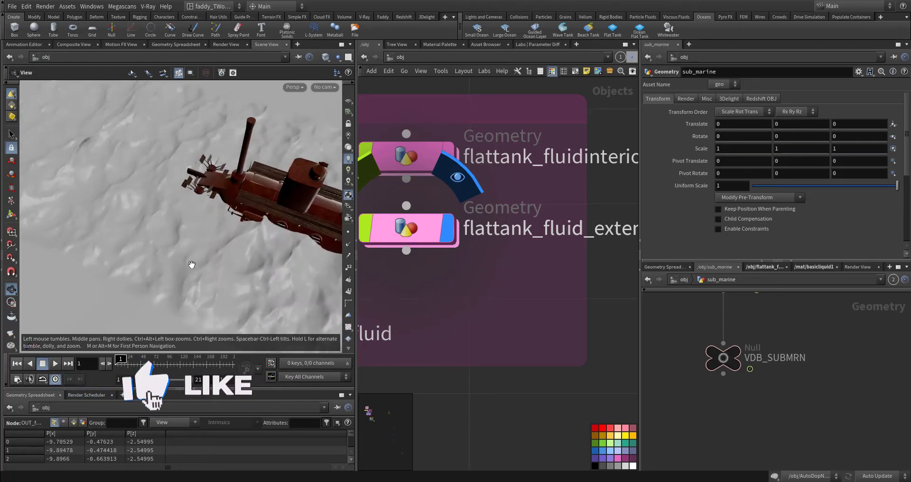
# Select the flattank_initial geometry object and enter its network
pyautogui.moveTo(375, 303); pyautogui.dragTo(616, 350, button='middle')
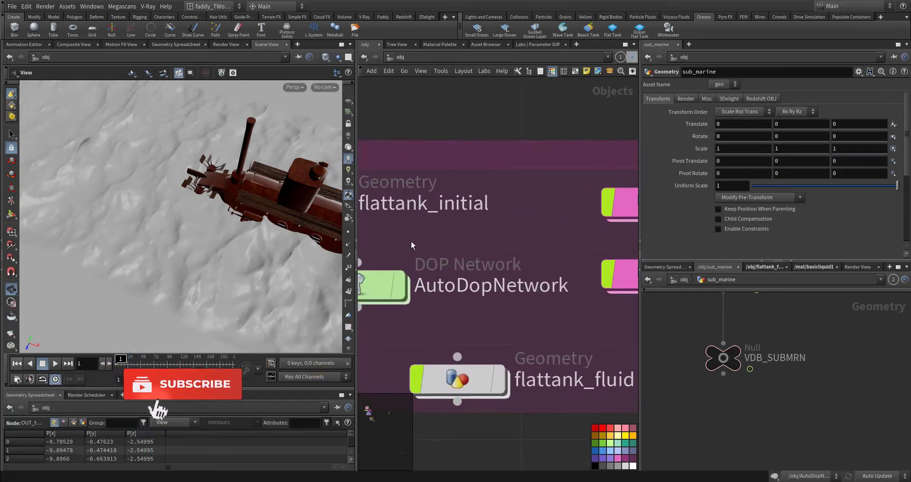
pyautogui.moveTo(413, 246); pyautogui.dragTo(563, 266, button='middle')
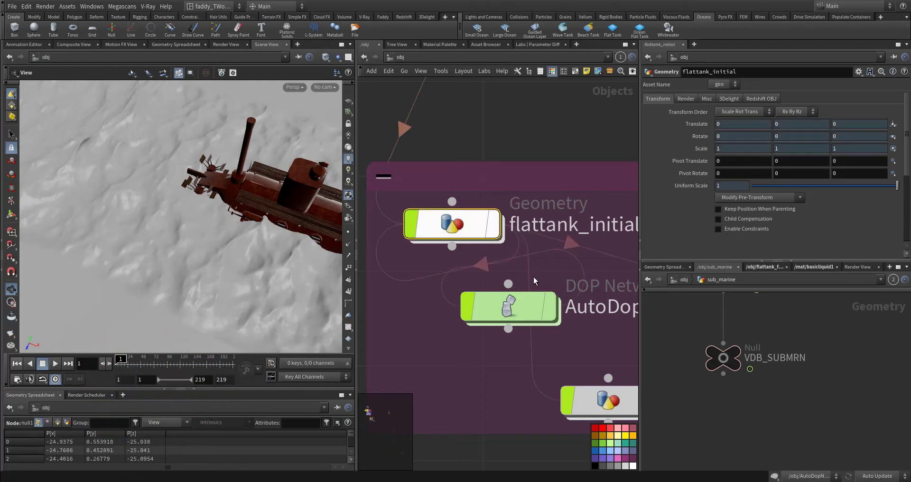
pyautogui.press('i')
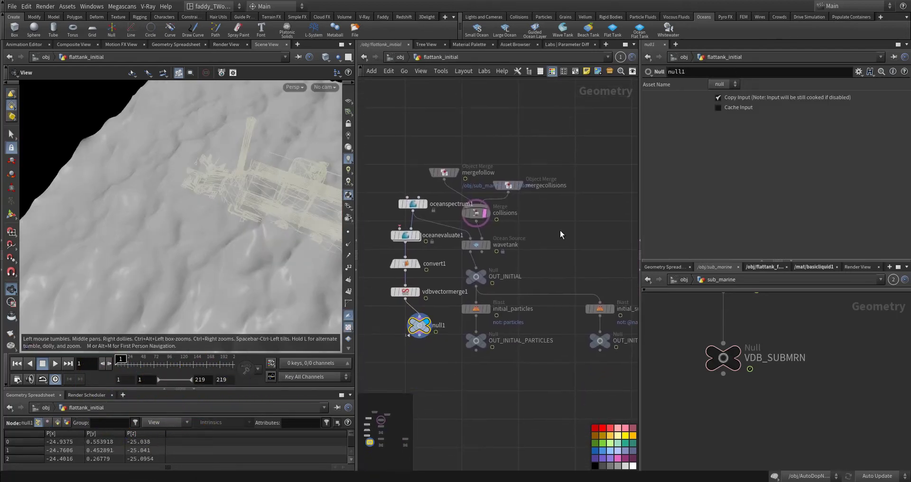
# Select the mergefollow object merge and check its Object 1 path, /obj/sub_marine/OUT_follow
pyautogui.moveTo(552, 264)
pyautogui.mouseDown(button='middle')
pyautogui.moveTo(548, 247)
pyautogui.moveTo(511, 224)
pyautogui.moveTo(605, 279)
pyautogui.moveTo(558, 275)
pyautogui.moveTo(480, 231)
pyautogui.mouseUp(button='middle')
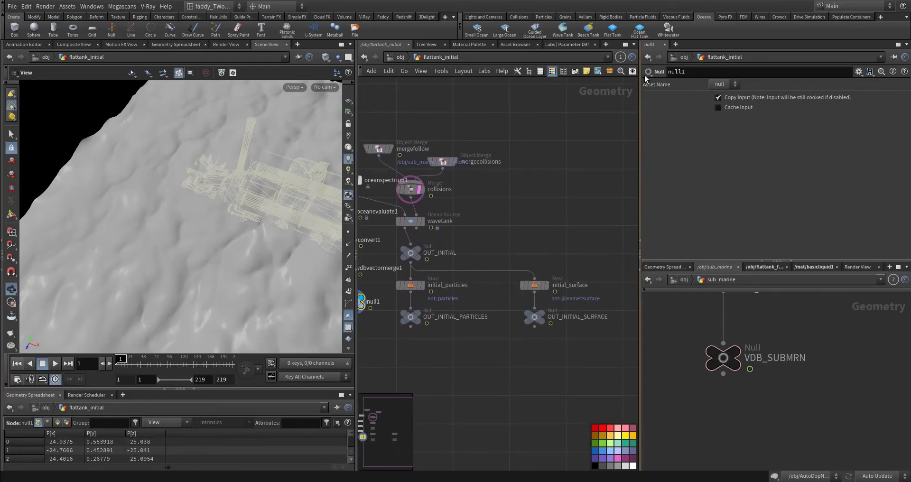
pyautogui.moveTo(489, 238); pyautogui.dragTo(595, 284, button='middle')
pyautogui.scroll(2, 531, 249)
pyautogui.moveTo(390, 178)
pyautogui.mouseDown()
pyautogui.moveTo(441, 295)
pyautogui.moveTo(405, 172)
pyautogui.mouseUp()
pyautogui.moveTo(405, 173); pyautogui.dragTo(401, 219, button='middle')
pyautogui.scroll(3, 446, 198)
pyautogui.click(480, 210)
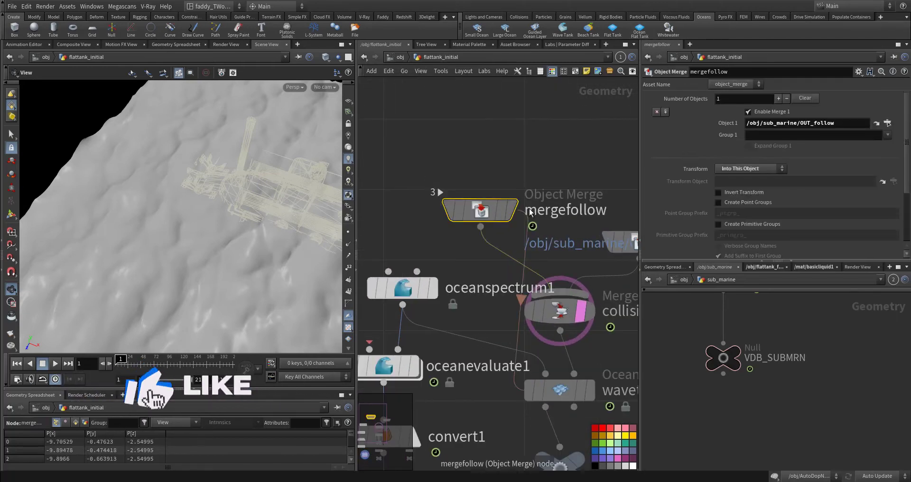
pyautogui.click(824, 123)
pyautogui.moveTo(824, 123); pyautogui.dragTo(745, 123)
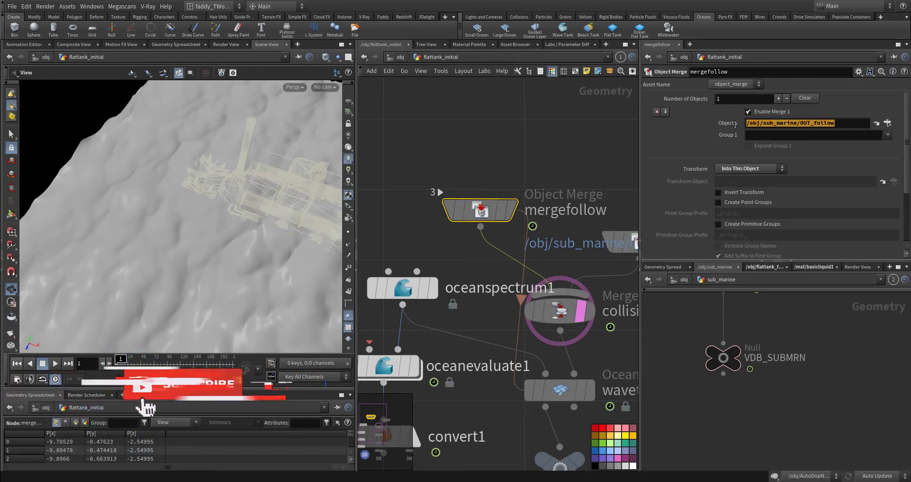
# View the submarine from the side, then locate the OUT_follow null in the sub_marine network
pyautogui.moveTo(308, 228); pyautogui.dragTo(258, 156)
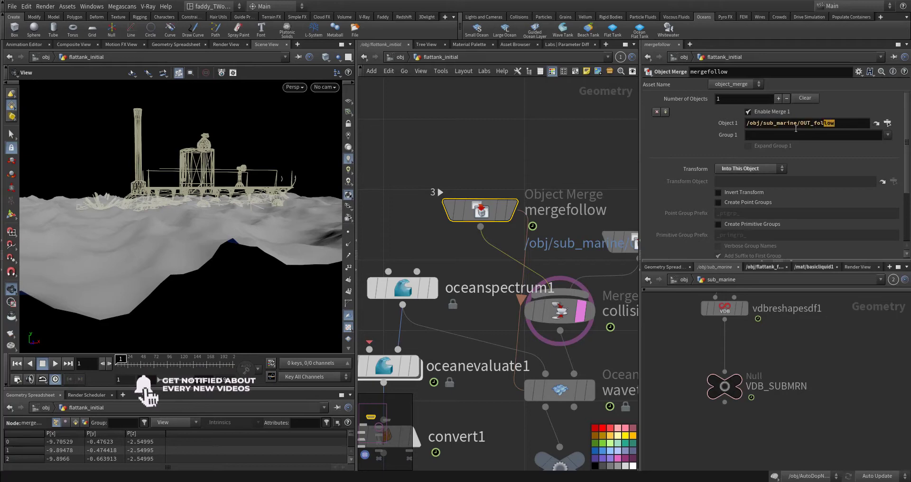
pyautogui.moveTo(796, 129); pyautogui.dragTo(731, 134)
pyautogui.moveTo(845, 363); pyautogui.dragTo(864, 358, button='middle')
pyautogui.moveTo(815, 349); pyautogui.dragTo(733, 402)
pyautogui.moveTo(705, 384); pyautogui.dragTo(839, 294, button='middle')
pyautogui.moveTo(809, 336); pyautogui.dragTo(710, 395)
pyautogui.moveTo(780, 358); pyautogui.dragTo(666, 411, button='middle')
pyautogui.click(826, 346)
pyautogui.moveTo(722, 358); pyautogui.dragTo(776, 343, button='middle')
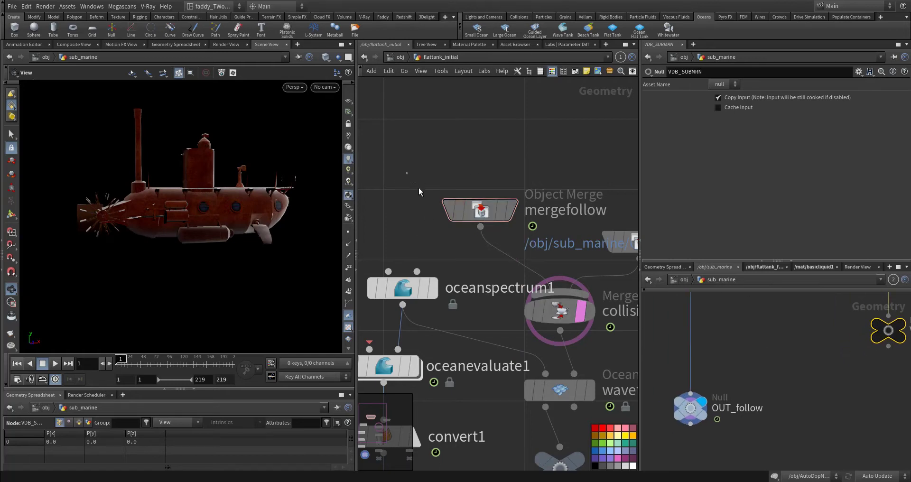
# Reselect mergefollow, then select mergecollisions and review its object merge settings
pyautogui.click(475, 209)
pyautogui.moveTo(527, 278); pyautogui.dragTo(443, 227, button='middle')
pyautogui.moveTo(595, 241); pyautogui.dragTo(557, 245, button='middle')
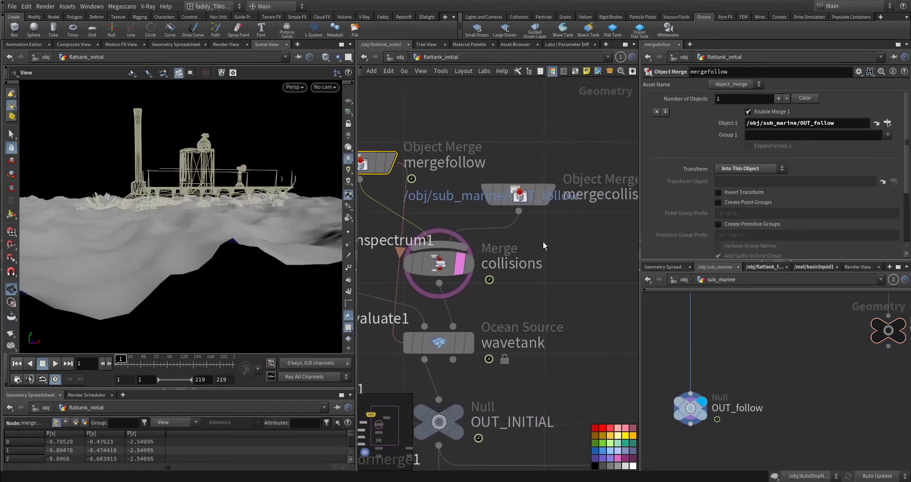
pyautogui.click(517, 195)
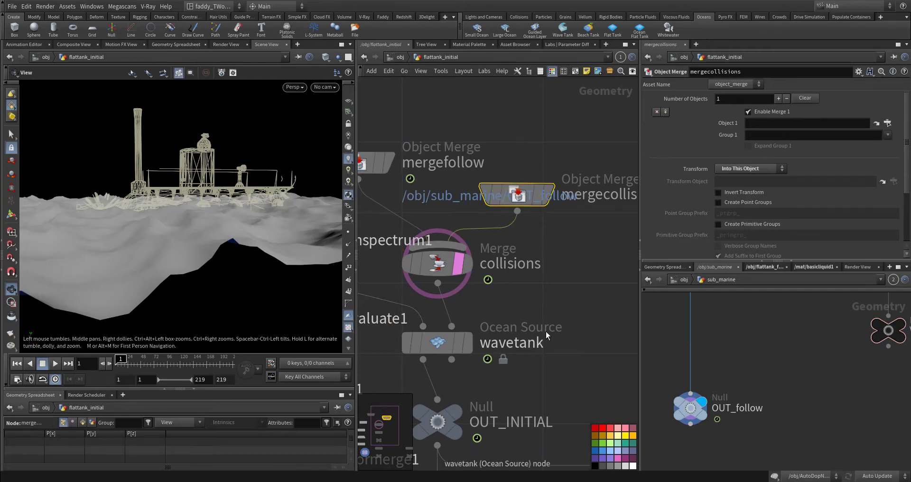
# Select the wavetank ocean source and turn on its display
pyautogui.moveTo(425, 346); pyautogui.dragTo(494, 283, button='middle')
pyautogui.click(493, 282)
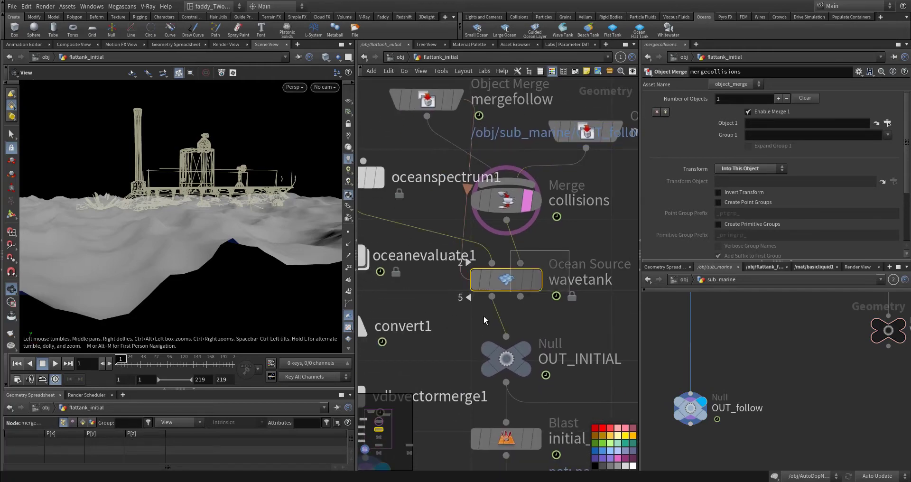
pyautogui.click(537, 280)
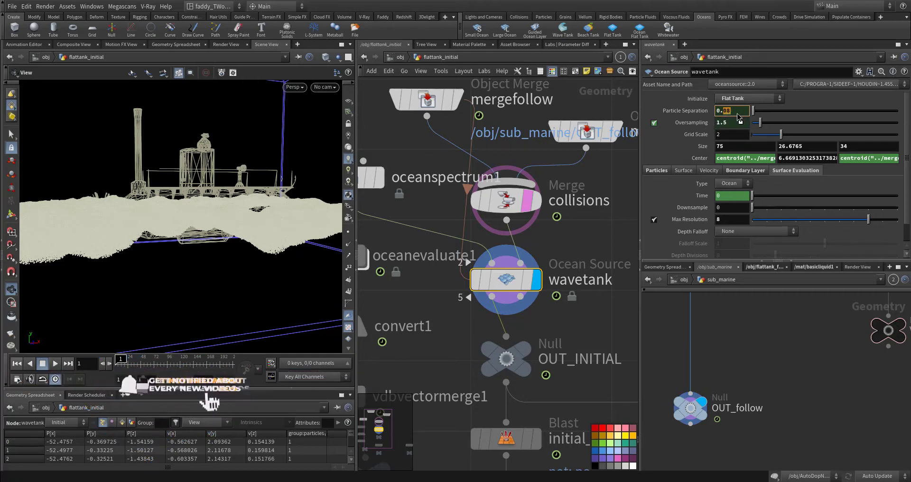
# Set the wavetank's Particle Separation to 1
pyautogui.press('Return')
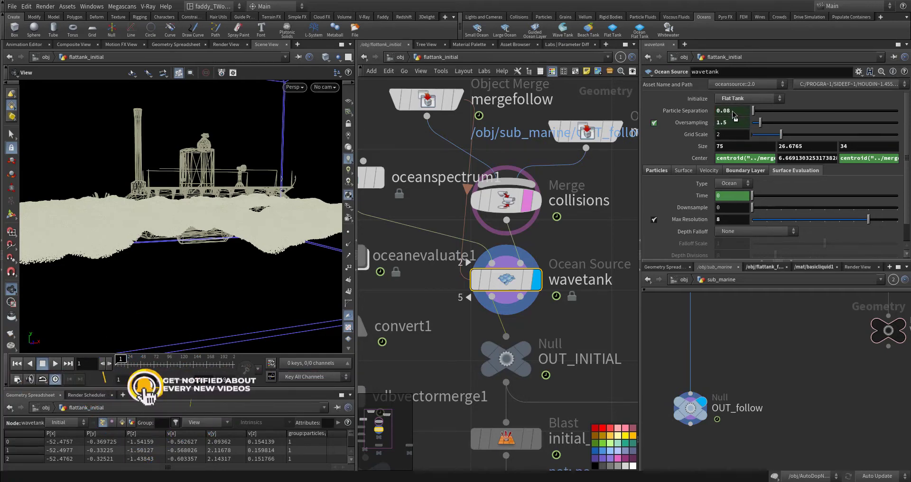
pyautogui.click(621, 167)
pyautogui.moveTo(621, 166); pyautogui.dragTo(615, 182, button='middle')
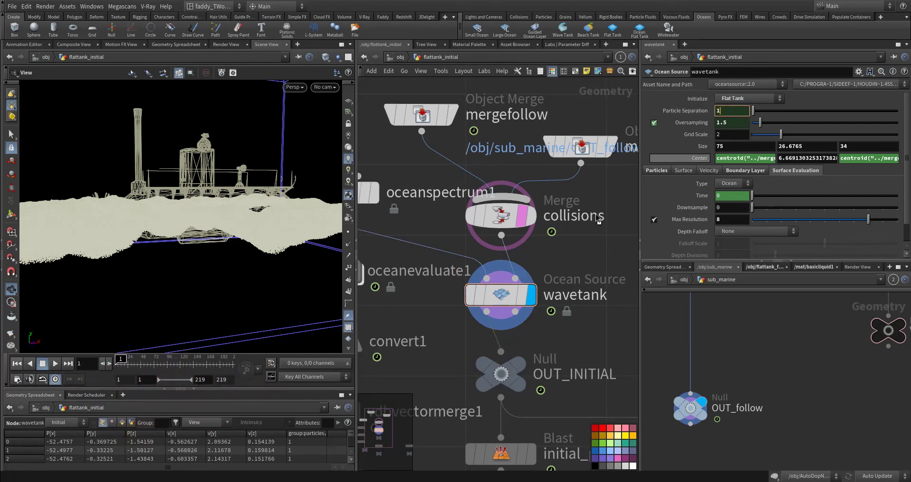
pyautogui.moveTo(600, 234); pyautogui.dragTo(617, 213, button='middle')
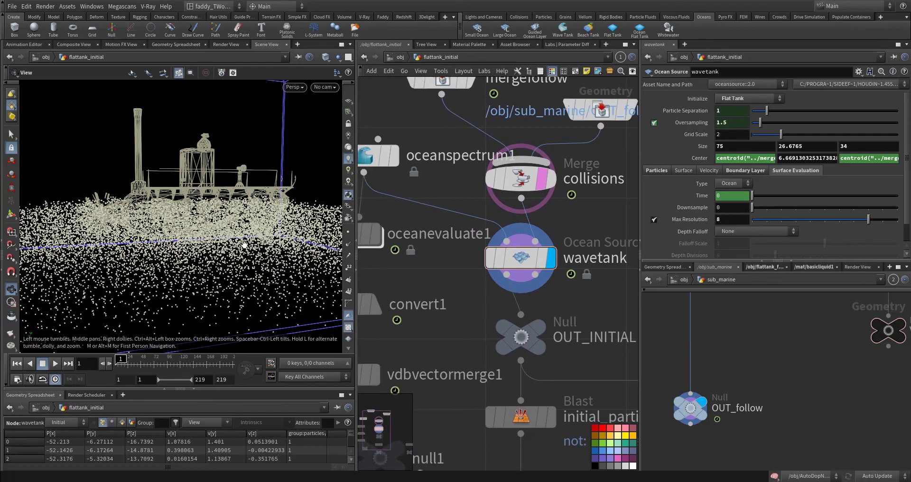
# Inspect the tank's particles and bounding box from above and open wavetank's Center X expression
pyautogui.moveTo(245, 216); pyautogui.dragTo(255, 233)
pyautogui.moveTo(197, 238); pyautogui.dragTo(208, 238)
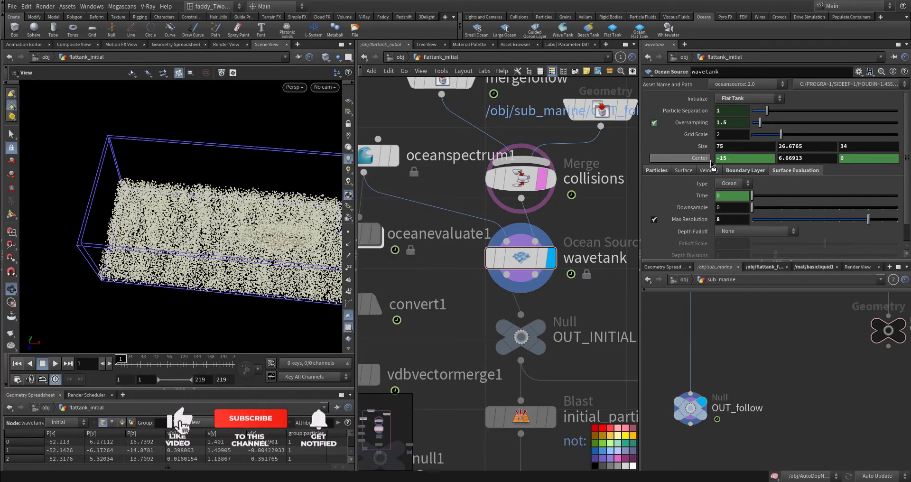
pyautogui.click(728, 157)
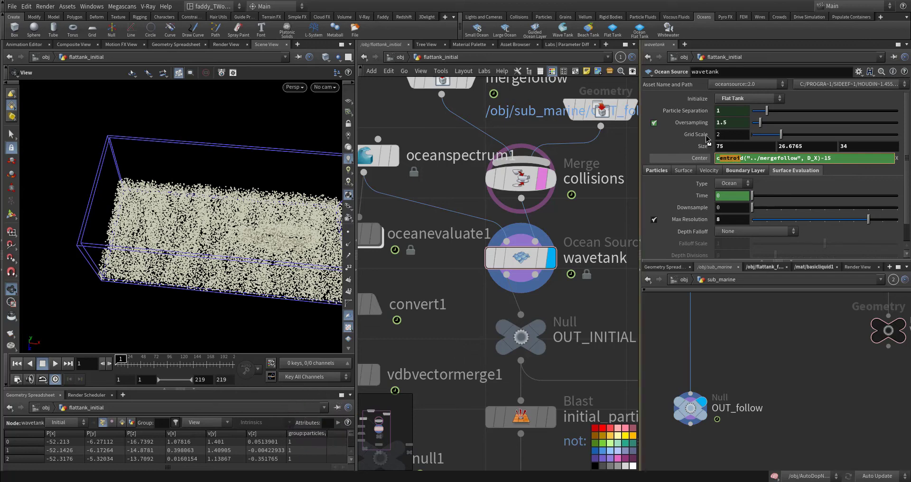
# Select OUT_follow in sub_marine, then return to wavetank and review the -15 offset in its Center X expression
pyautogui.click(690, 408)
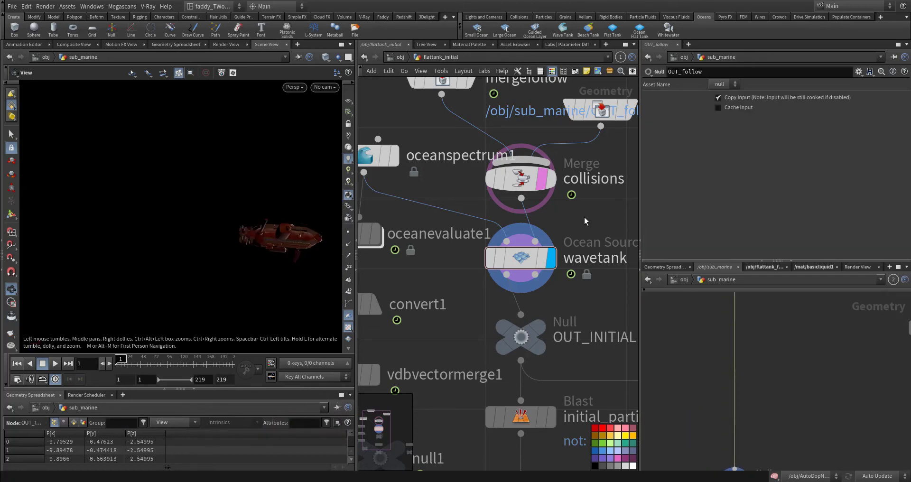
pyautogui.click(534, 273)
pyautogui.click(720, 159)
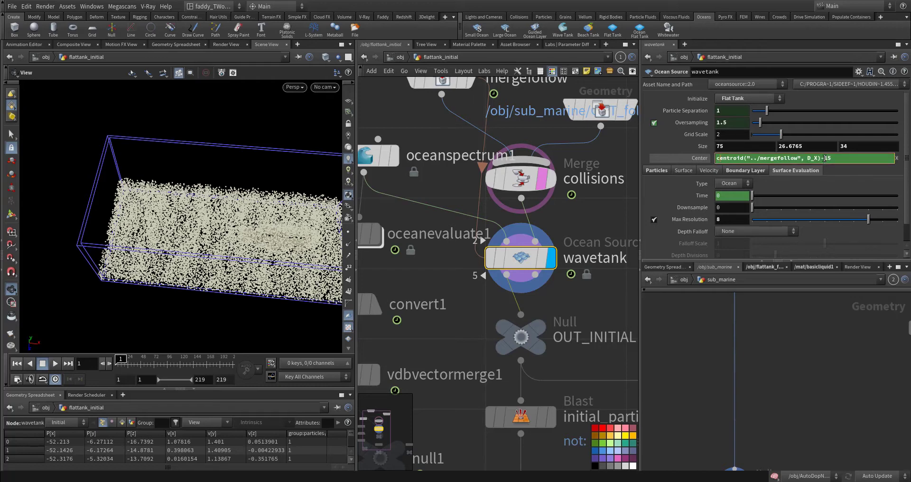
pyautogui.click(611, 216)
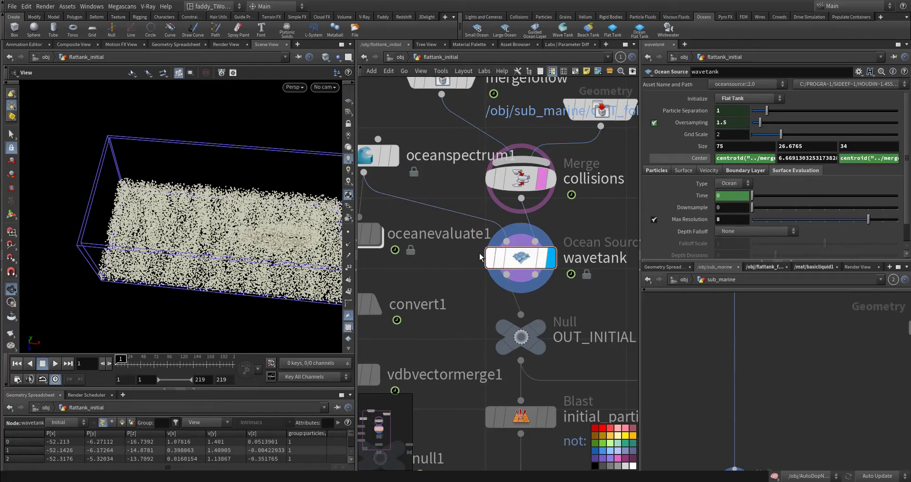
# Reapply the Flat Tank initialization to wavetank and inspect the tank's particle surface from the side
pyautogui.moveTo(258, 245); pyautogui.dragTo(173, 232, button='middle')
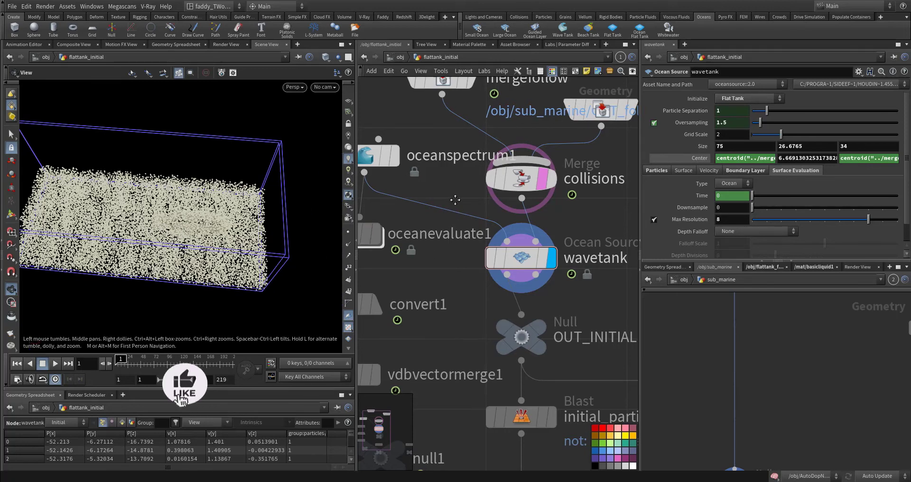
pyautogui.moveTo(443, 193); pyautogui.dragTo(477, 210, button='middle')
pyautogui.moveTo(574, 291); pyautogui.dragTo(564, 281)
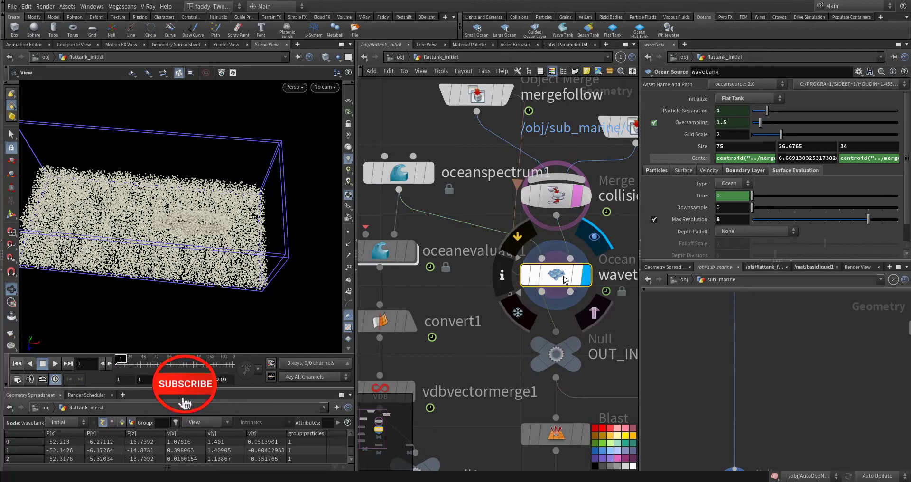
pyautogui.click(728, 98)
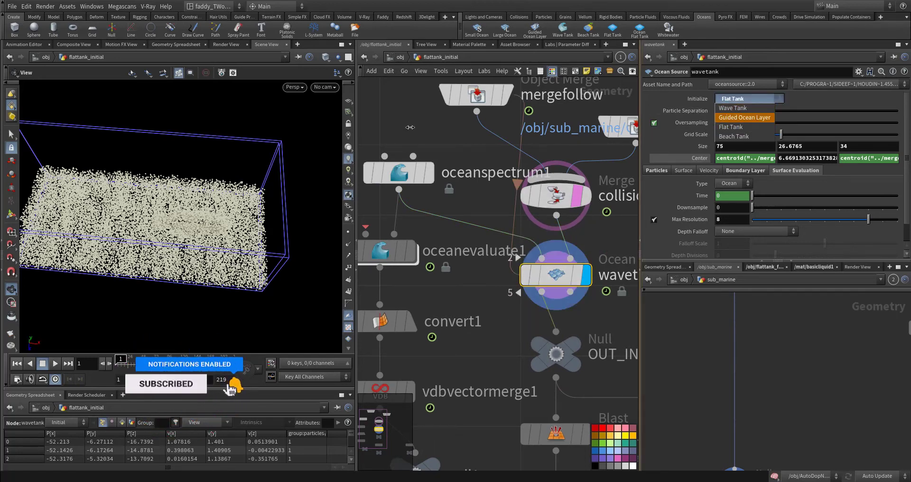
pyautogui.click(733, 127)
pyautogui.moveTo(179, 258); pyautogui.dragTo(325, 244, button='right')
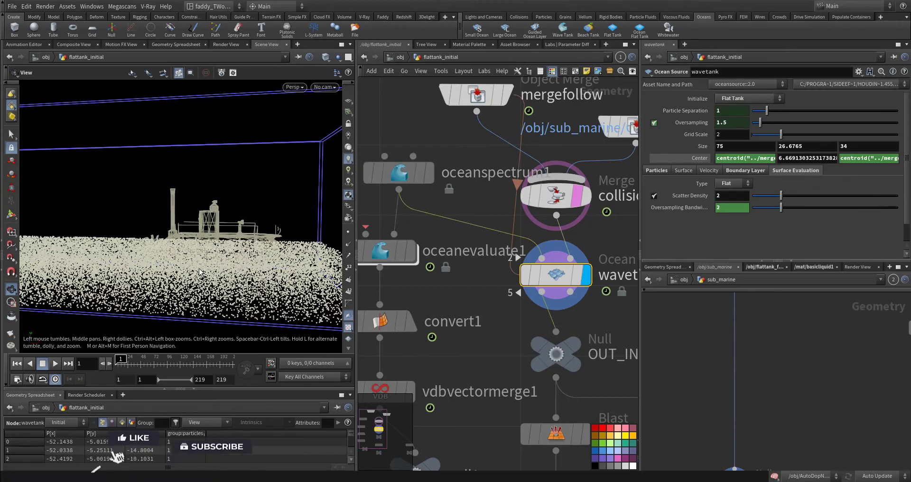
pyautogui.moveTo(200, 269); pyautogui.dragTo(131, 249)
# Check oceanspectrum1, then set wavetank's Surface Evaluation type to Ocean
pyautogui.moveTo(444, 192); pyautogui.dragTo(496, 224, button='middle')
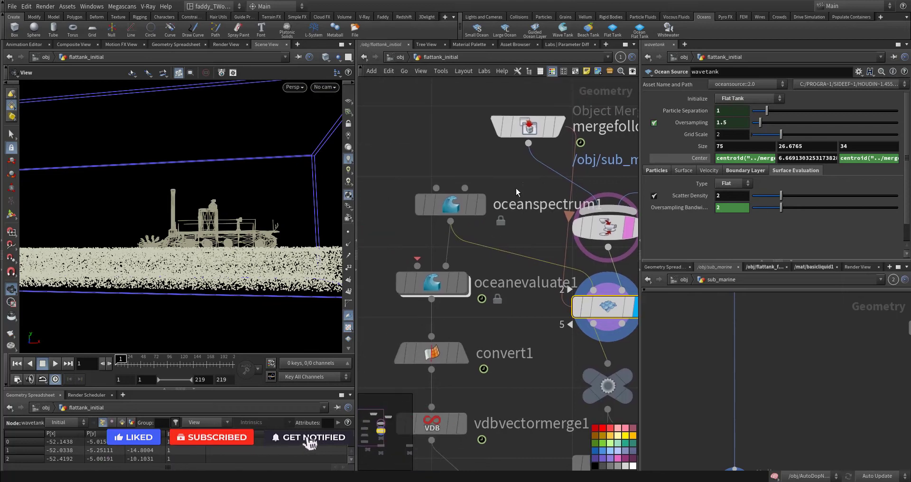
pyautogui.moveTo(512, 180); pyautogui.dragTo(425, 224)
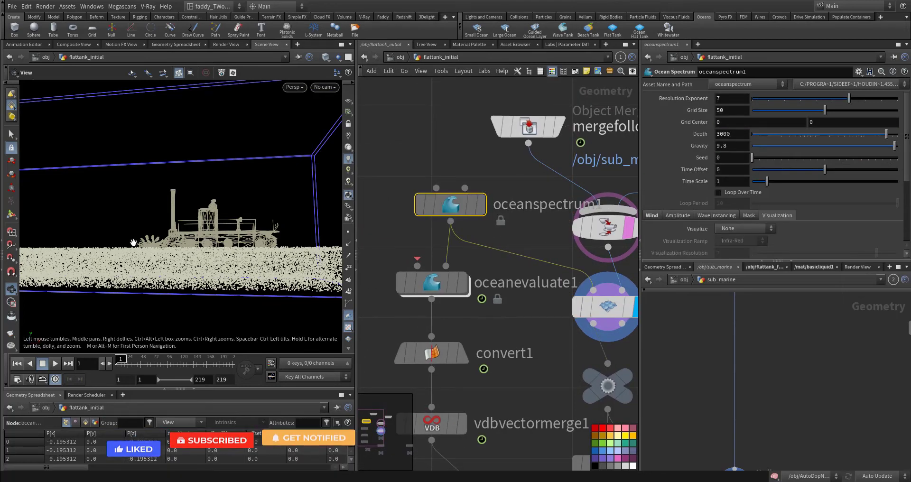
pyautogui.moveTo(532, 321); pyautogui.dragTo(498, 296, button='middle')
pyautogui.click(573, 282)
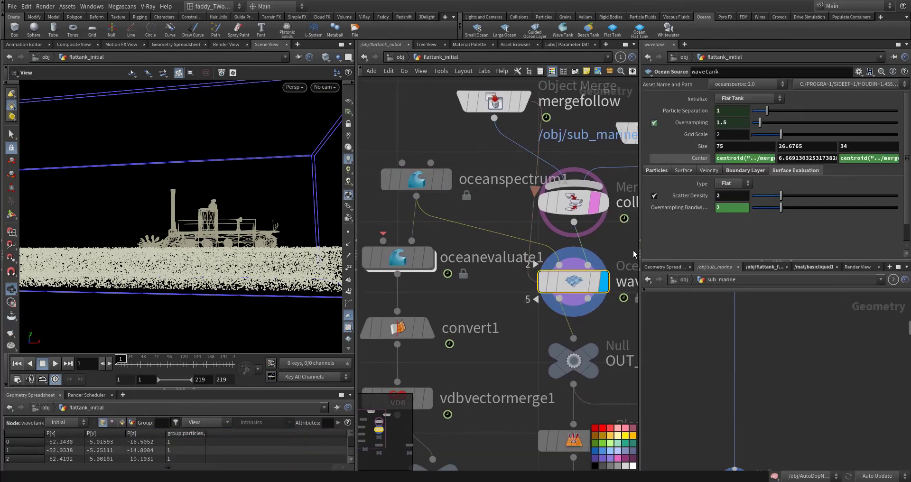
pyautogui.click(744, 183)
pyautogui.click(732, 195)
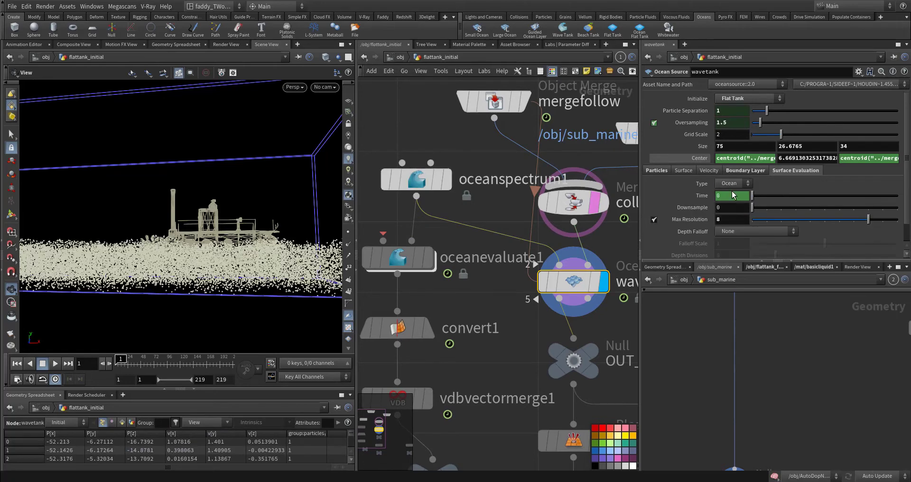
# Review wavetank's particle creation settings, including Narrow Band Particles and Layer Size
pyautogui.click(657, 170)
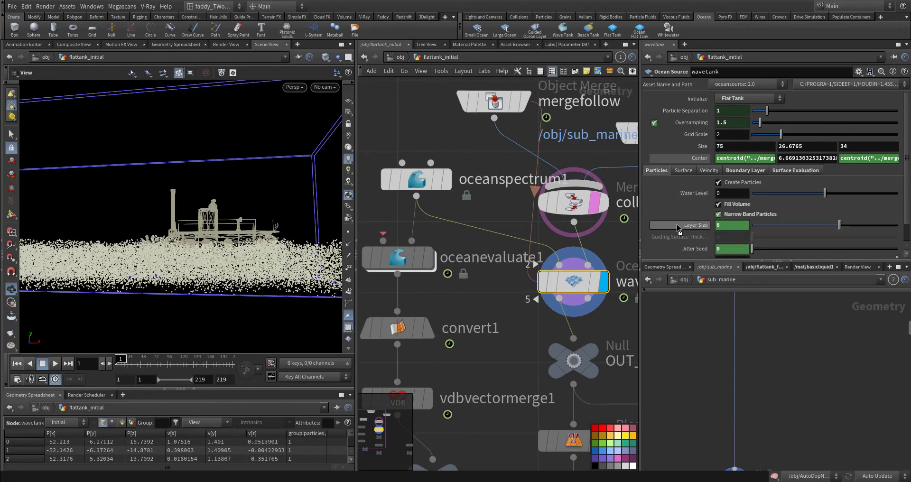
pyautogui.scroll(-2, 677, 227)
pyautogui.scroll(2, 677, 227)
pyautogui.scroll(-1, 704, 221)
# Select OUT_INITIAL_PARTICLES beneath the initial_particles blast and examine its node information
pyautogui.moveTo(525, 361); pyautogui.dragTo(441, 169, button='middle')
pyautogui.moveTo(458, 291)
pyautogui.mouseDown(button='middle')
pyautogui.moveTo(495, 247)
pyautogui.moveTo(443, 285)
pyautogui.mouseUp(button='middle')
pyautogui.scroll(-3, 495, 247)
pyautogui.moveTo(451, 266); pyautogui.dragTo(481, 297)
pyautogui.click(490, 194)
pyautogui.moveTo(550, 205); pyautogui.dragTo(404, 197, button='middle')
pyautogui.moveTo(498, 199); pyautogui.dragTo(613, 209, button='middle')
pyautogui.click(458, 295)
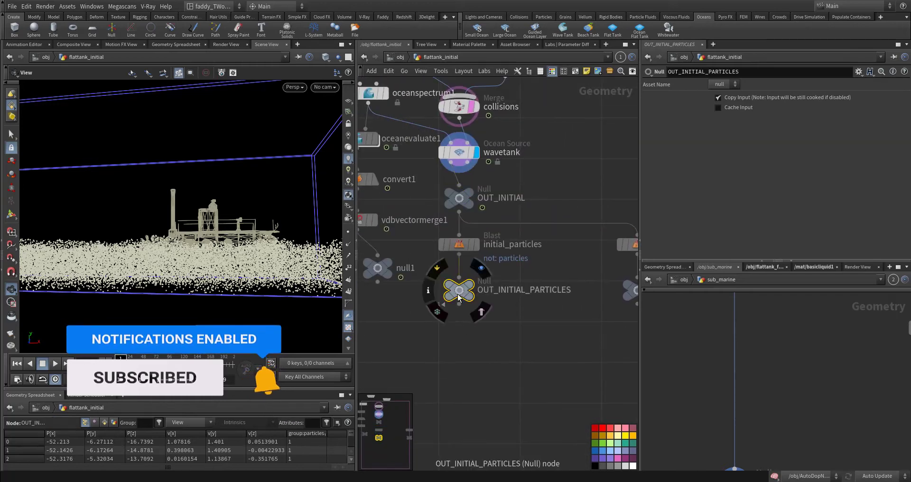
pyautogui.middleClick(458, 295)
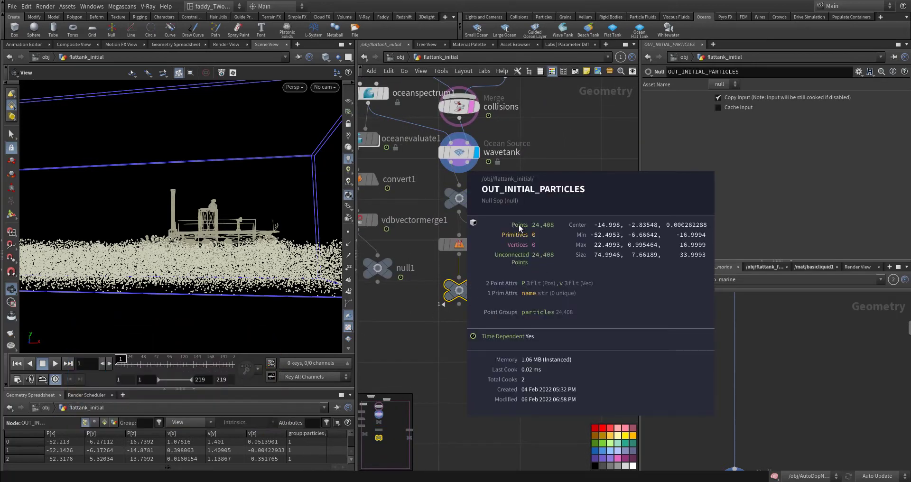
# Select OUT_INITIAL_SURFACE beneath the initial_surface blast and examine its surface volume information
pyautogui.moveTo(599, 316); pyautogui.dragTo(477, 315, button='middle')
pyautogui.click(514, 283)
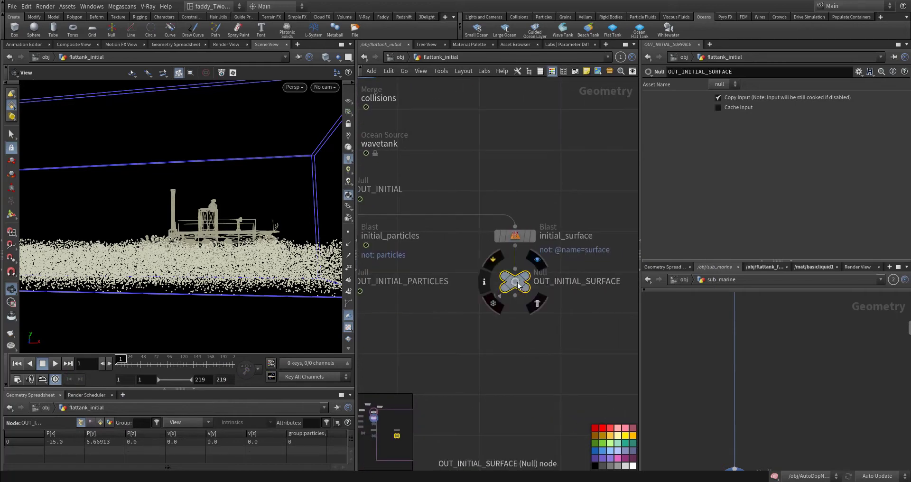
pyautogui.middleClick(517, 284)
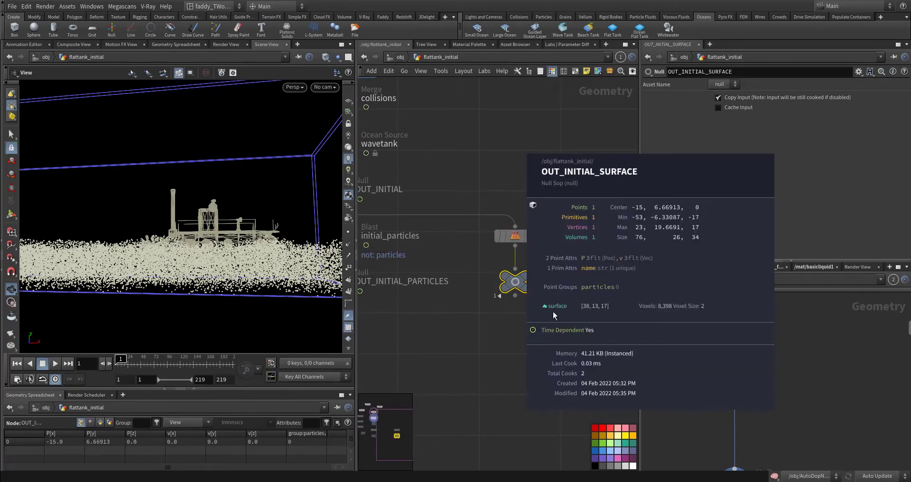
# Select both OUT_INITIAL_PARTICLES and OUT_INITIAL_SURFACE and color the two null nodes black
pyautogui.moveTo(469, 317); pyautogui.dragTo(539, 302, button='middle')
pyautogui.scroll(-2, 539, 304)
pyautogui.moveTo(437, 313); pyautogui.dragTo(579, 267)
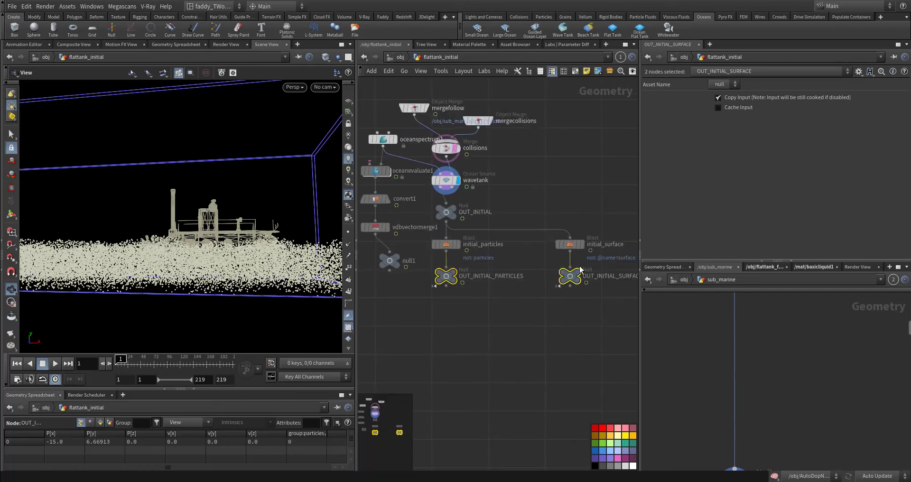
pyautogui.click(595, 467)
pyautogui.moveTo(519, 335); pyautogui.dragTo(566, 345, button='middle')
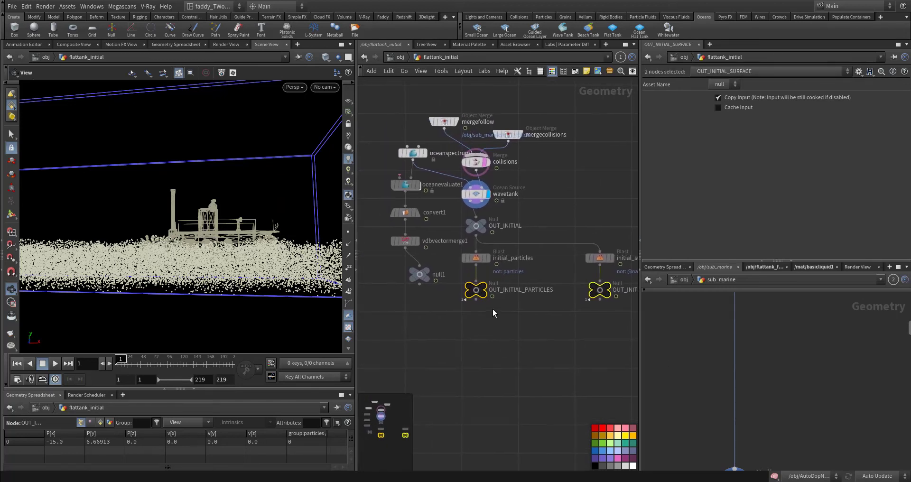
# Display oceanevaluate1, play the ocean surface animation with the submarine, and return to frame 1
pyautogui.scroll(4, 413, 270)
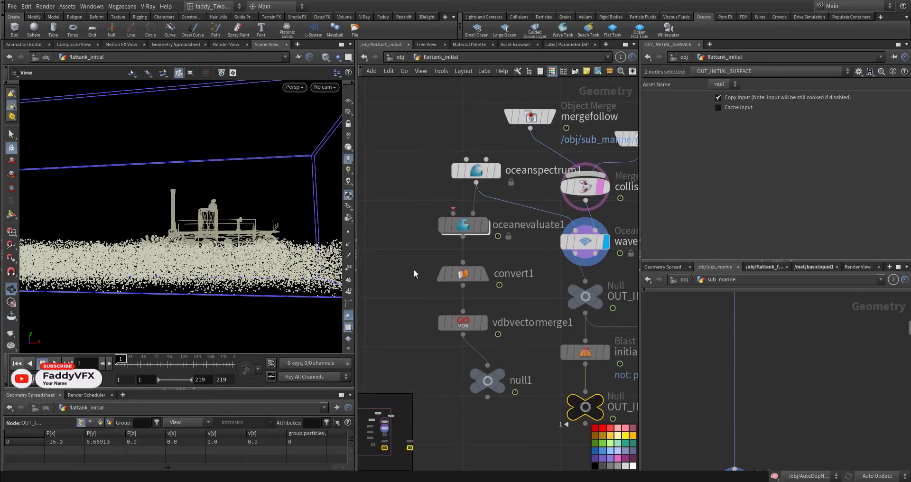
pyautogui.click(480, 250)
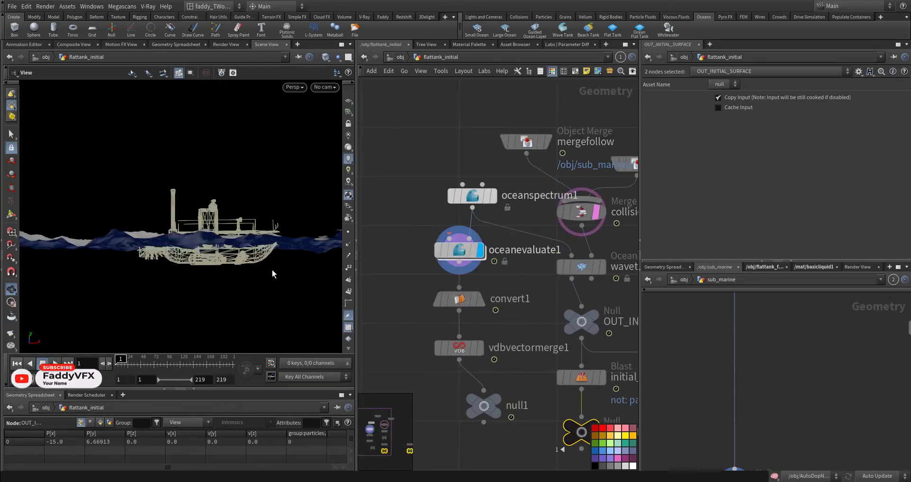
pyautogui.moveTo(233, 258); pyautogui.dragTo(220, 271)
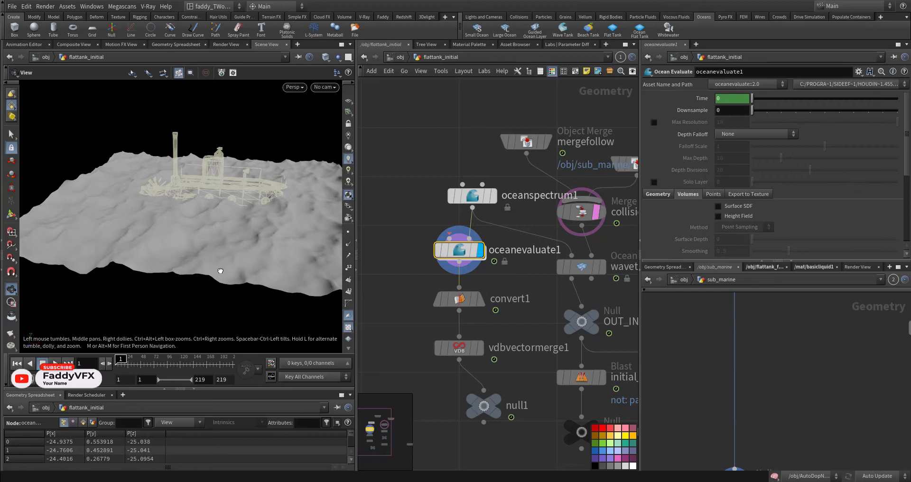
pyautogui.press('Up')
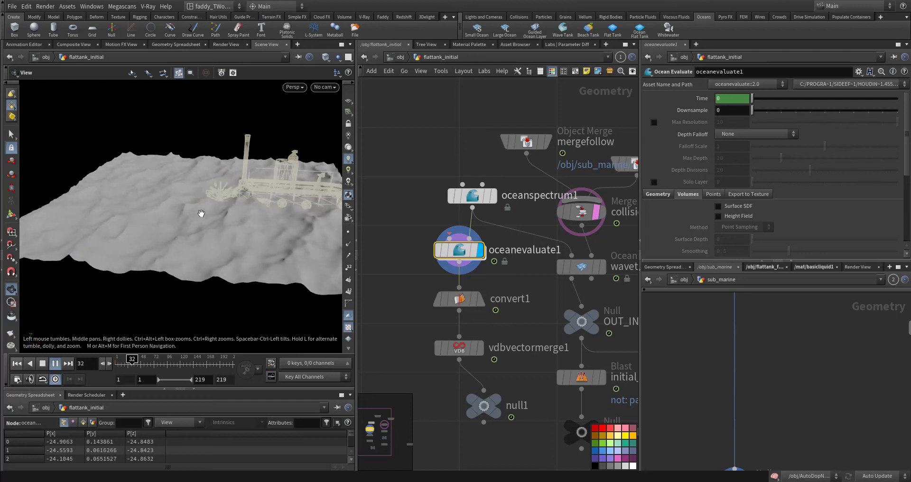
pyautogui.hotkey('ctrl', 'Up')
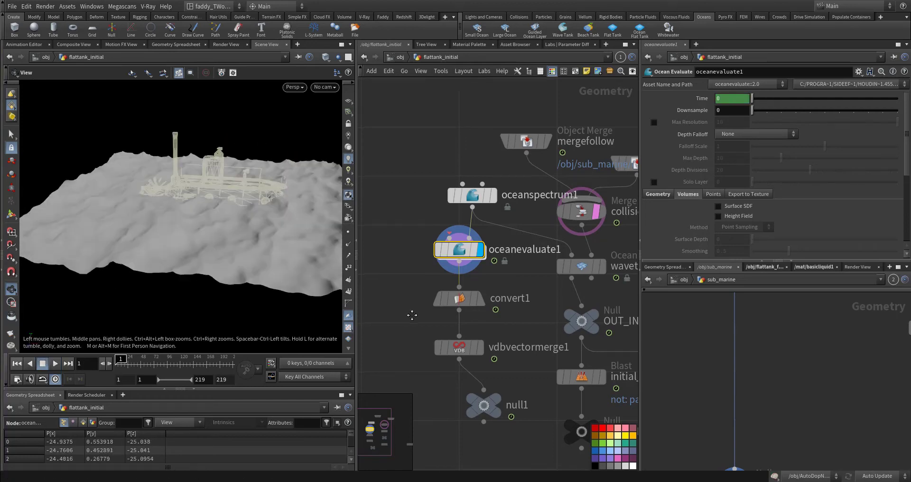
# Review oceanevaluate1's Volumes settings, including the Velocity volume's size, center and uniform sampling
pyautogui.moveTo(455, 284); pyautogui.dragTo(445, 237, button='middle')
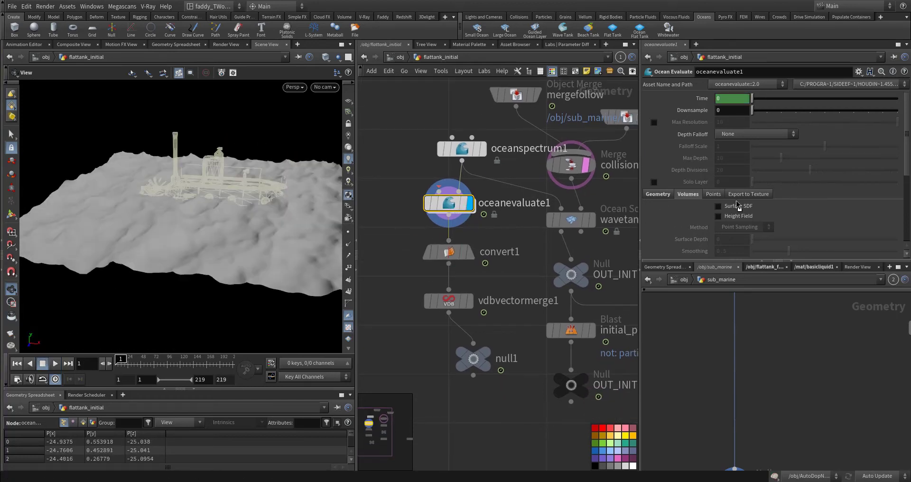
pyautogui.scroll(-3, 691, 221)
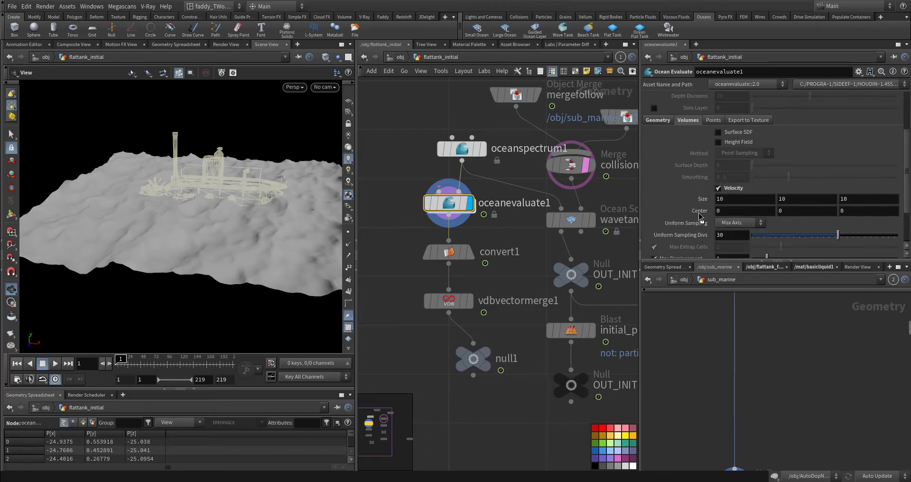
pyautogui.scroll(1, 719, 195)
pyautogui.scroll(4, 465, 204)
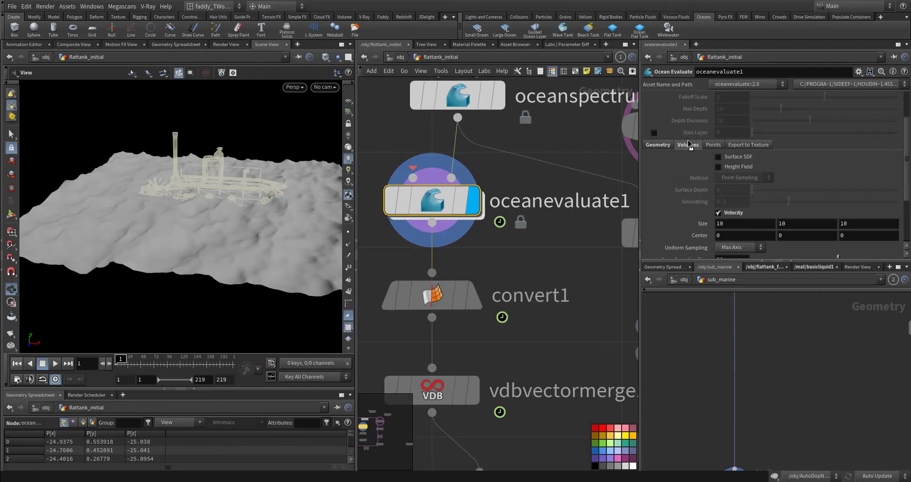
pyautogui.scroll(-3, 705, 202)
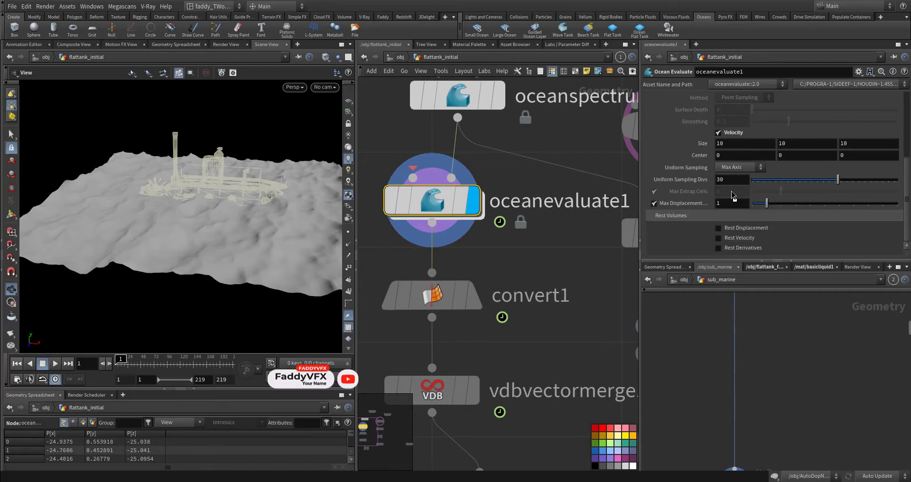
pyautogui.scroll(1, 699, 199)
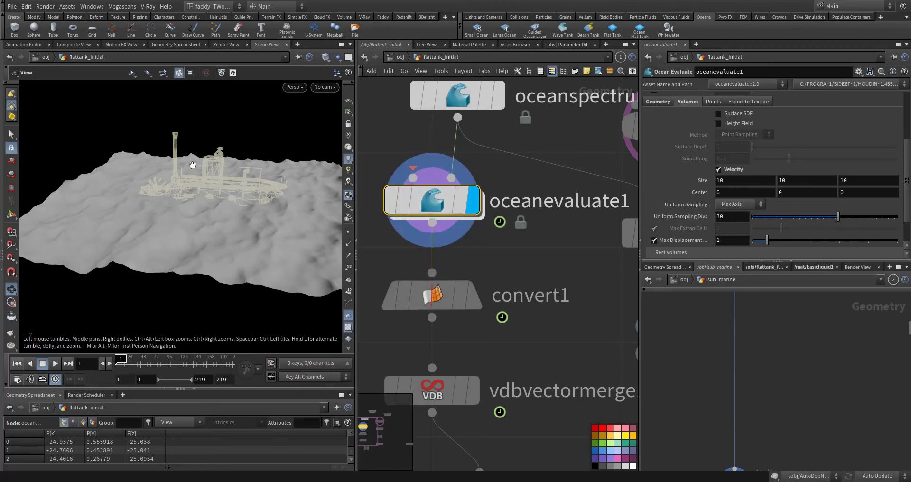
# Display convert1 and examine its VDB conversion settings and velocity volumes in the node information
pyautogui.moveTo(537, 159); pyautogui.dragTo(393, 175, button='middle')
pyautogui.moveTo(414, 290); pyautogui.dragTo(582, 176, button='middle')
pyautogui.click(494, 204)
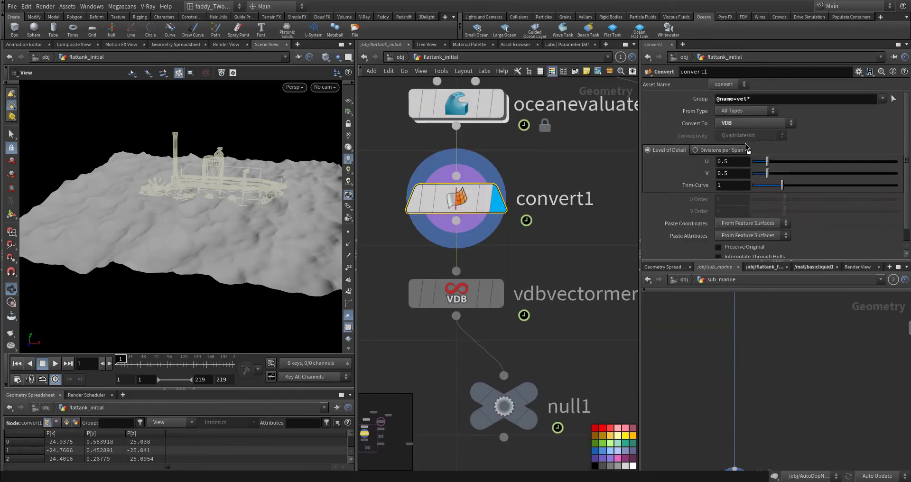
pyautogui.middleClick(466, 200)
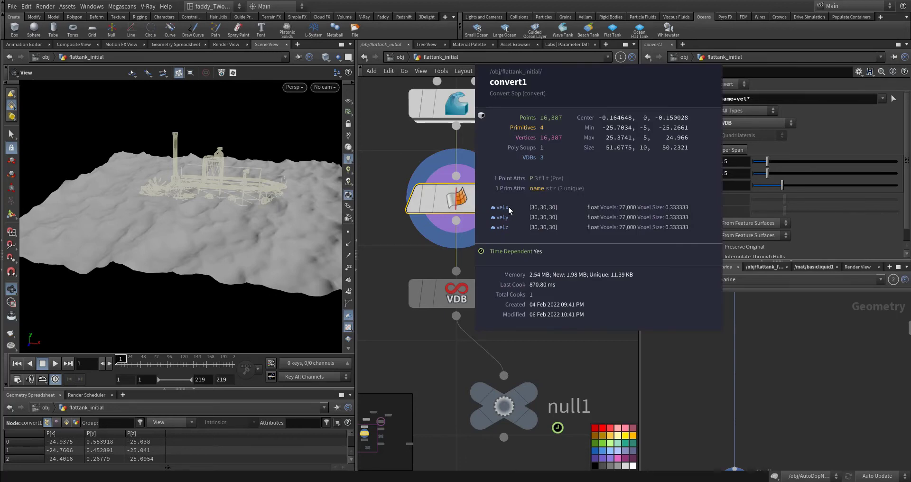
# Display vdbvectormerge1, examine its merged velocity VDB in the node information, and select null1 below it
pyautogui.moveTo(521, 278); pyautogui.dragTo(498, 214, button='middle')
pyautogui.click(476, 231)
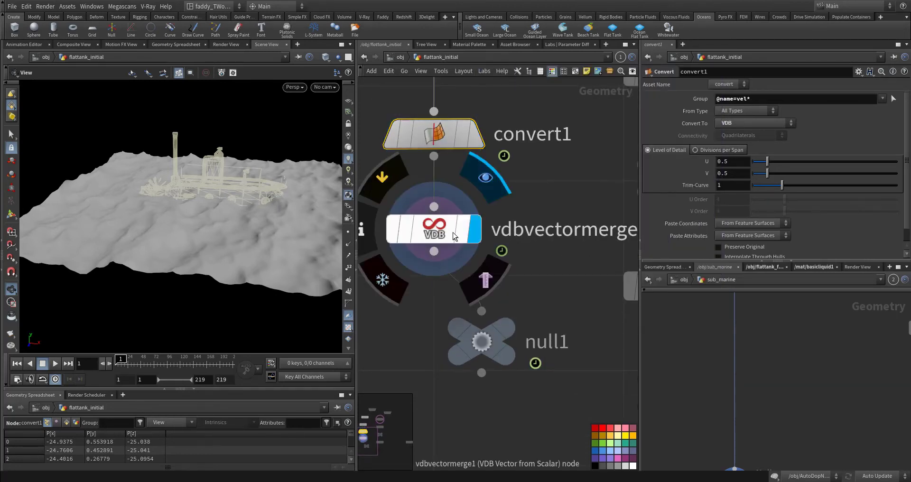
pyautogui.click(453, 235)
pyautogui.middleClick(441, 231)
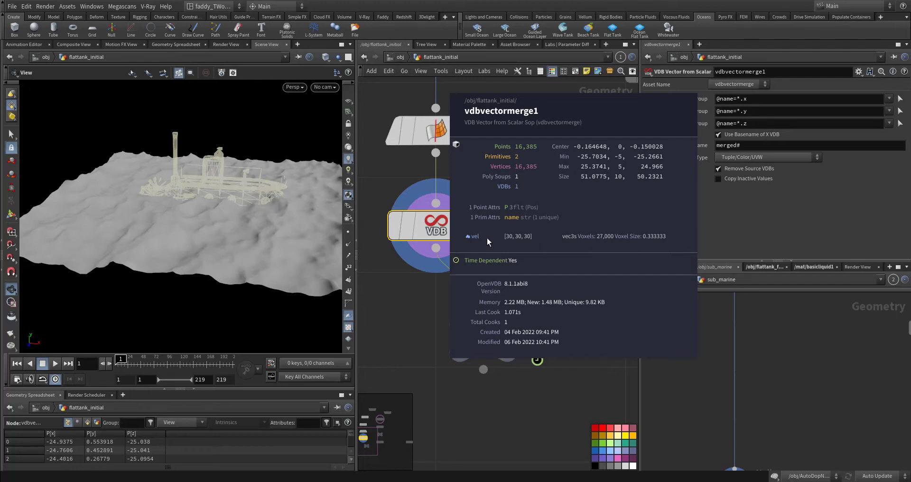
pyautogui.moveTo(435, 298); pyautogui.dragTo(437, 239, button='middle')
pyautogui.click(491, 283)
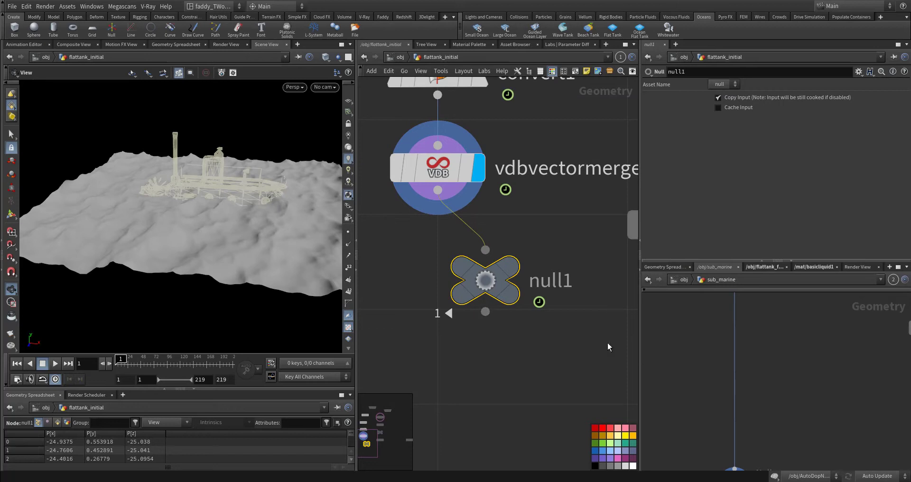
# Leave flattank_initial for the object level, open AutoDopNetwork, and view the whole tank simulation
pyautogui.moveTo(409, 249); pyautogui.dragTo(445, 309, button='middle')
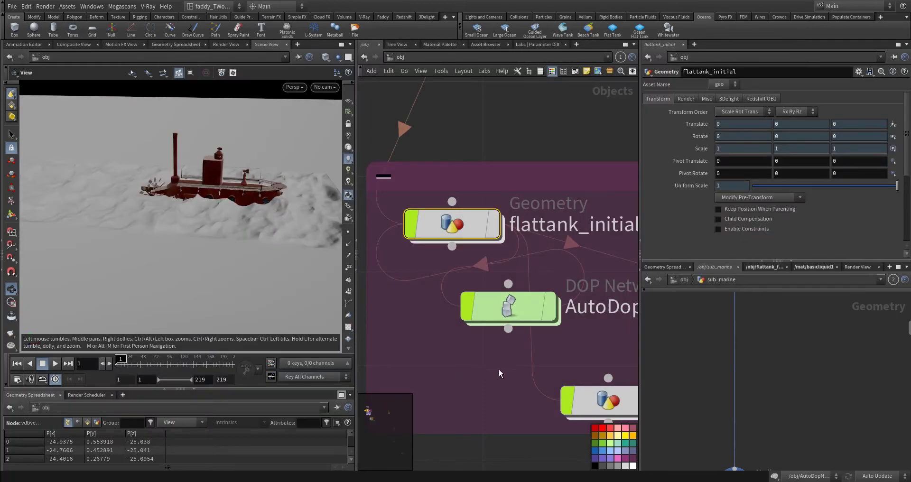
pyautogui.scroll(-4, 499, 369)
pyautogui.doubleClick(451, 288)
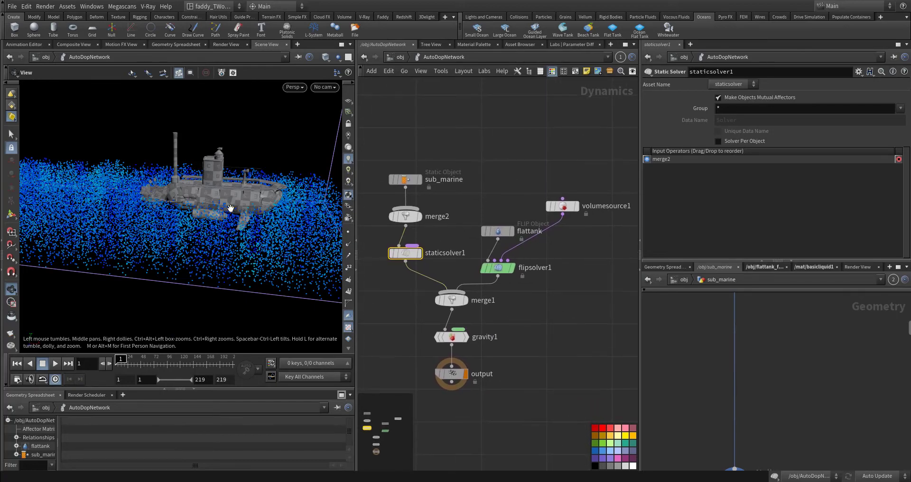
pyautogui.scroll(-5, 231, 209)
pyautogui.moveTo(200, 216); pyautogui.dragTo(189, 247)
# Select merge2 between sub_marine and staticsolver1 to review its affector relationship settings
pyautogui.scroll(5, 254, 222)
pyautogui.moveTo(454, 187); pyautogui.dragTo(391, 202)
pyautogui.click(429, 215)
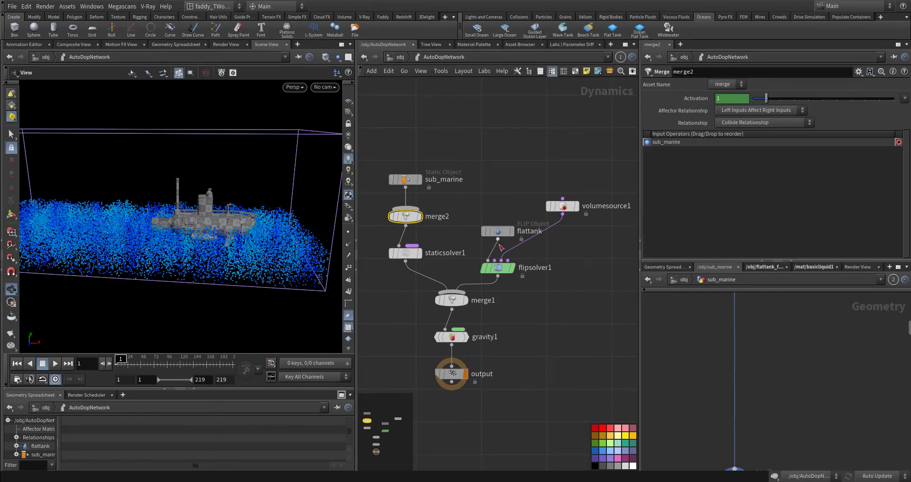
# Select the flattank FLIP object above flipsolver1 to review its particle and collision separation properties
pyautogui.scroll(3, 546, 247)
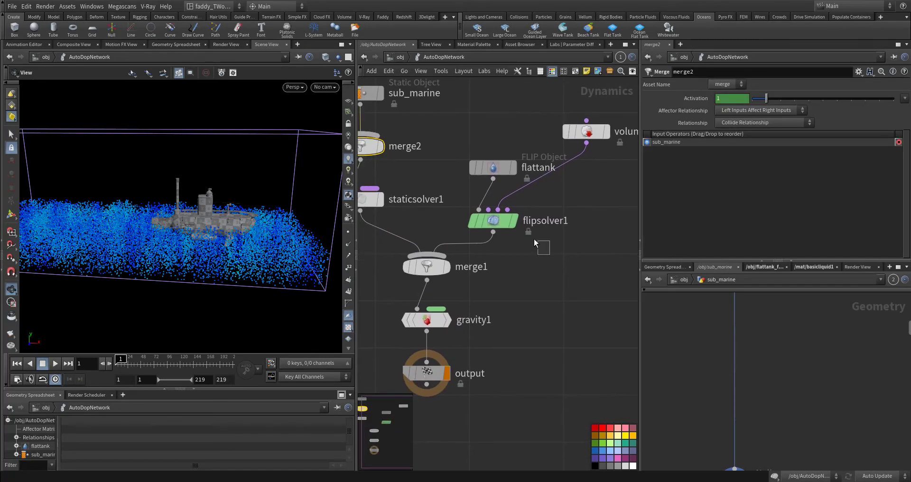
pyautogui.moveTo(452, 133); pyautogui.dragTo(522, 191)
pyautogui.scroll(4, 503, 194)
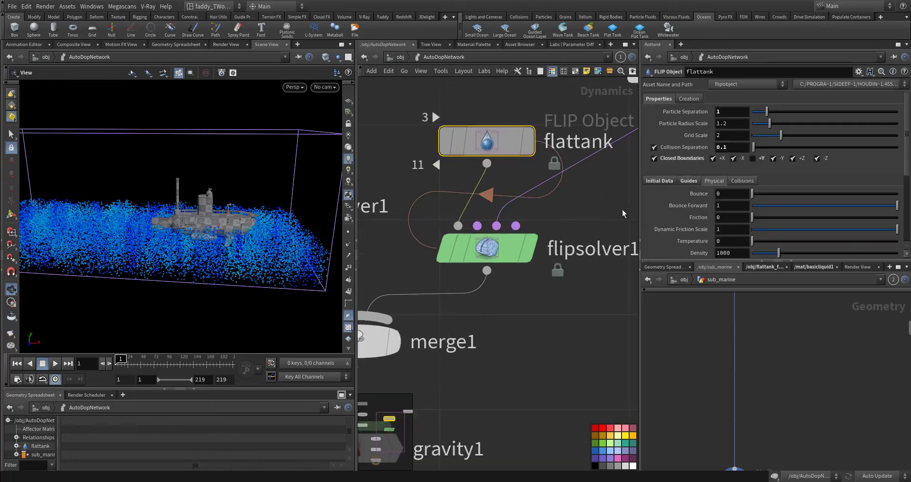
# Review flattank's initial data, choosing Narrow Band as the input type and checking its particle SOP path
pyautogui.click(658, 181)
pyautogui.click(754, 195)
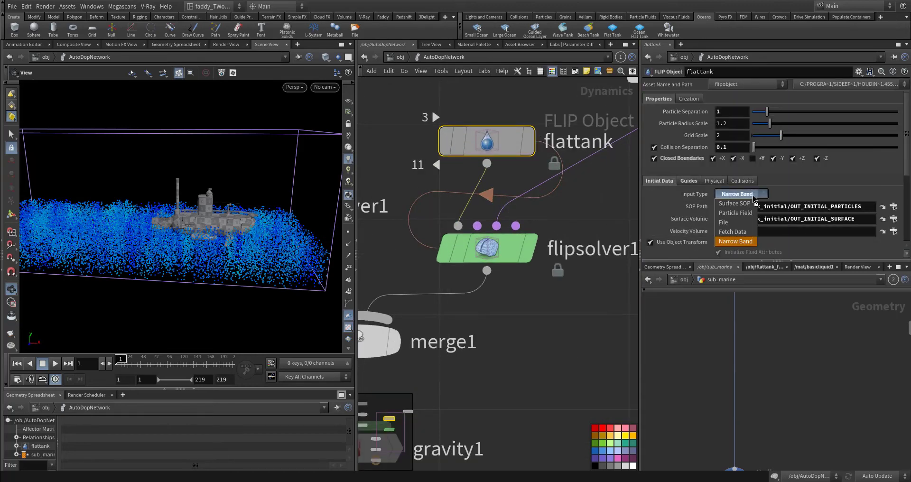
pyautogui.click(737, 242)
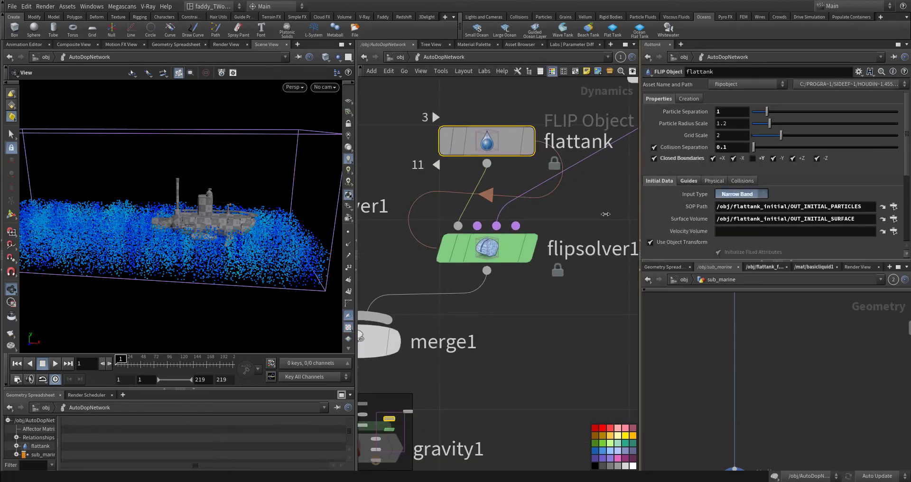
pyautogui.click(733, 207)
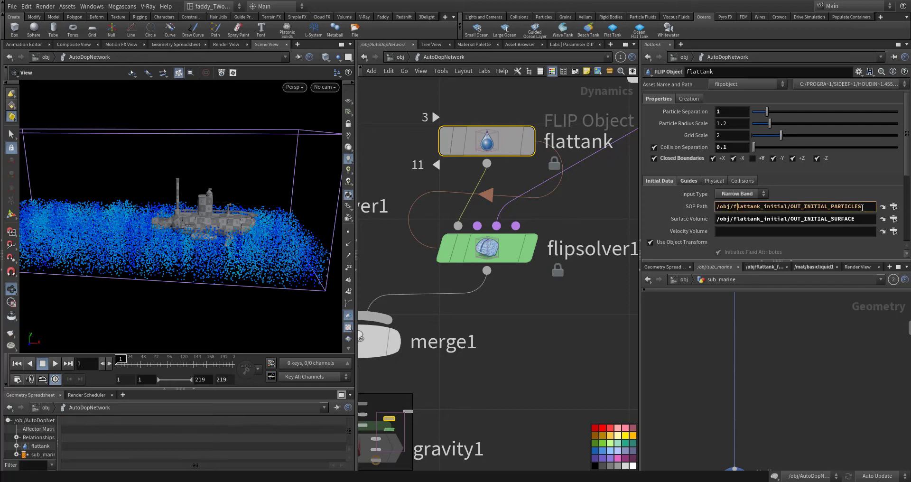
# Show flattank_initial in the second network view, reselect flattank, and compare its source paths with OUT_INITIAL_PARTICLES, OUT_INITIAL_SURFACE and null1
pyautogui.click(719, 279)
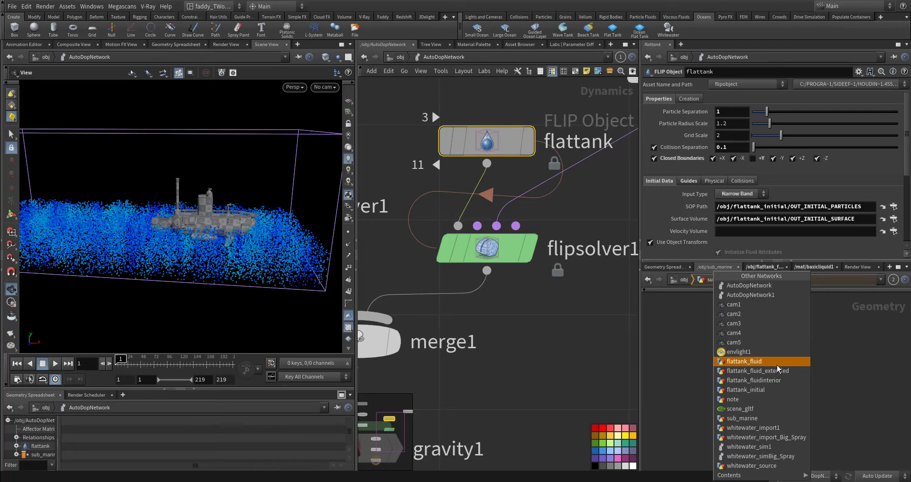
pyautogui.click(780, 388)
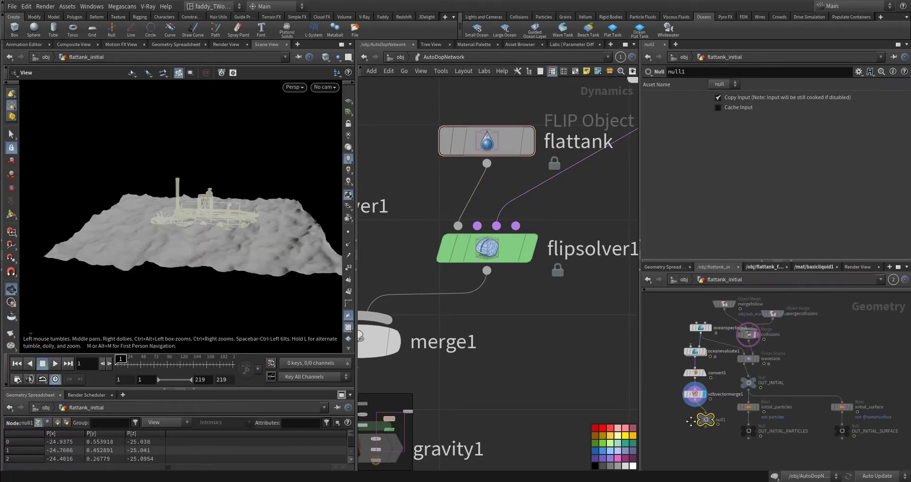
pyautogui.click(470, 141)
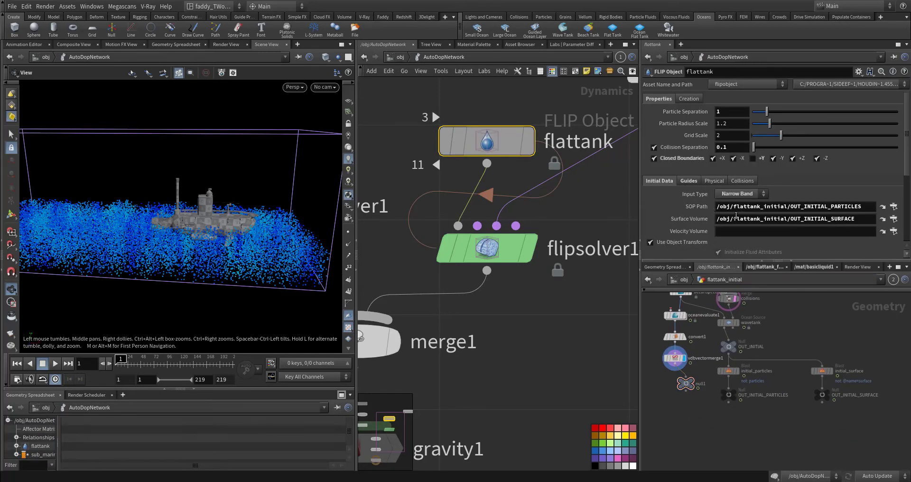
pyautogui.scroll(5, 755, 404)
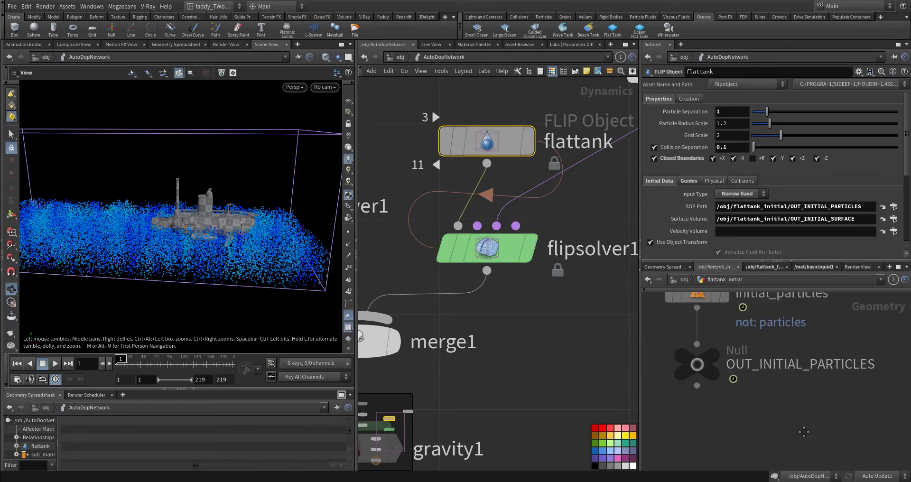
pyautogui.moveTo(803, 432); pyautogui.dragTo(707, 414)
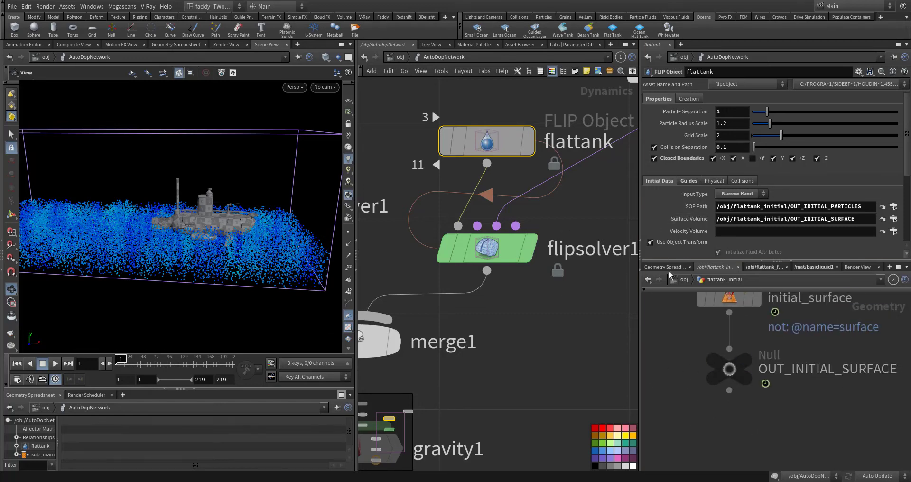
pyautogui.moveTo(697, 384); pyautogui.dragTo(826, 391, button='middle')
pyautogui.moveTo(733, 408); pyautogui.dragTo(898, 381, button='middle')
pyautogui.moveTo(743, 401)
pyautogui.mouseDown(button='middle')
pyautogui.moveTo(858, 417)
pyautogui.moveTo(785, 414)
pyautogui.moveTo(772, 429)
pyautogui.mouseUp(button='middle')
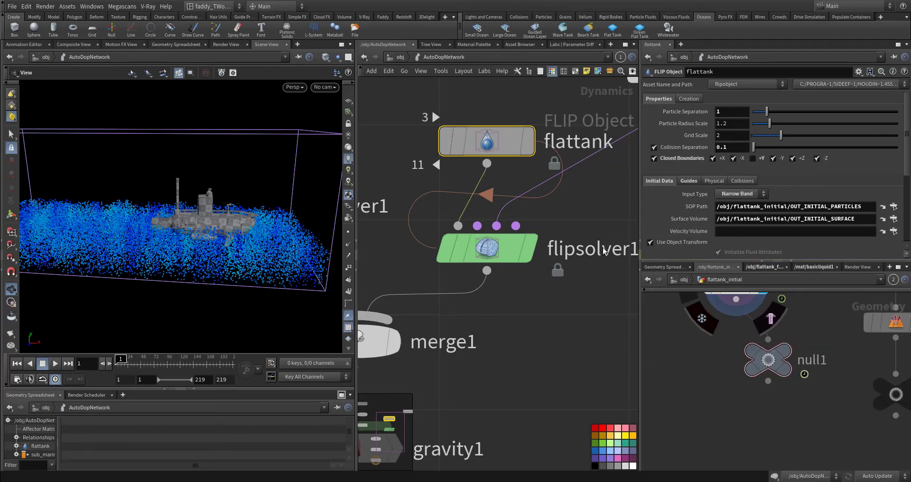
# Select the volumesource1 node feeding flipsolver1 and compare its SOP path with null1 in flattank_initial
pyautogui.moveTo(604, 252); pyautogui.dragTo(446, 405, button='middle')
pyautogui.moveTo(456, 157); pyautogui.dragTo(568, 301)
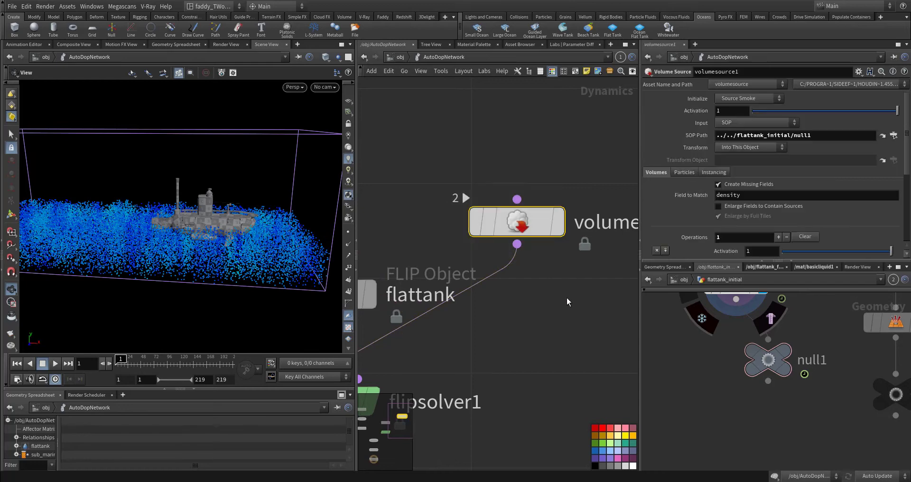
pyautogui.moveTo(568, 302); pyautogui.dragTo(523, 324, button='middle')
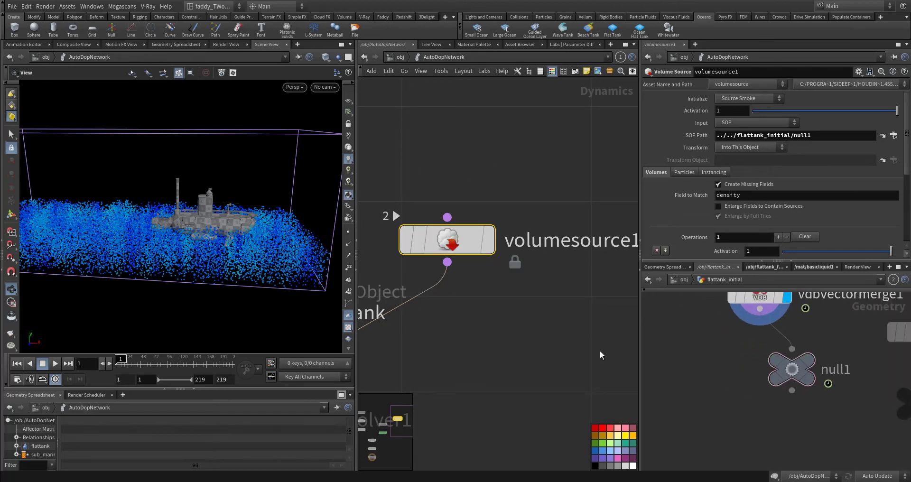
pyautogui.click(783, 356)
pyautogui.click(469, 229)
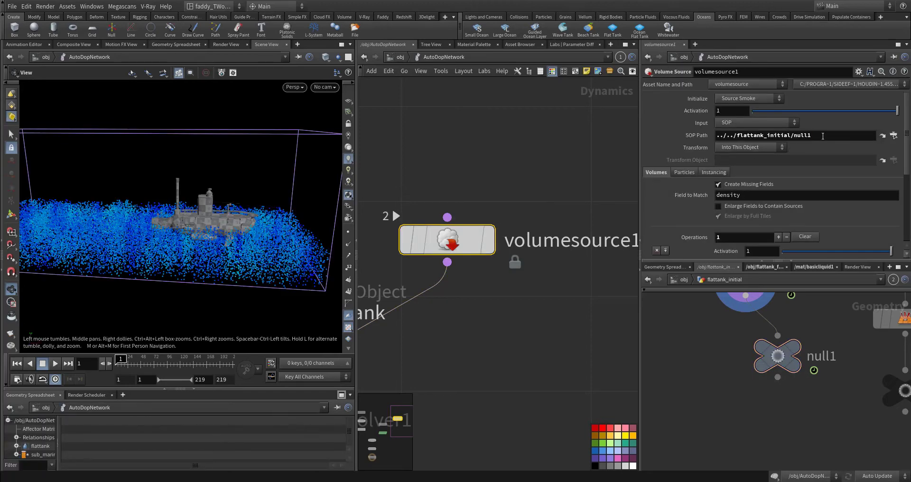
# Review volumesource1's volume operation, including its field rank, source volume and target field
pyautogui.scroll(-3, 716, 208)
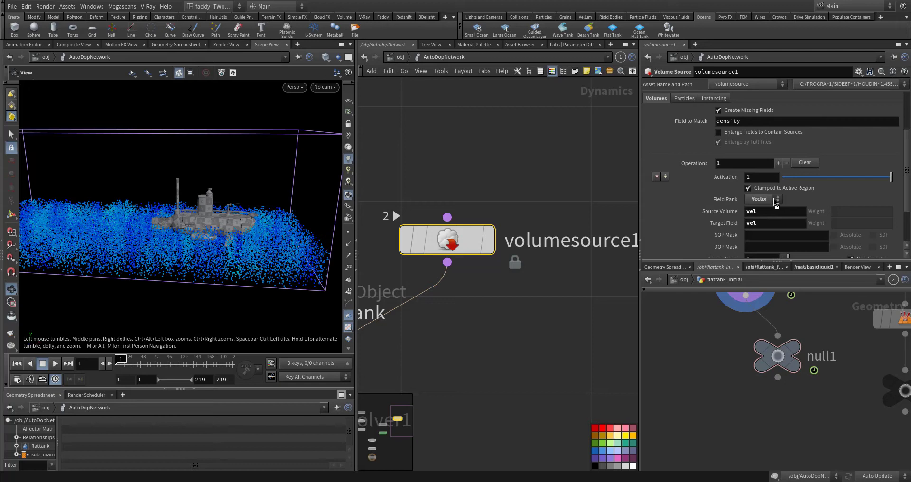
pyautogui.scroll(-2, 773, 194)
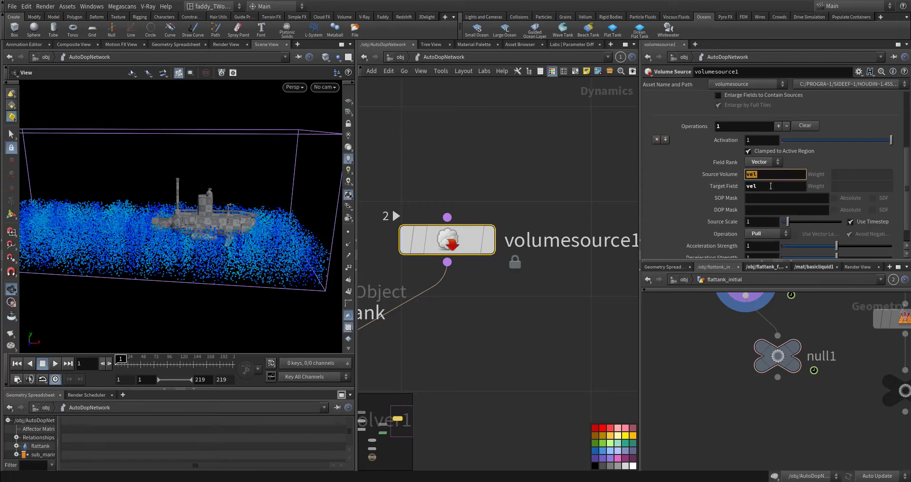
pyautogui.press('Tab')
pyautogui.scroll(-1, 700, 211)
pyautogui.scroll(-1, 700, 212)
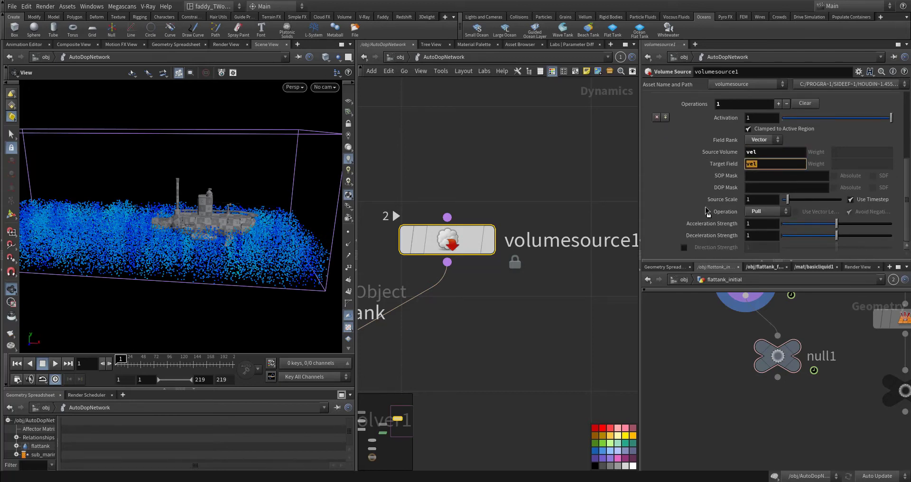
# Set the DOP mask of volumesource1's velocity operation to surface
pyautogui.click(758, 186)
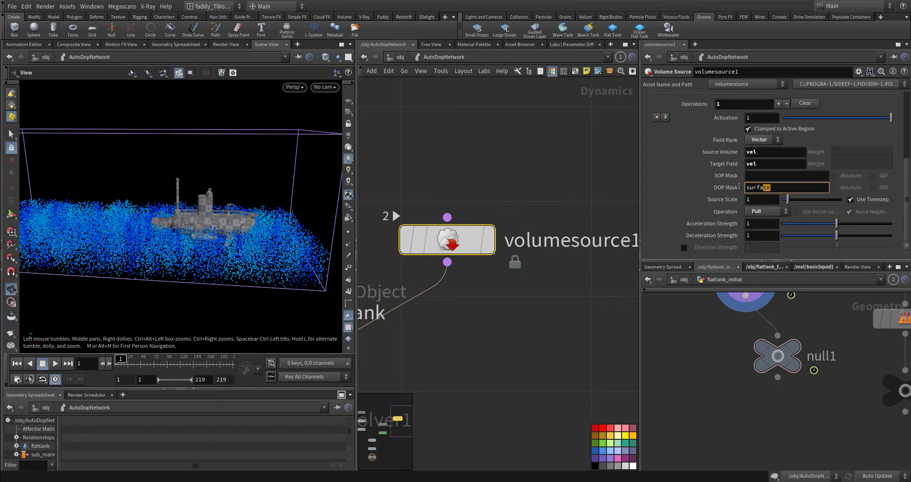
pyautogui.press('Return')
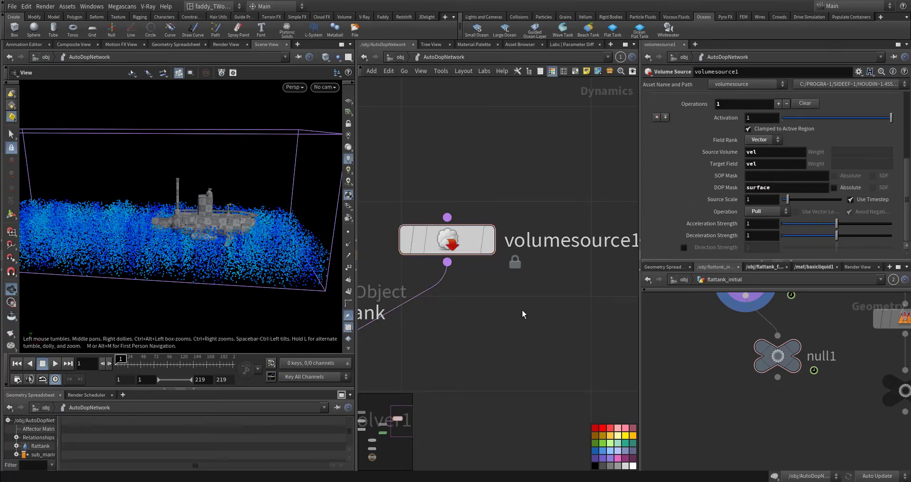
pyautogui.click(767, 216)
pyautogui.click(768, 218)
pyautogui.moveTo(782, 189); pyautogui.dragTo(640, 222)
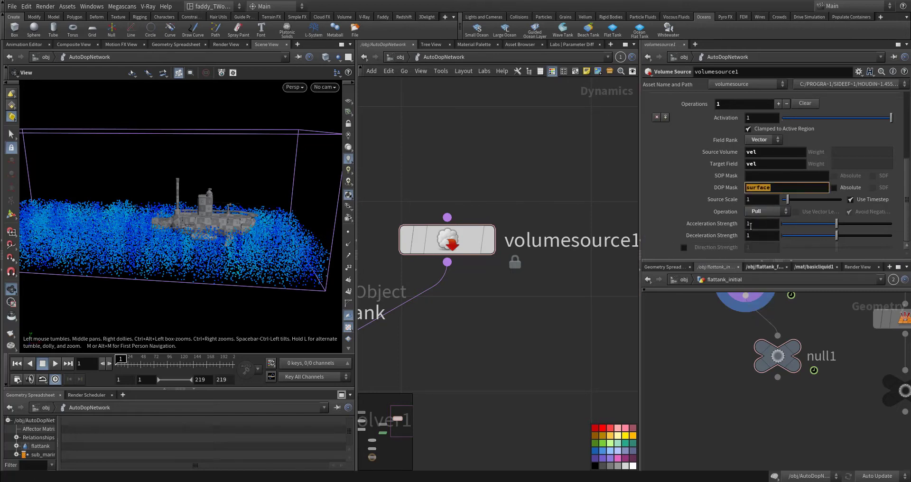
# Select flipsolver1 below the flattank object and review its substep settings
pyautogui.moveTo(504, 324); pyautogui.dragTo(569, 287, button='middle')
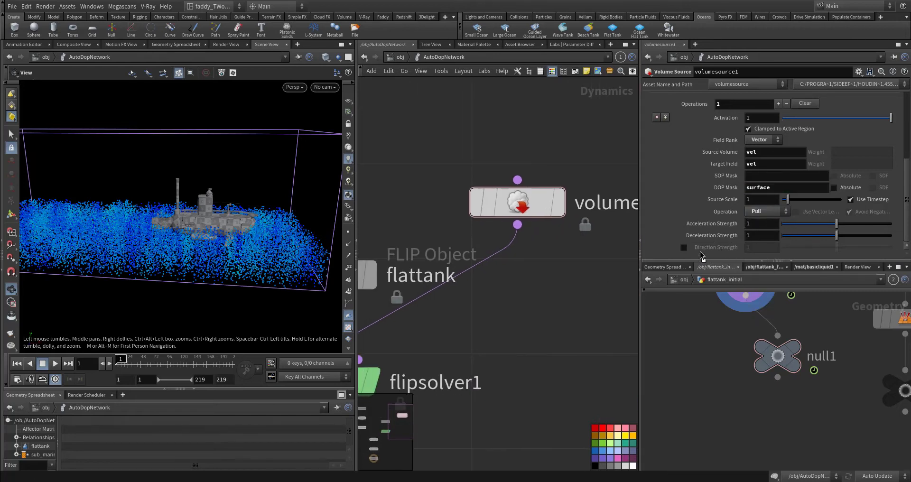
pyautogui.moveTo(474, 346); pyautogui.dragTo(596, 232, button='middle')
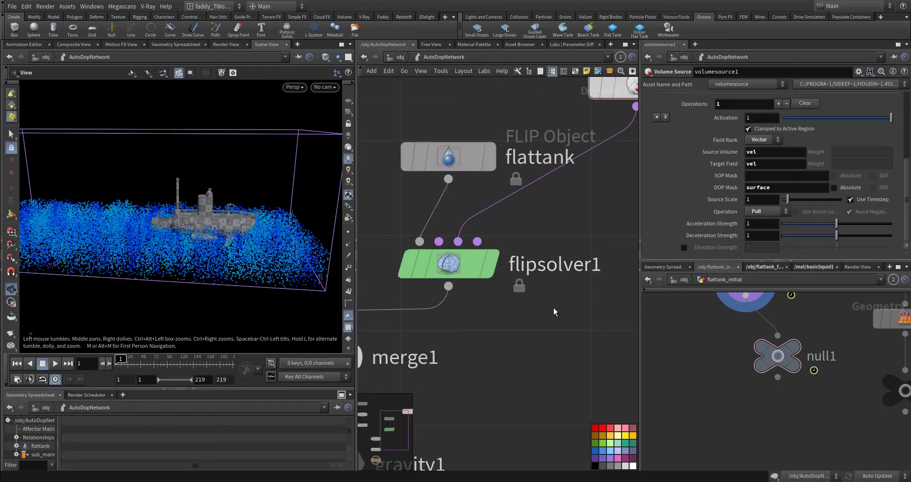
pyautogui.moveTo(540, 336); pyautogui.dragTo(571, 315, button='middle')
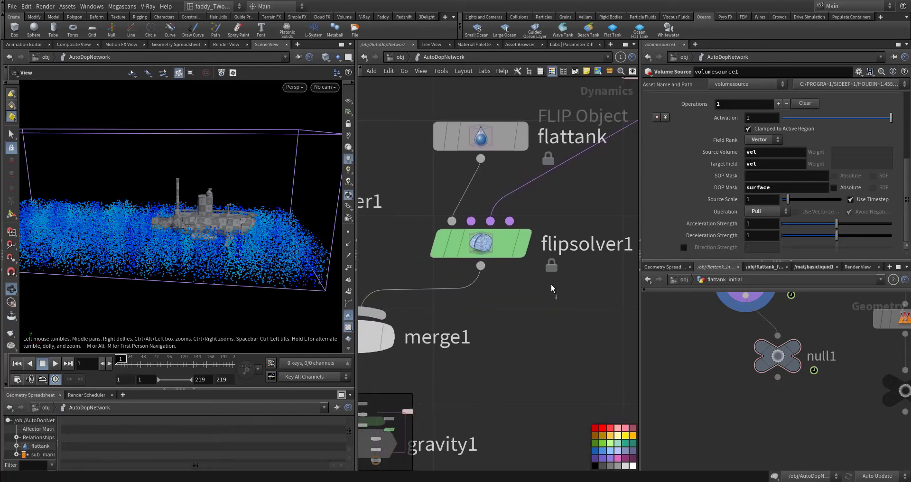
pyautogui.click(515, 249)
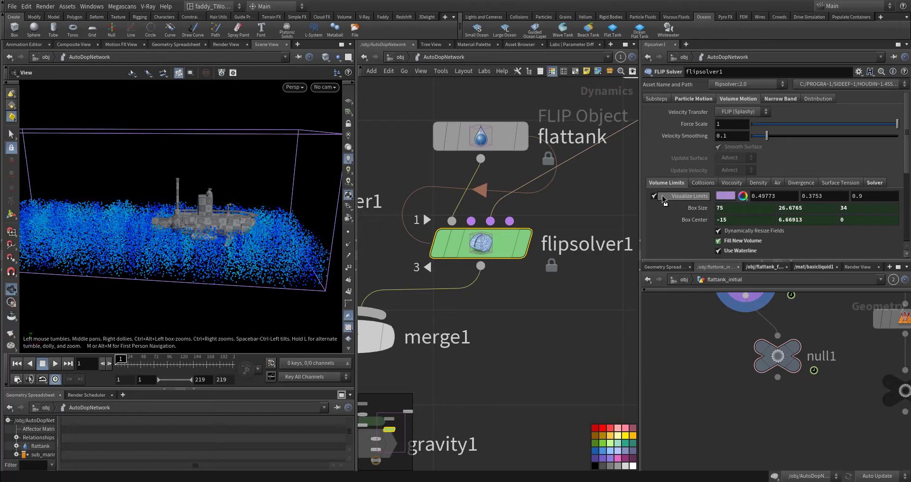
pyautogui.click(657, 101)
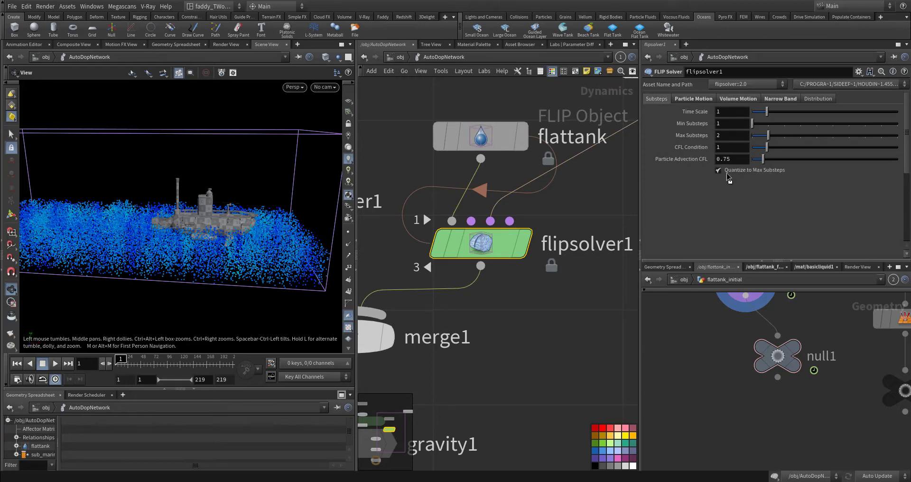
# Review flipsolver1's particle motion settings, covering reseeding, behavior, separation, droplets and vorticity
pyautogui.click(693, 103)
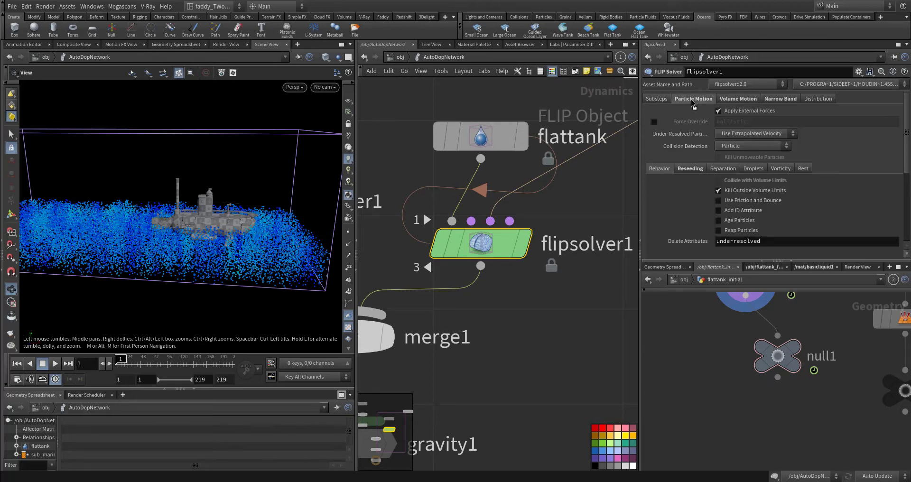
pyautogui.click(688, 167)
pyautogui.scroll(-1, 689, 158)
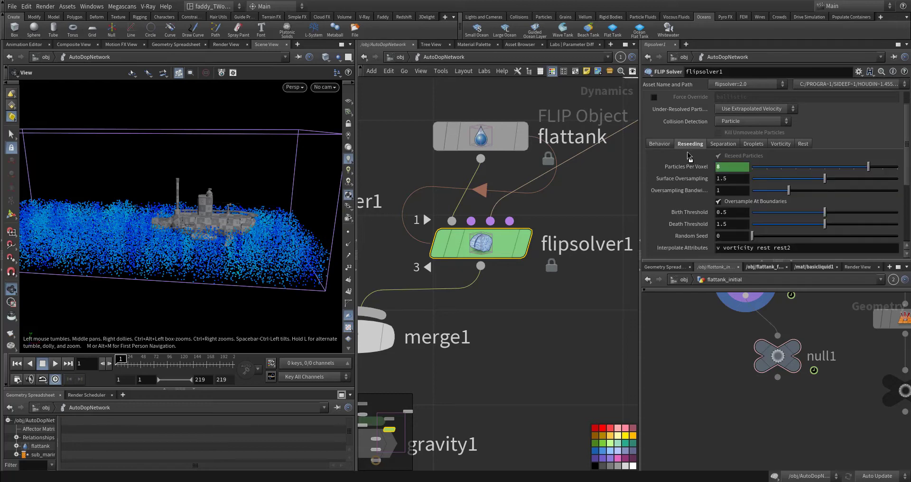
pyautogui.click(660, 145)
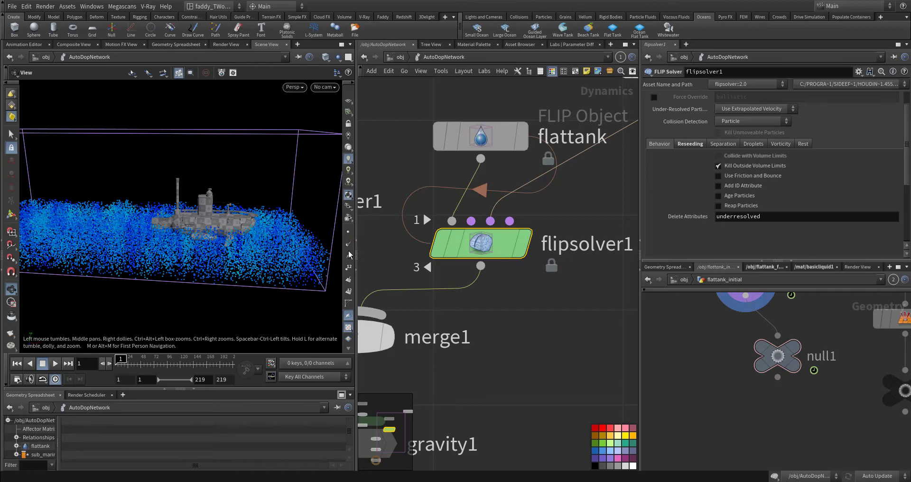
pyautogui.click(710, 147)
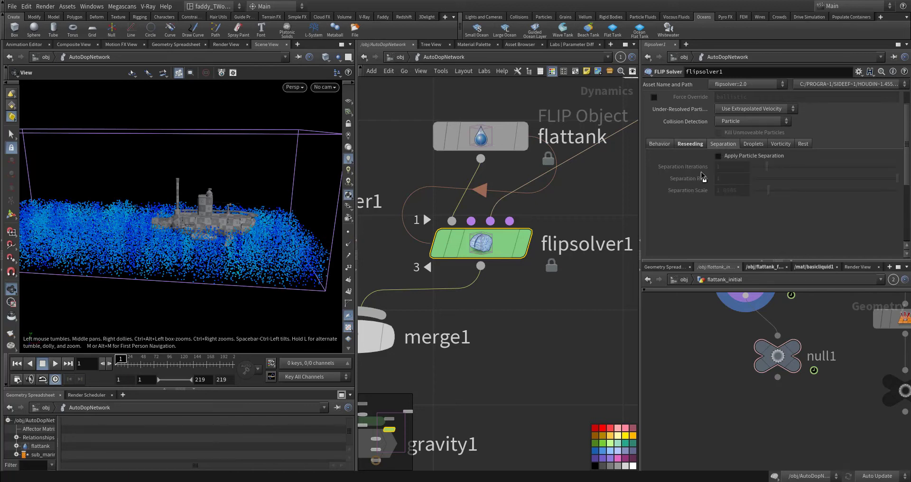
pyautogui.click(752, 145)
pyautogui.click(776, 146)
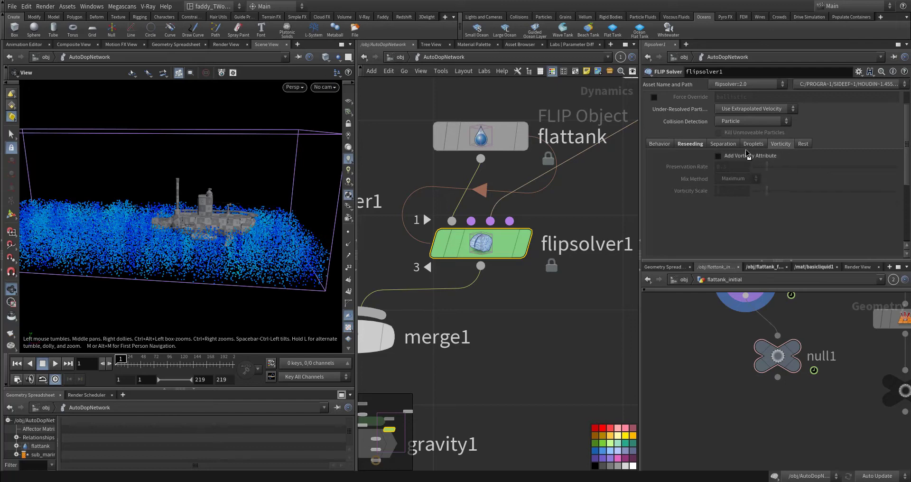
pyautogui.scroll(2, 670, 245)
# Visualize the waterline in flipsolver1's volume limits, inspect it around the tank, and turn its display off
pyautogui.click(738, 98)
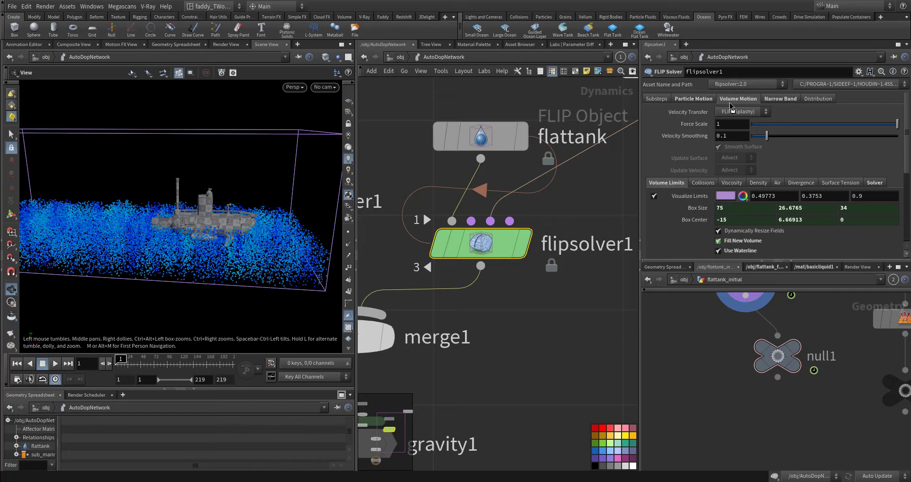
pyautogui.scroll(-4, 671, 195)
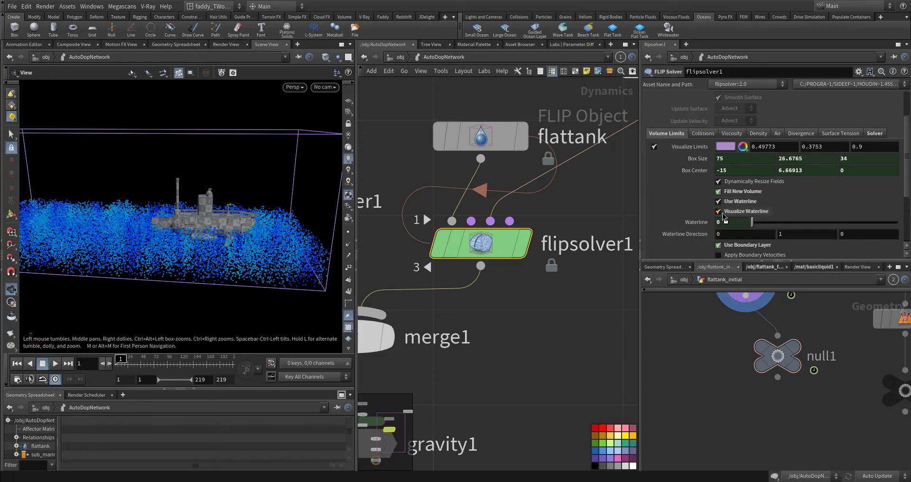
pyautogui.moveTo(248, 242)
pyautogui.mouseDown()
pyautogui.moveTo(242, 229)
pyautogui.moveTo(253, 247)
pyautogui.mouseUp()
pyautogui.moveTo(260, 237); pyautogui.dragTo(217, 223, button='middle')
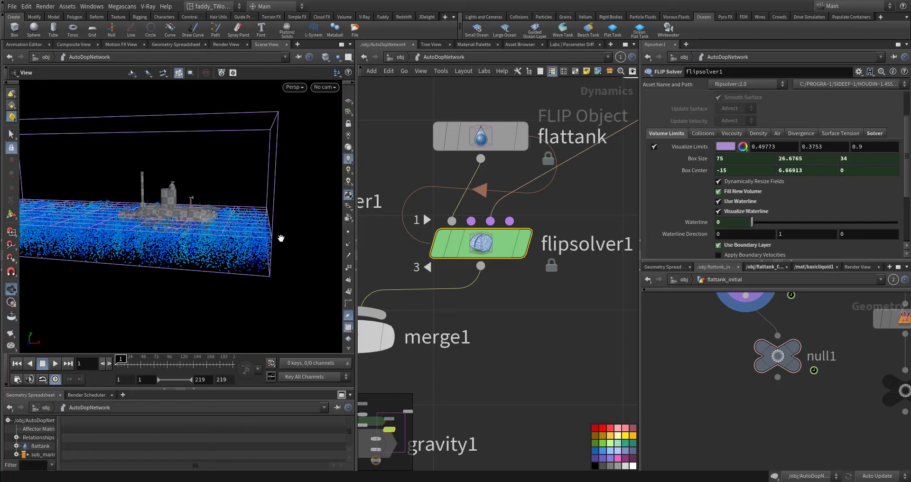
pyautogui.moveTo(277, 242); pyautogui.dragTo(258, 243)
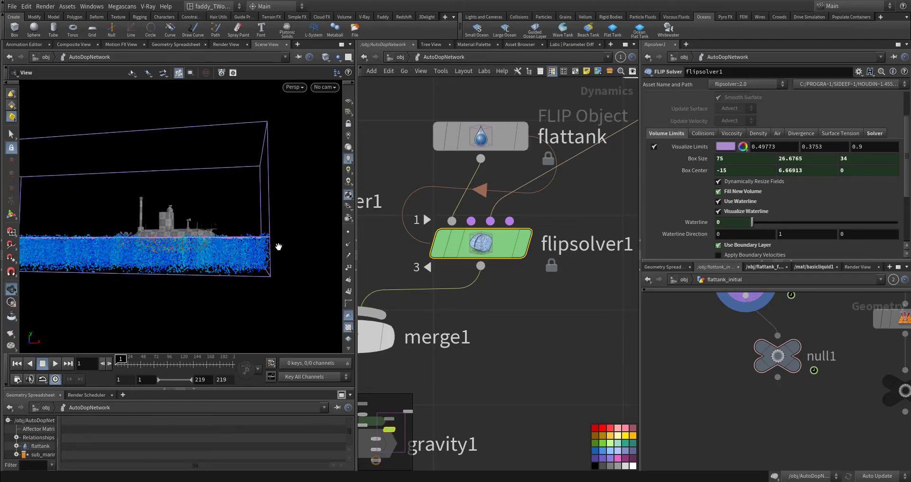
pyautogui.click(718, 211)
# Review flipsolver1's boundary layer and padding settings, and inspect the edges of the tank's volume limits up close
pyautogui.scroll(-3, 686, 247)
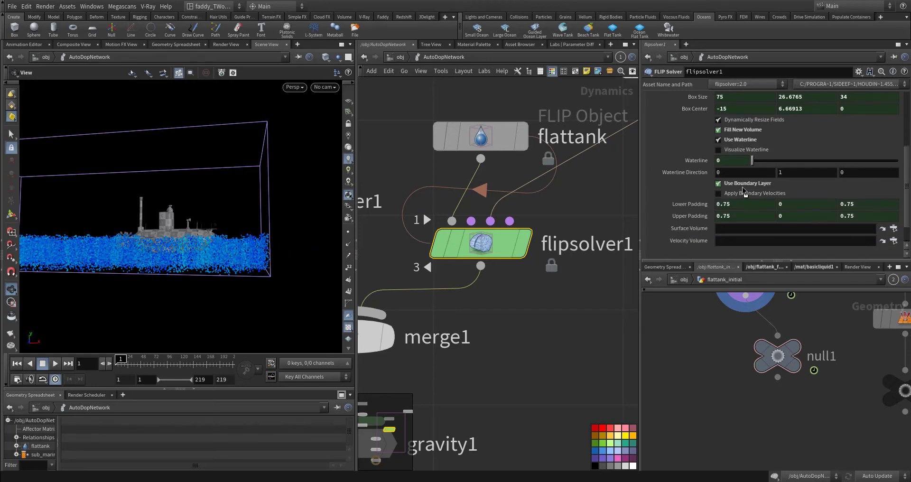
pyautogui.moveTo(223, 223); pyautogui.dragTo(123, 262)
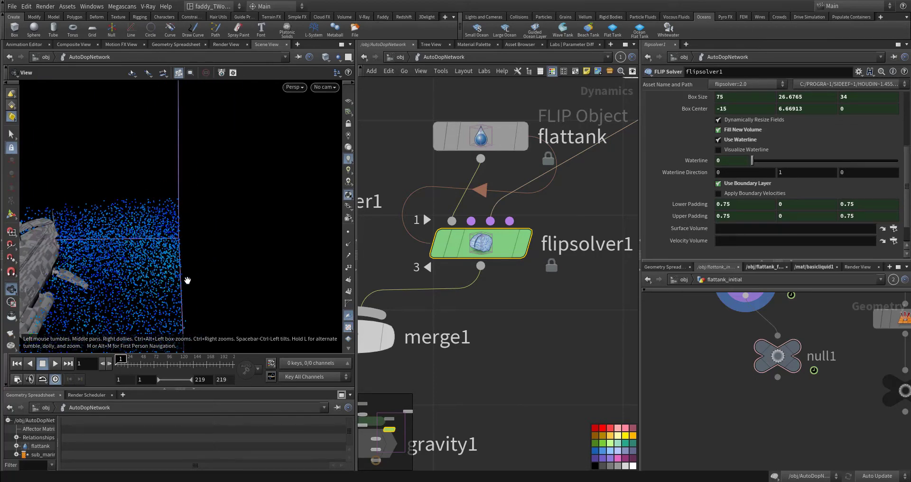
pyautogui.moveTo(186, 293); pyautogui.dragTo(122, 176)
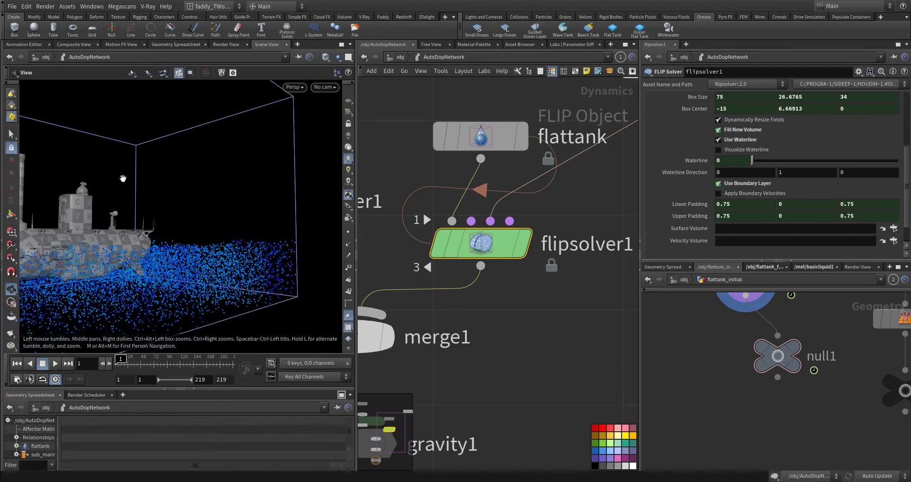
# Inspect the tank's boundary edges around the submarine, play the first few simulation frames, and return to frame 1
pyautogui.moveTo(197, 277); pyautogui.dragTo(180, 148)
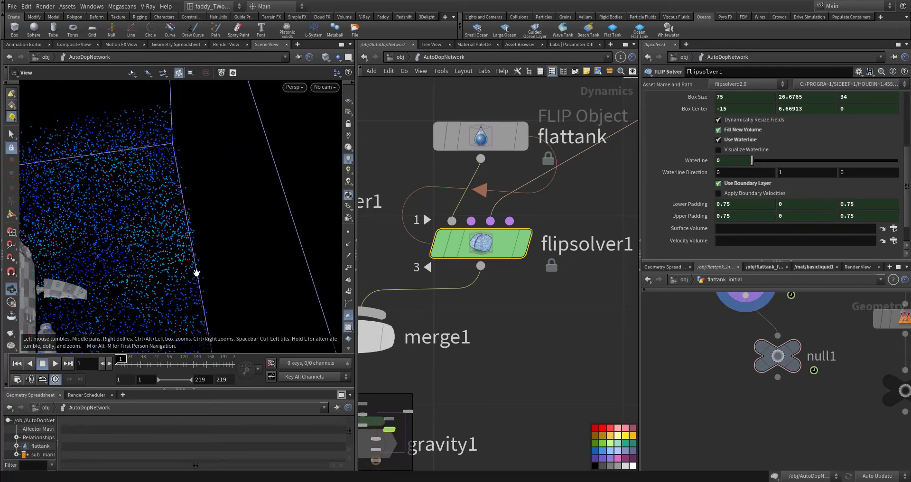
pyautogui.moveTo(197, 272); pyautogui.dragTo(224, 218)
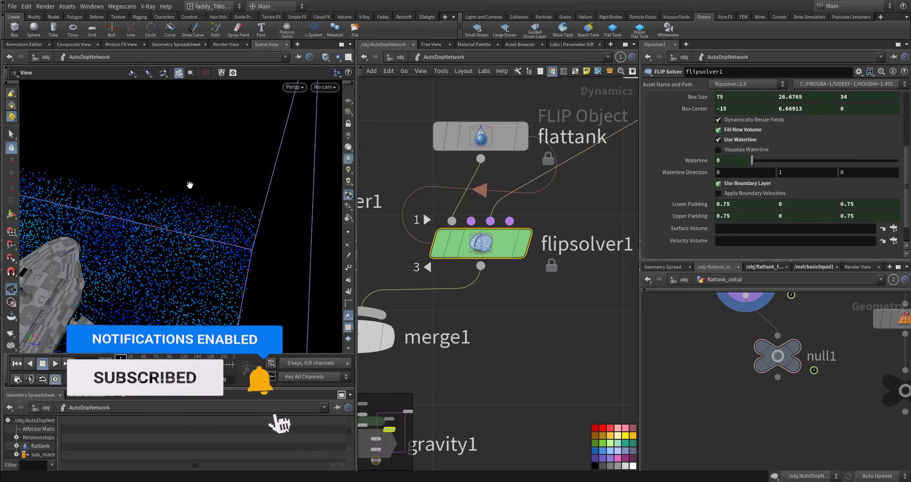
pyautogui.moveTo(245, 210); pyautogui.dragTo(269, 236)
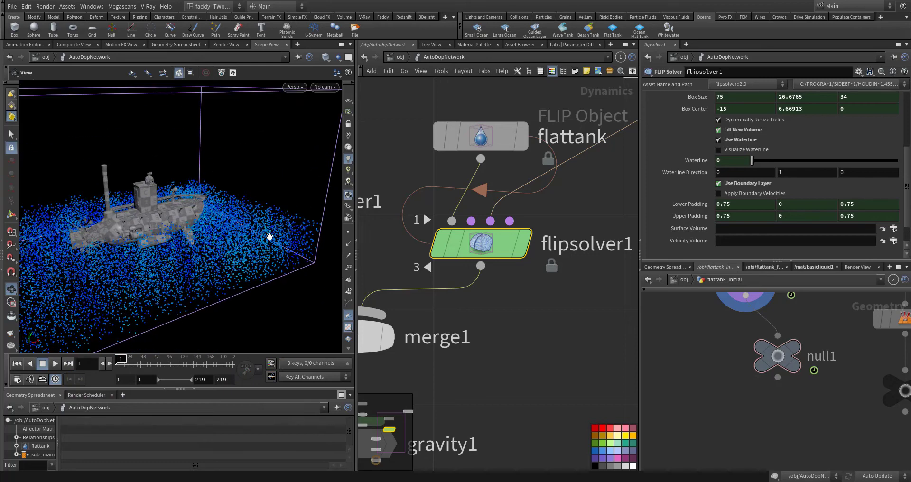
pyautogui.moveTo(203, 273); pyautogui.dragTo(169, 257)
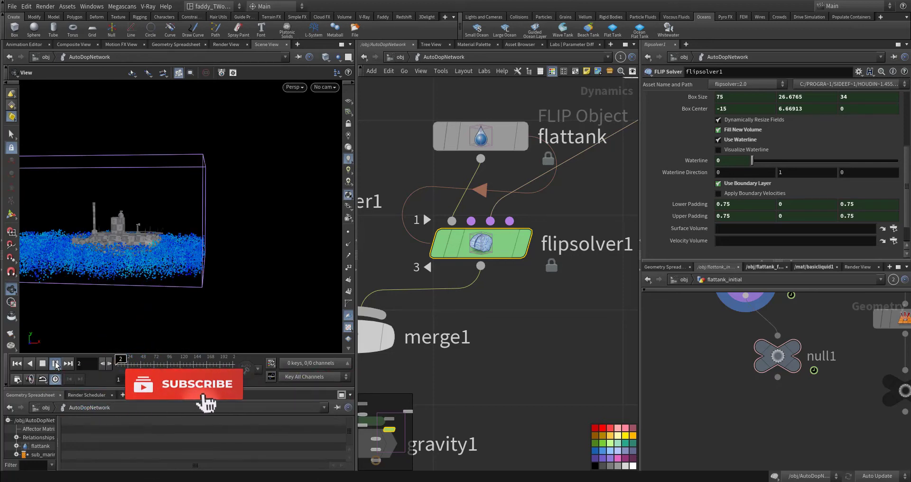
pyautogui.click(56, 363)
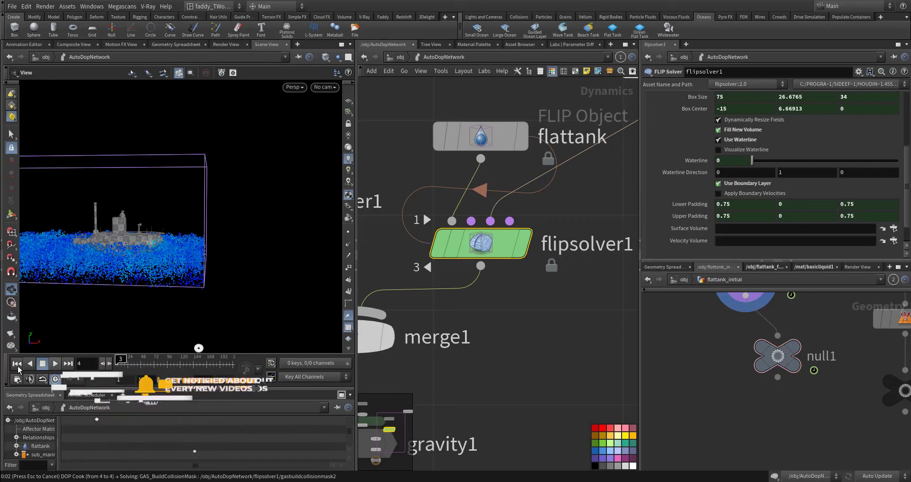
pyautogui.click(18, 367)
# Review the merge1, gravity1 and output nodes at the end of AutoDopNetwork, and return to the object level
pyautogui.scroll(-2, 507, 350)
pyautogui.moveTo(612, 310); pyautogui.dragTo(604, 197, button='middle')
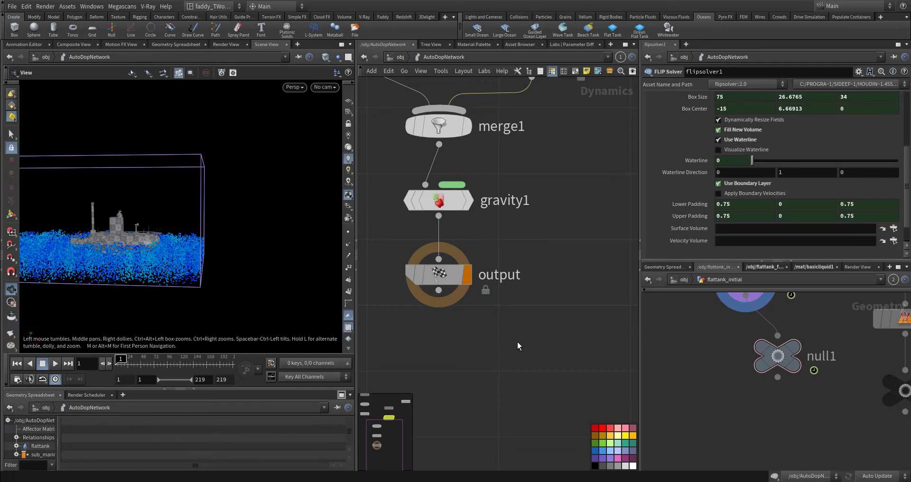
pyautogui.hotkey('alt', 'Tab')
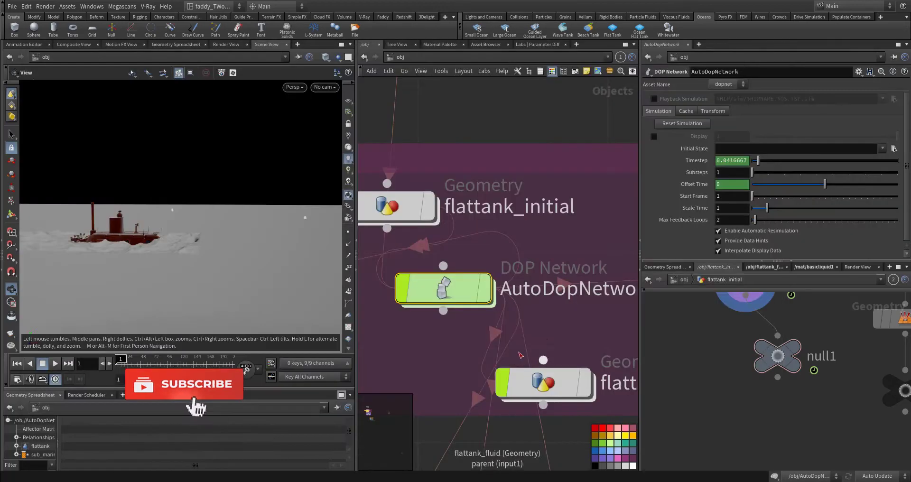
# Locate the flattank_fluid geometry object beside AutoDopNetwork and go inside its network
pyautogui.moveTo(591, 320); pyautogui.dragTo(401, 244, button='middle')
pyautogui.moveTo(454, 274); pyautogui.dragTo(486, 293, button='middle')
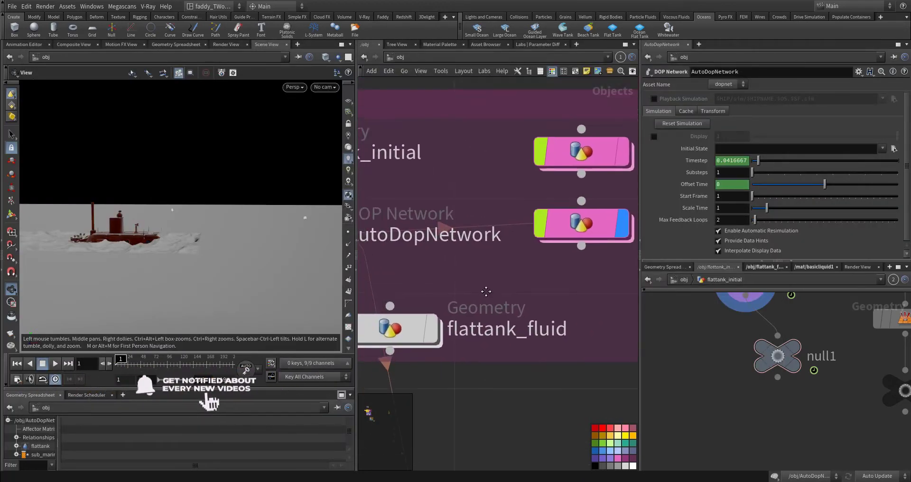
pyautogui.scroll(-1, 486, 292)
pyautogui.moveTo(437, 329)
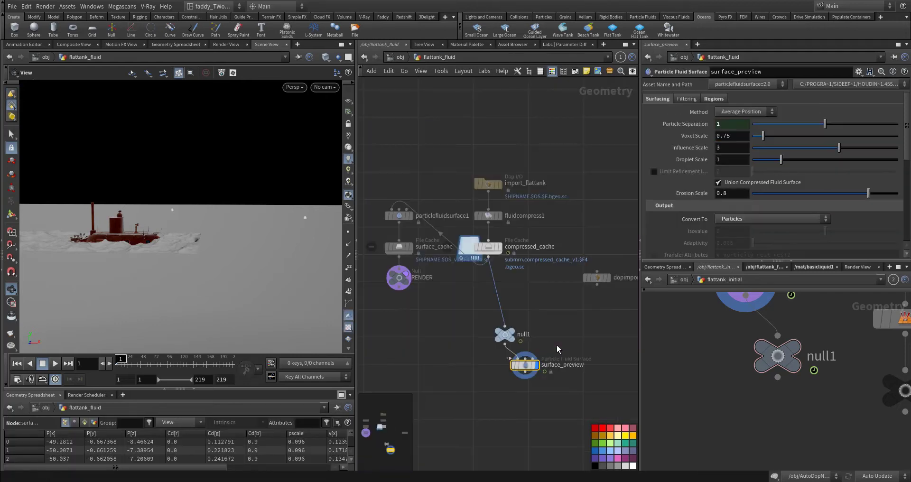
# Review the import_flattank and fluidcompress1 nodes, and select compressed_cache to show its file cache settings
pyautogui.moveTo(554, 333); pyautogui.dragTo(538, 401, button='middle')
pyautogui.scroll(3, 518, 357)
pyautogui.moveTo(518, 355); pyautogui.dragTo(548, 403, button='middle')
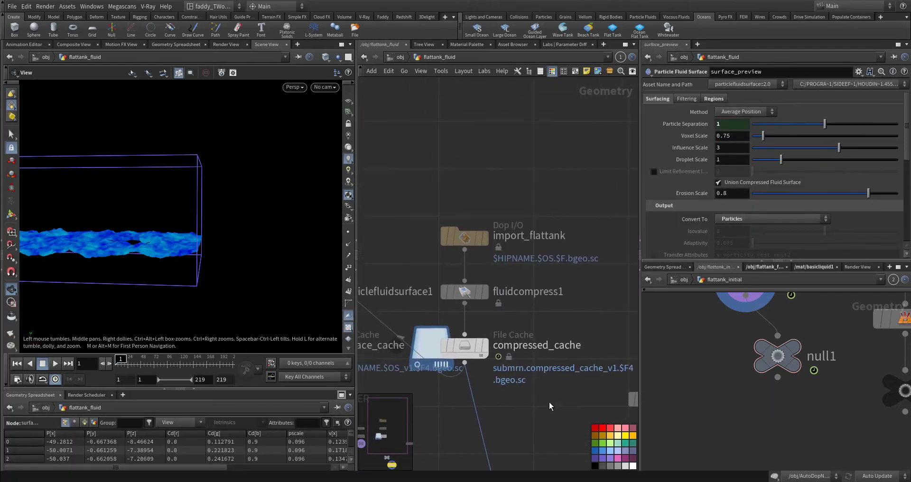
pyautogui.scroll(2, 549, 333)
pyautogui.moveTo(554, 336); pyautogui.dragTo(549, 385, button='middle')
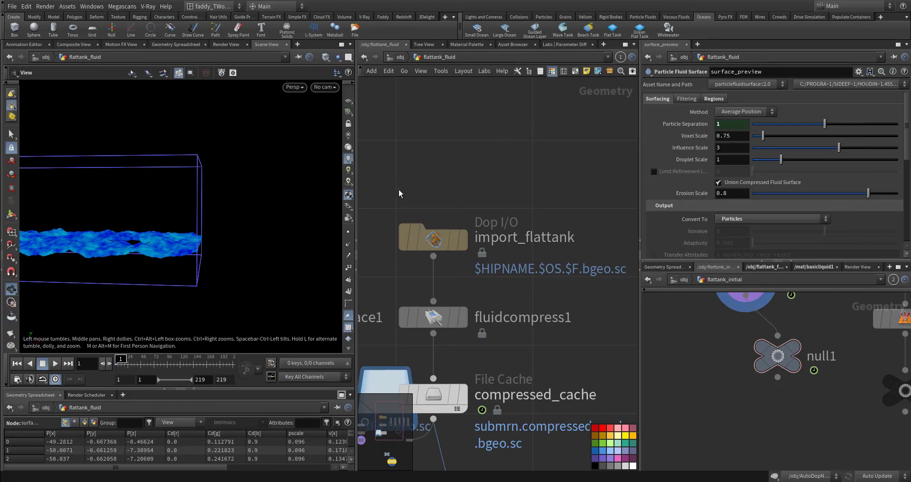
pyautogui.scroll(3, 447, 244)
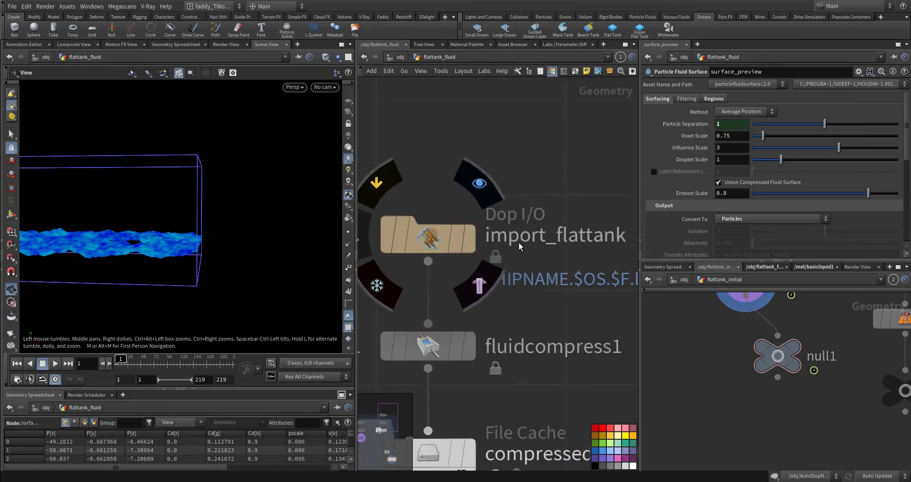
pyautogui.moveTo(525, 382); pyautogui.dragTo(559, 279, button='middle')
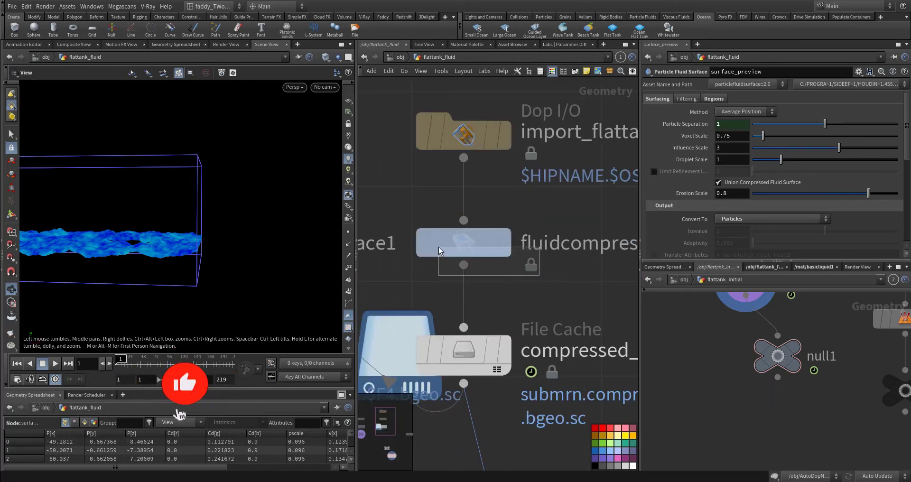
pyautogui.moveTo(582, 313); pyautogui.dragTo(522, 221, button='middle')
pyautogui.click(403, 260)
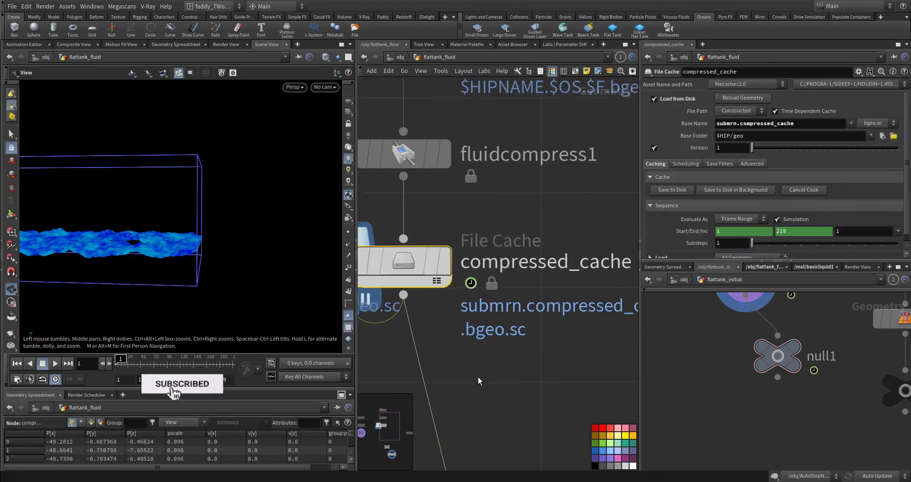
# Select surface_preview below null1 and inspect the fluid surface at frame 1, including the submarine-shaped gap
pyautogui.moveTo(497, 427); pyautogui.dragTo(467, 225, button='middle')
pyautogui.scroll(-3, 515, 295)
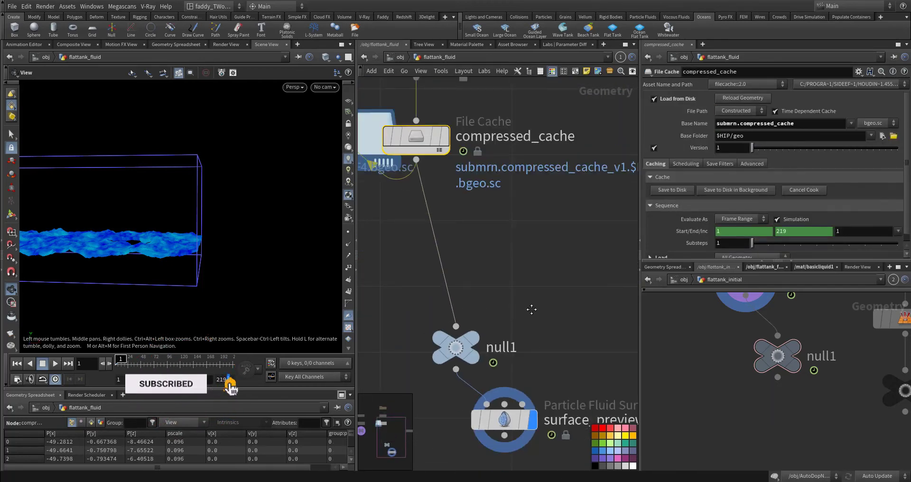
pyautogui.moveTo(531, 309); pyautogui.dragTo(504, 212, button='middle')
pyautogui.click(467, 320)
pyautogui.moveTo(202, 237); pyautogui.dragTo(197, 276)
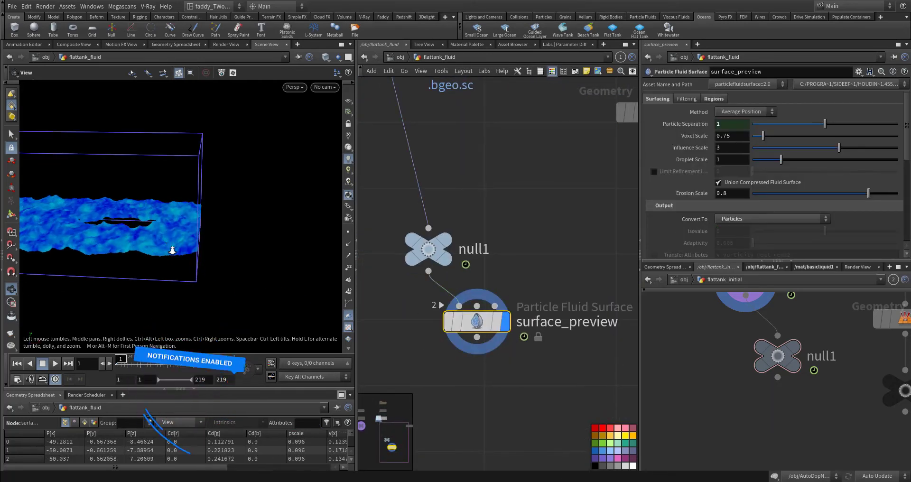
pyautogui.moveTo(171, 250); pyautogui.dragTo(275, 295, button='right')
pyautogui.moveTo(194, 189); pyautogui.dragTo(187, 262)
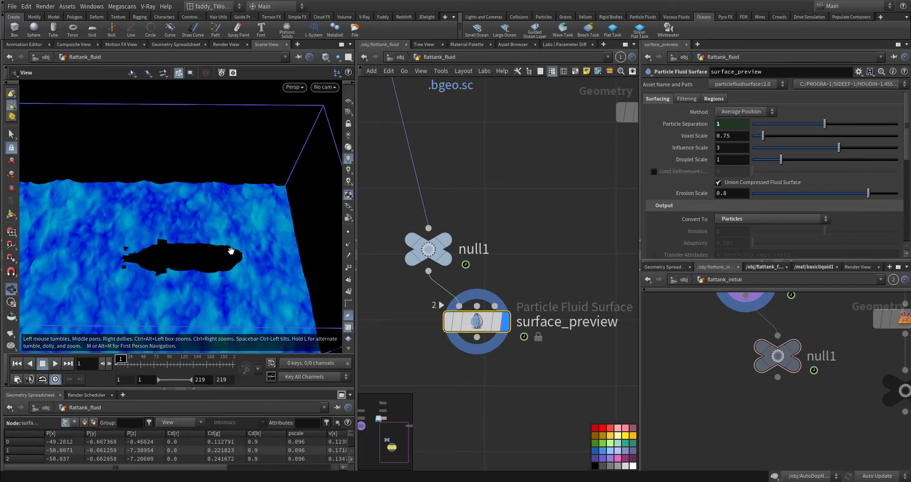
pyautogui.moveTo(190, 281); pyautogui.dragTo(185, 254)
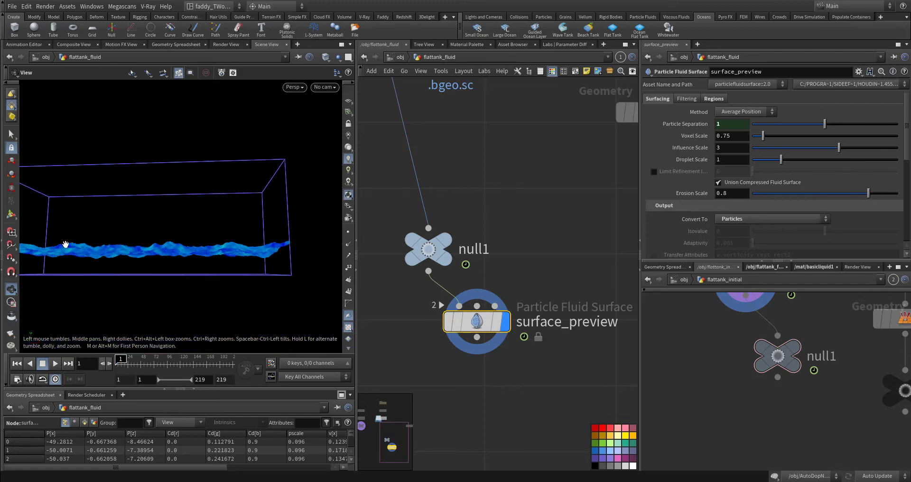
pyautogui.moveTo(87, 256); pyautogui.dragTo(97, 252)
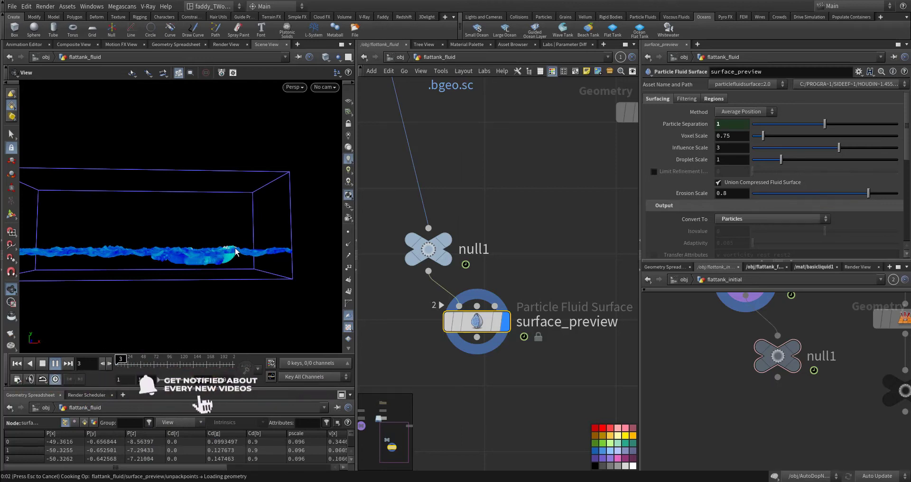
# Play the first few frames of the surface preview, stop, and go to frame 120 to view the wave closely
pyautogui.moveTo(238, 249); pyautogui.dragTo(239, 248, button='middle')
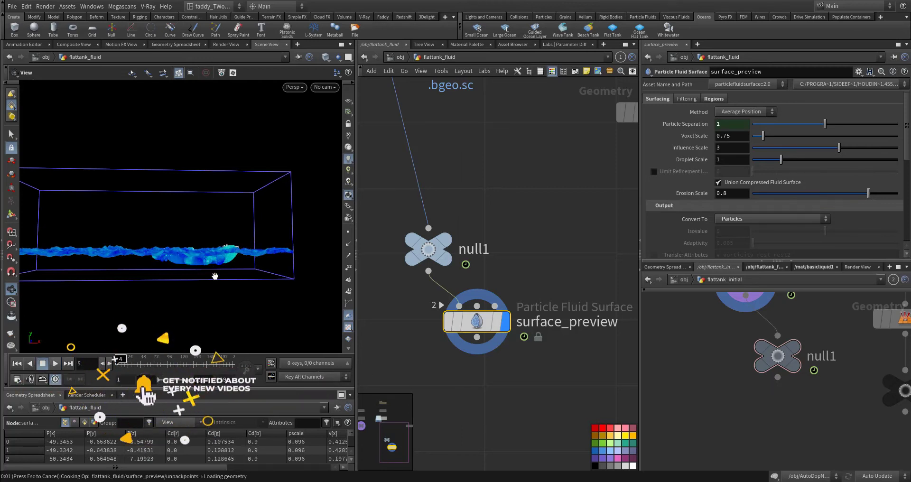
pyautogui.moveTo(242, 248); pyautogui.dragTo(218, 272)
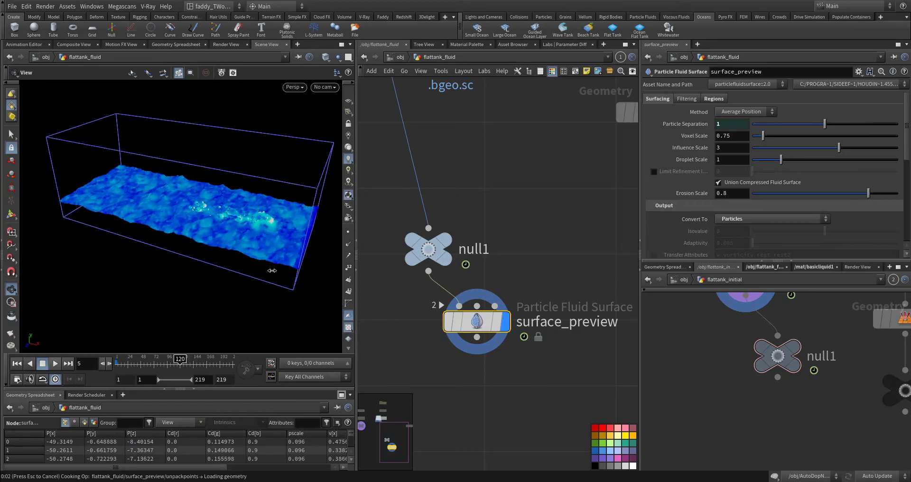
pyautogui.moveTo(271, 269); pyautogui.dragTo(145, 230, button='middle')
pyautogui.moveTo(146, 230); pyautogui.dragTo(283, 234, button='right')
pyautogui.moveTo(283, 234); pyautogui.dragTo(292, 207)
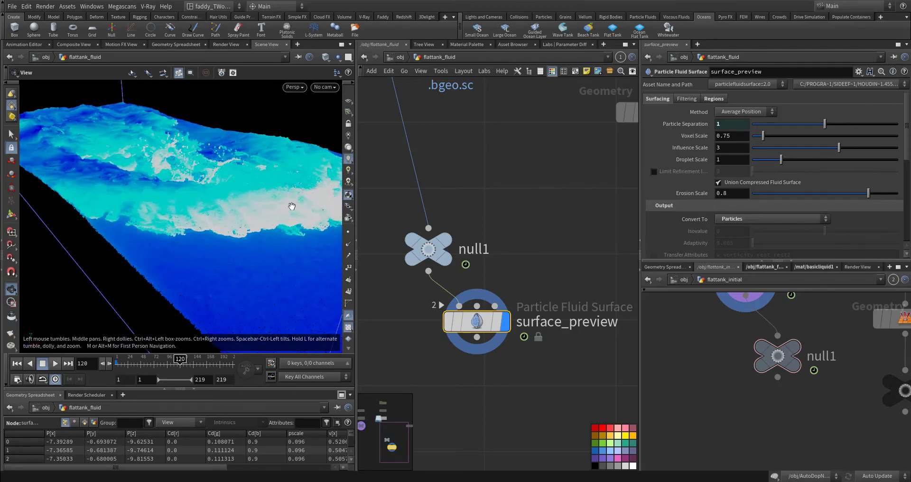
# Review surface_preview's velocity visualization settings and examine the colored wake, splashes and calmer edges of the fluid at frame 120
pyautogui.scroll(-3, 670, 235)
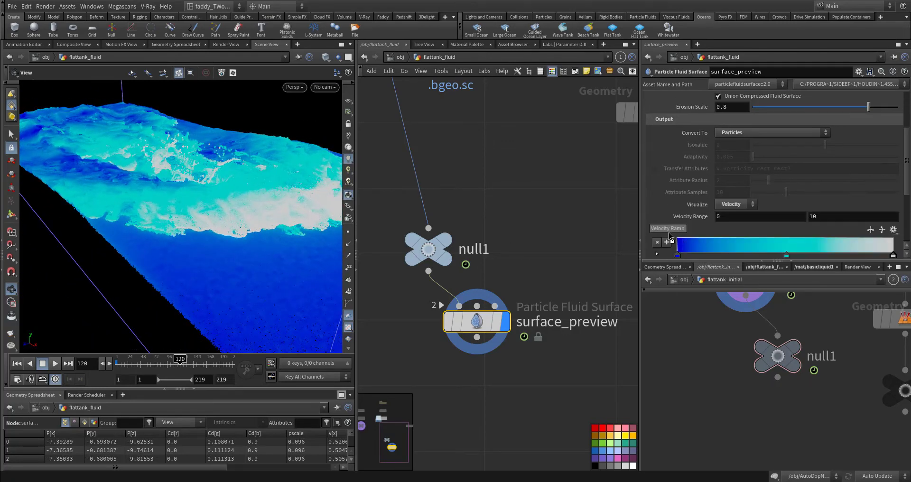
pyautogui.moveTo(297, 257); pyautogui.dragTo(166, 217, button='middle')
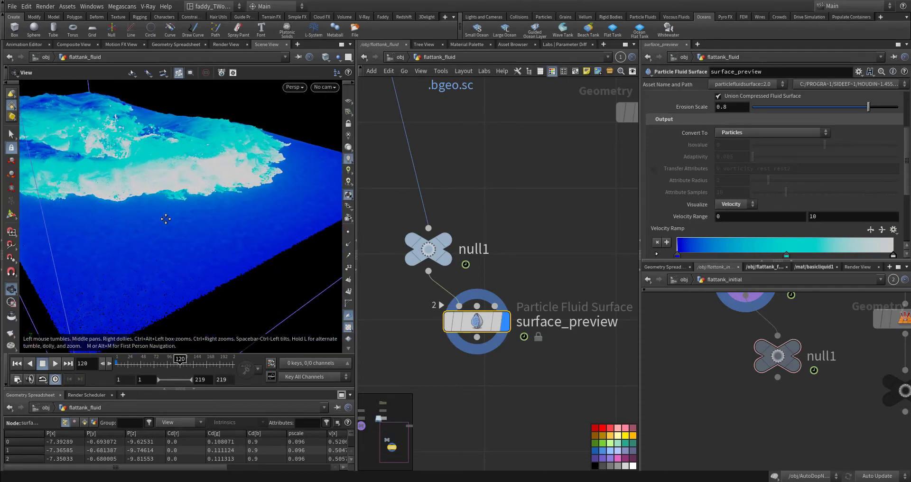
pyautogui.moveTo(165, 218); pyautogui.dragTo(189, 238)
pyautogui.moveTo(240, 193); pyautogui.dragTo(216, 233)
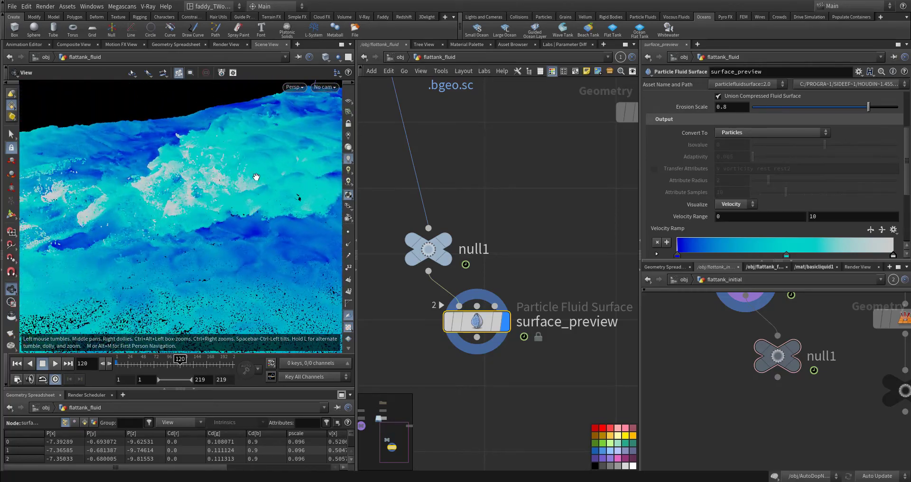
pyautogui.moveTo(257, 177); pyautogui.dragTo(206, 205)
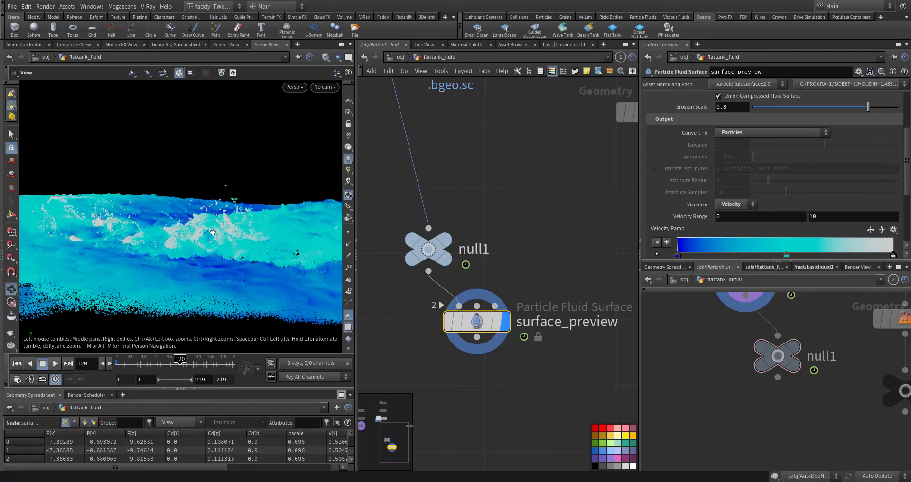
pyautogui.moveTo(213, 233); pyautogui.dragTo(196, 201)
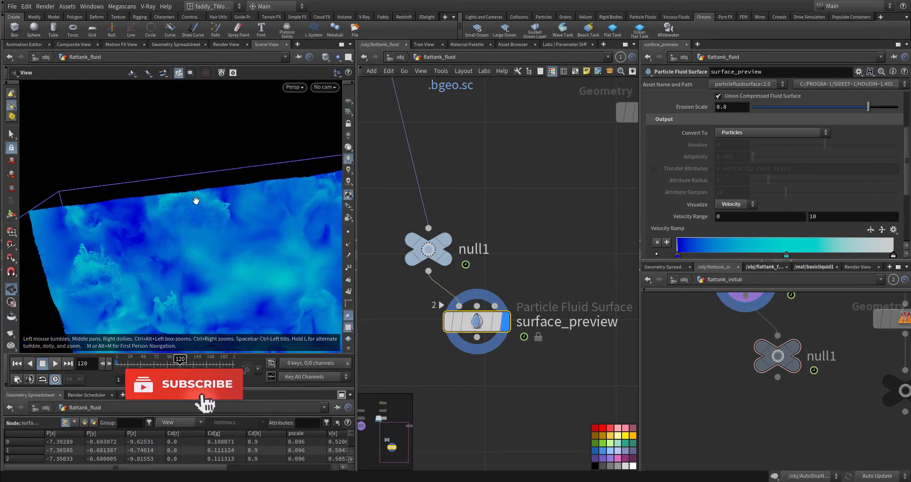
pyautogui.moveTo(198, 252); pyautogui.dragTo(121, 262)
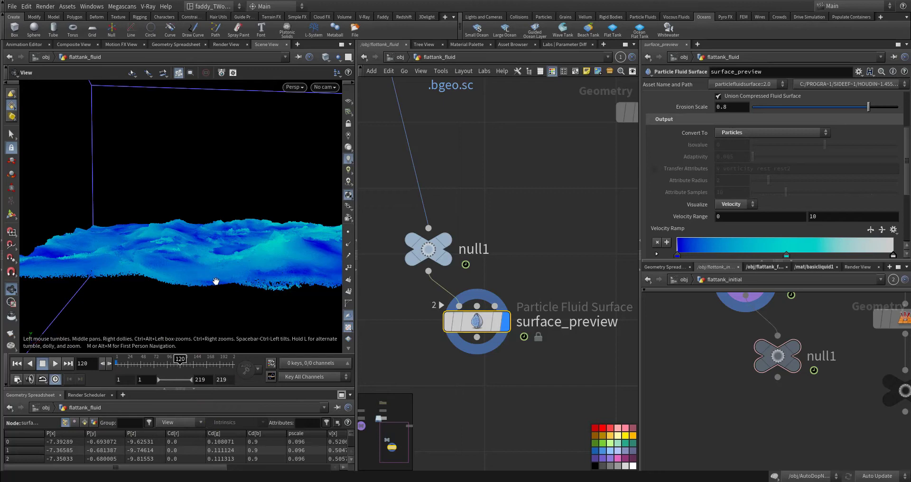
pyautogui.moveTo(234, 258); pyautogui.dragTo(185, 264)
pyautogui.moveTo(181, 185); pyautogui.dragTo(134, 237)
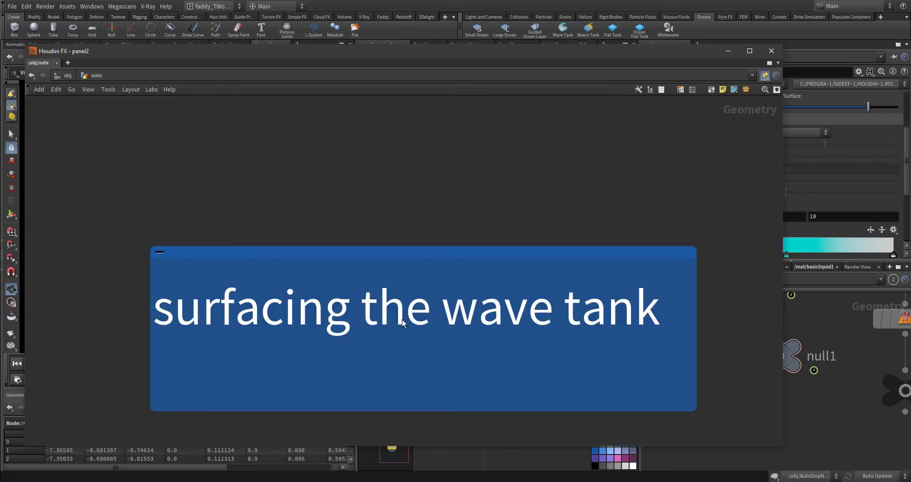
# Return to the object level, select flattank_fluid_extended below flattank_fluidinterior, and go inside its network
pyautogui.moveTo(449, 224); pyautogui.dragTo(451, 178, button='middle')
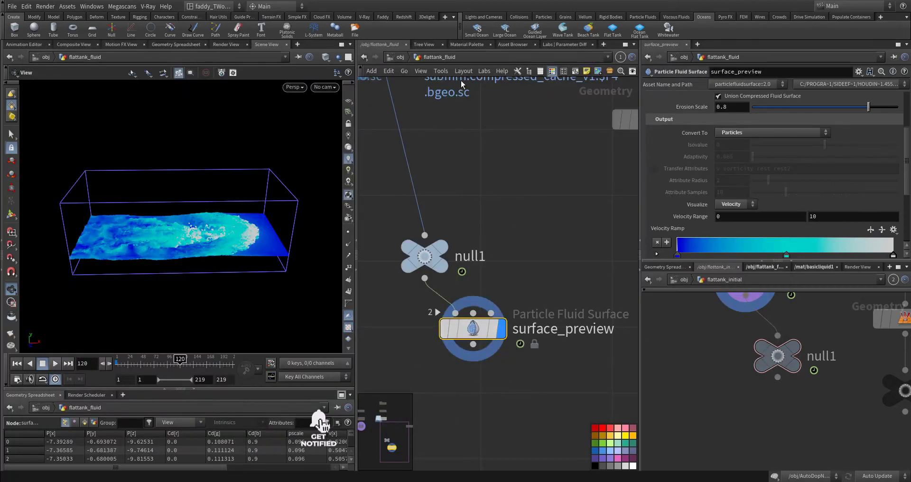
pyautogui.click(397, 58)
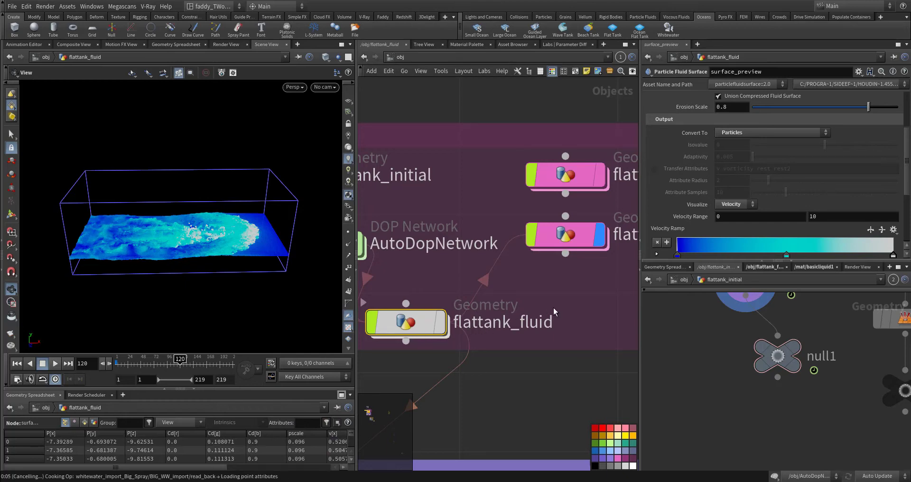
pyautogui.moveTo(562, 300); pyautogui.dragTo(449, 334, button='middle')
pyautogui.moveTo(551, 323); pyautogui.dragTo(428, 328, button='middle')
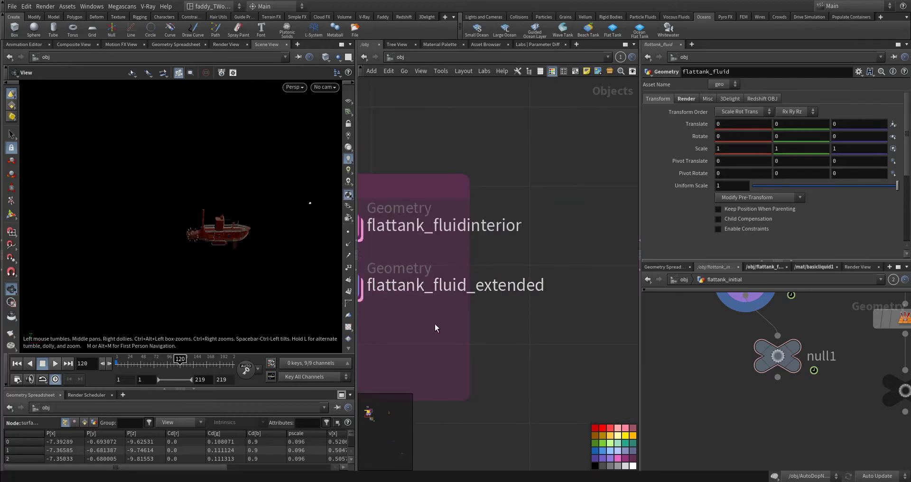
pyautogui.moveTo(374, 309); pyautogui.dragTo(485, 317, button='middle')
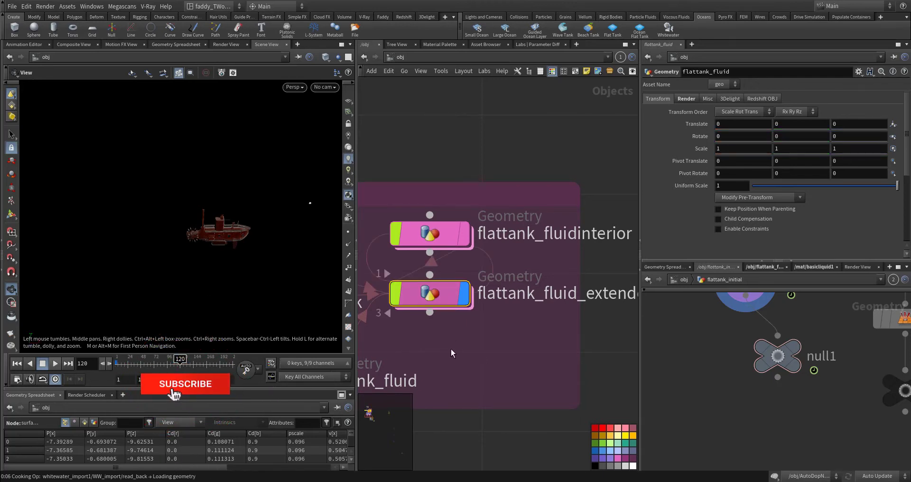
pyautogui.press('i')
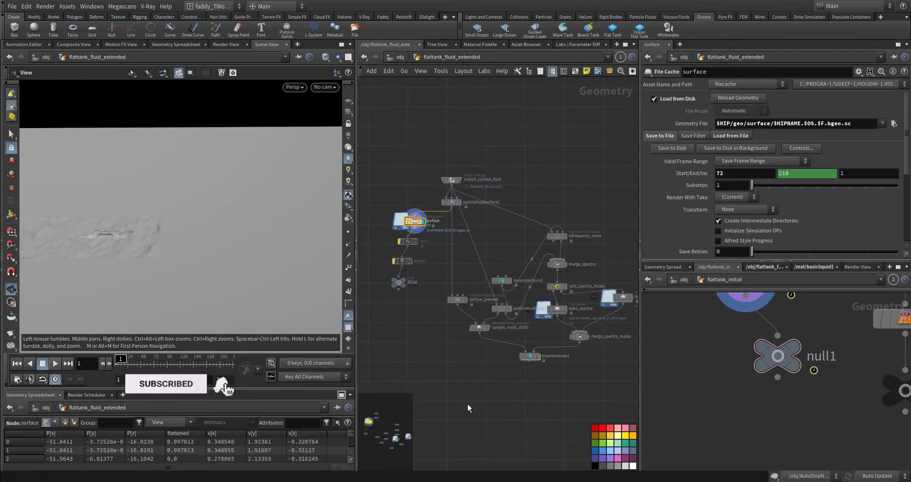
# Look over the flattank_fluid_extended network and examine import_cached_fluid, particlefluidsurface1 and the surface file cache
pyautogui.moveTo(565, 410); pyautogui.dragTo(594, 437, button='middle')
pyautogui.moveTo(528, 402); pyautogui.dragTo(452, 346, button='middle')
pyautogui.scroll(2, 510, 379)
pyautogui.moveTo(521, 371); pyautogui.dragTo(579, 431, button='middle')
pyautogui.moveTo(397, 245); pyautogui.dragTo(464, 313, button='middle')
pyautogui.moveTo(488, 238); pyautogui.dragTo(472, 340, button='middle')
pyautogui.scroll(4, 451, 318)
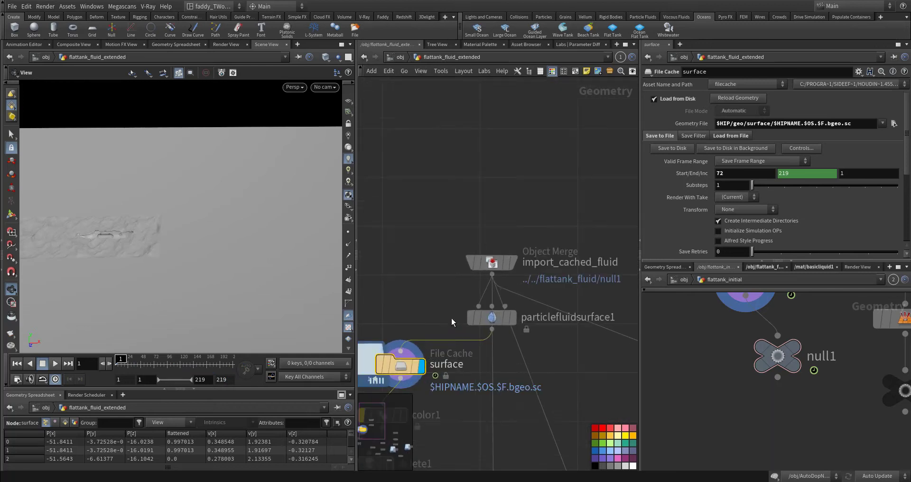
# Select import_cached_fluid and open flattank_fluid in the second network view to locate the null1 node it imports
pyautogui.moveTo(542, 257); pyautogui.dragTo(448, 223, button='middle')
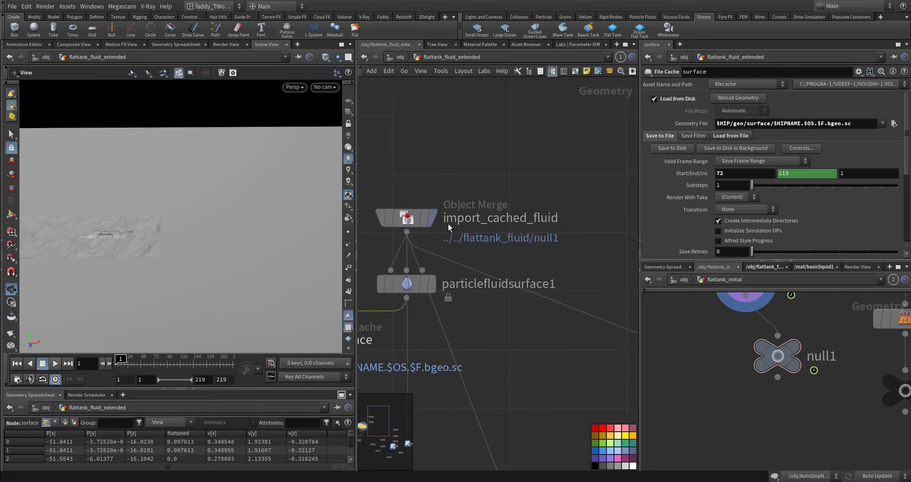
pyautogui.click(414, 219)
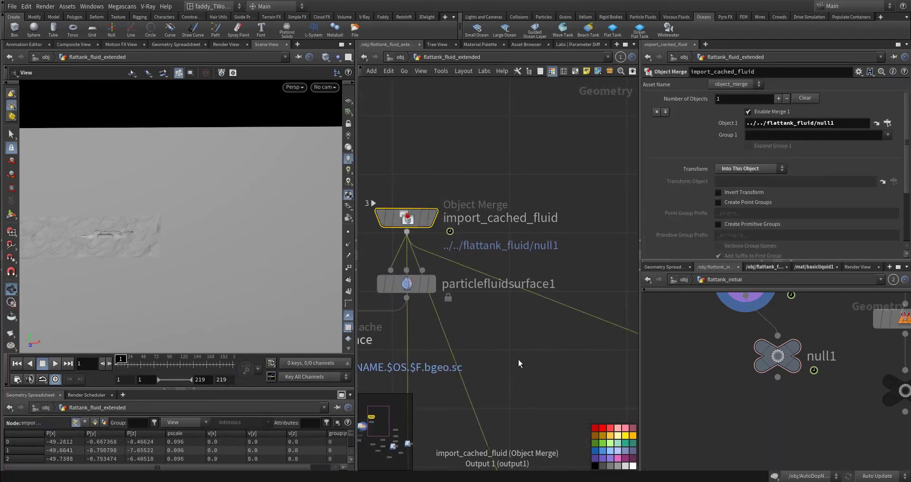
pyautogui.click(719, 281)
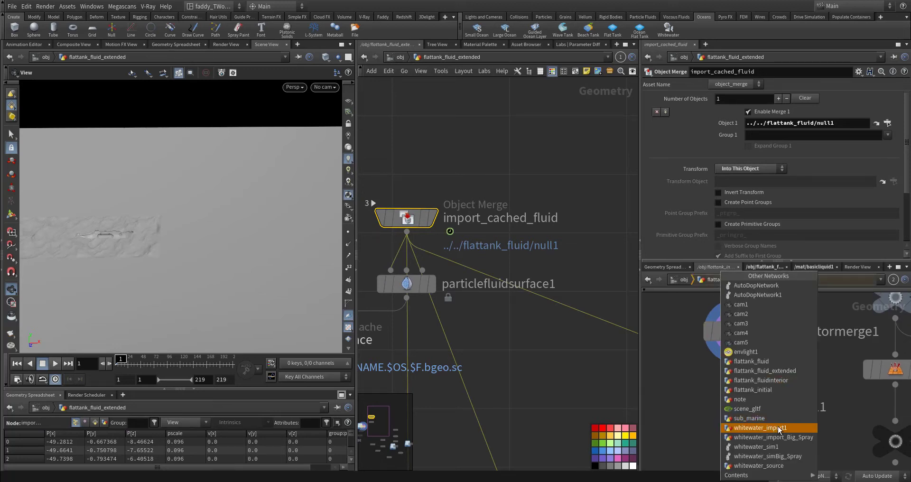
pyautogui.click(785, 388)
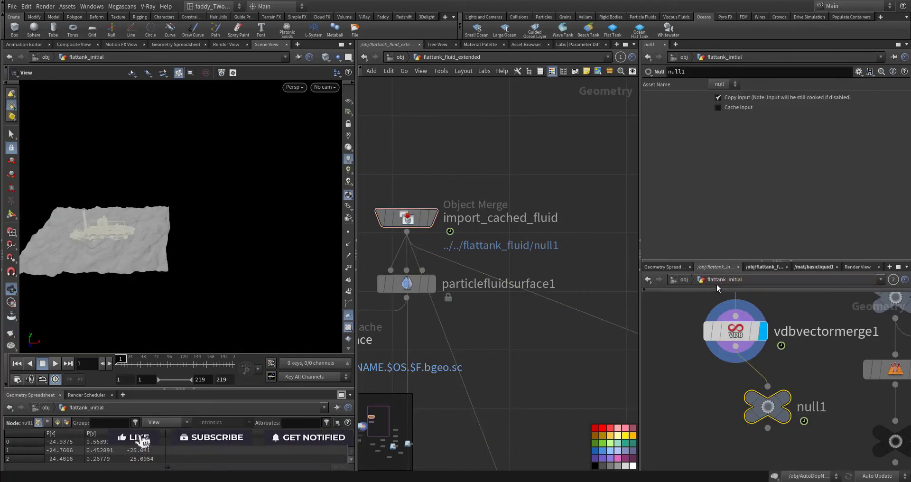
pyautogui.click(711, 280)
pyautogui.click(780, 363)
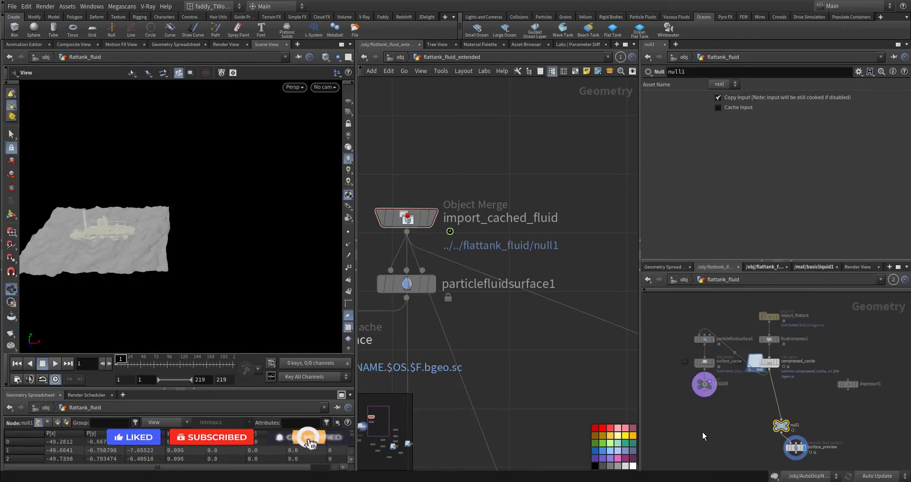
pyautogui.press('h')
pyautogui.scroll(5, 732, 345)
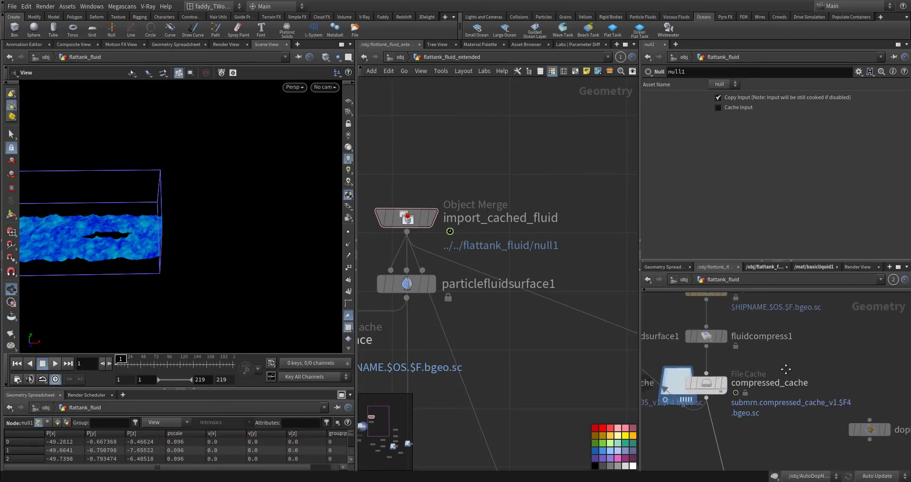
pyautogui.moveTo(785, 370); pyautogui.dragTo(788, 323, button='middle')
pyautogui.moveTo(777, 419); pyautogui.dragTo(773, 376, button='middle')
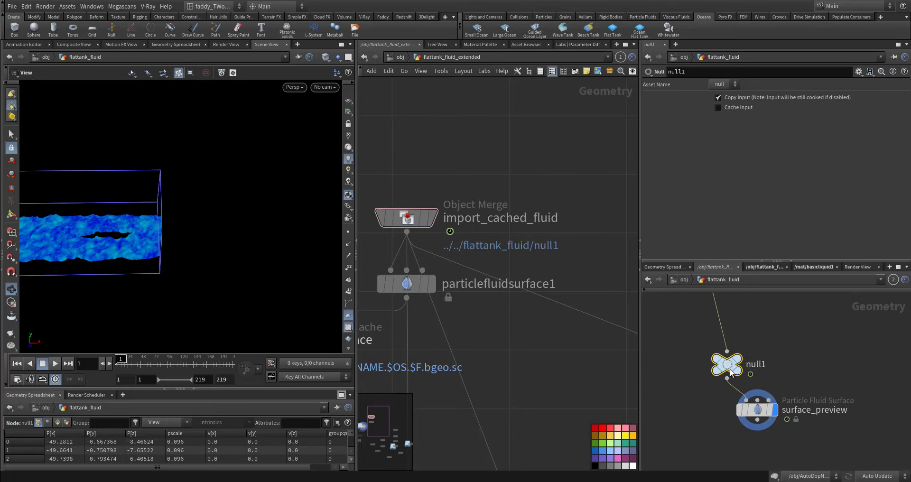
# Check import_cached_fluid's Object 1 path to null1, display the node, and examine the imported fluid particles up close
pyautogui.click(407, 218)
pyautogui.click(825, 123)
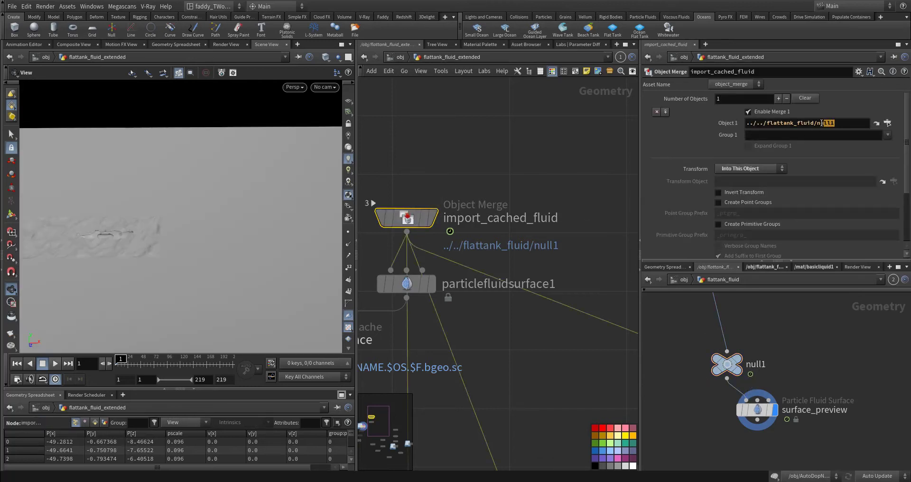
pyautogui.doubleClick(825, 123)
pyautogui.click(433, 218)
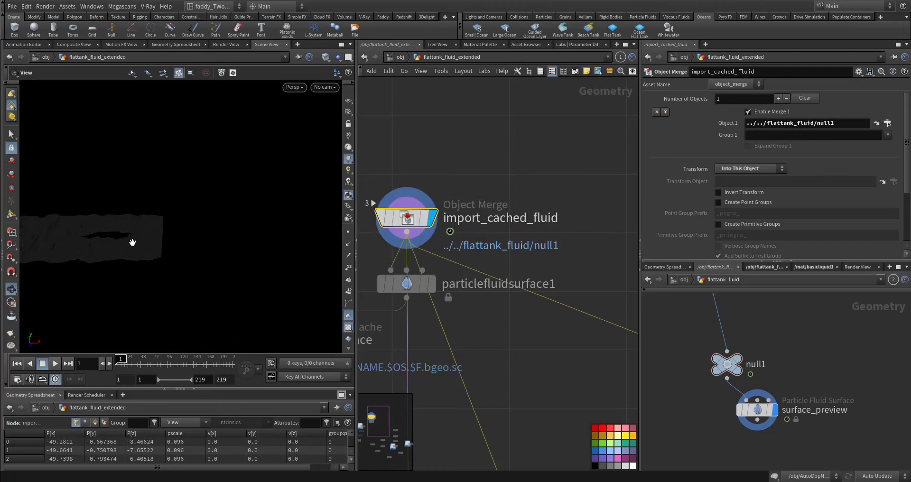
pyautogui.moveTo(132, 241); pyautogui.dragTo(268, 243, button='middle')
pyautogui.moveTo(269, 243); pyautogui.dragTo(302, 217, button='right')
pyautogui.moveTo(213, 256); pyautogui.dragTo(243, 267)
# Display particlefluidsurface1, view the meshed fluid with its bounding box, and bring up the node's Surfacing settings
pyautogui.moveTo(496, 344); pyautogui.dragTo(569, 314, button='middle')
pyautogui.moveTo(508, 256)
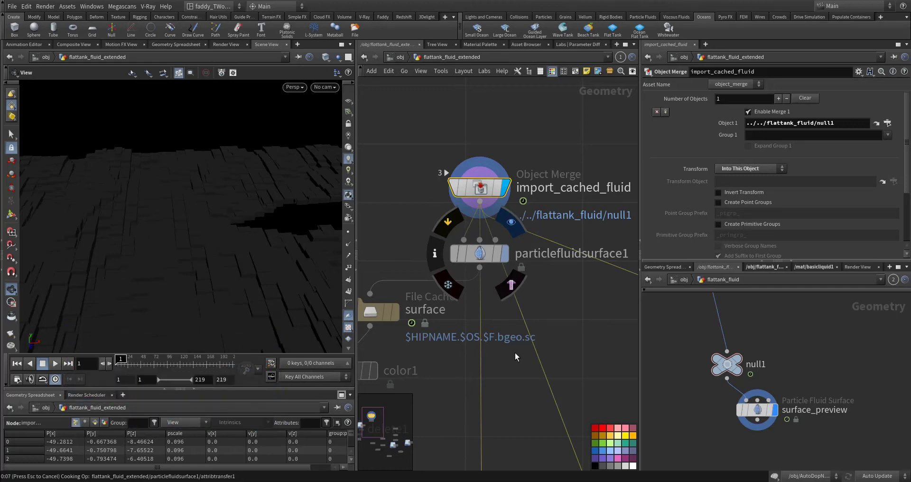
pyautogui.moveTo(288, 241); pyautogui.dragTo(174, 291)
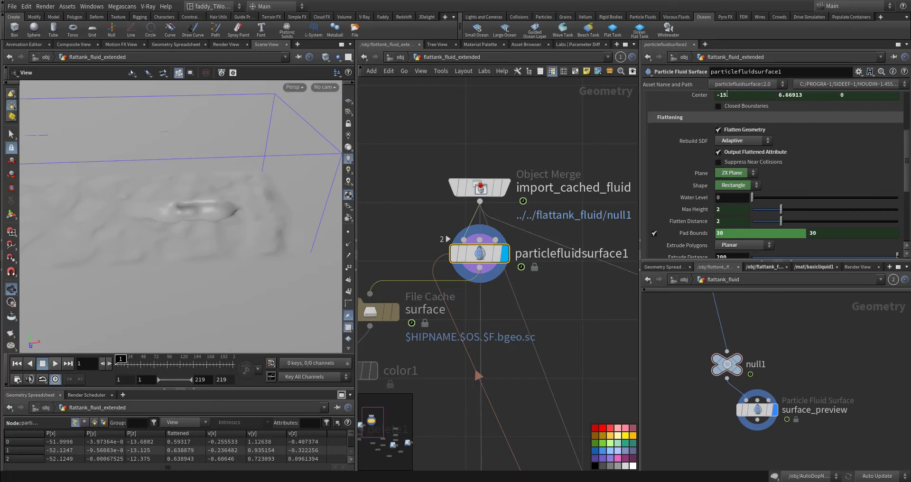
pyautogui.scroll(3, 688, 119)
pyautogui.click(657, 99)
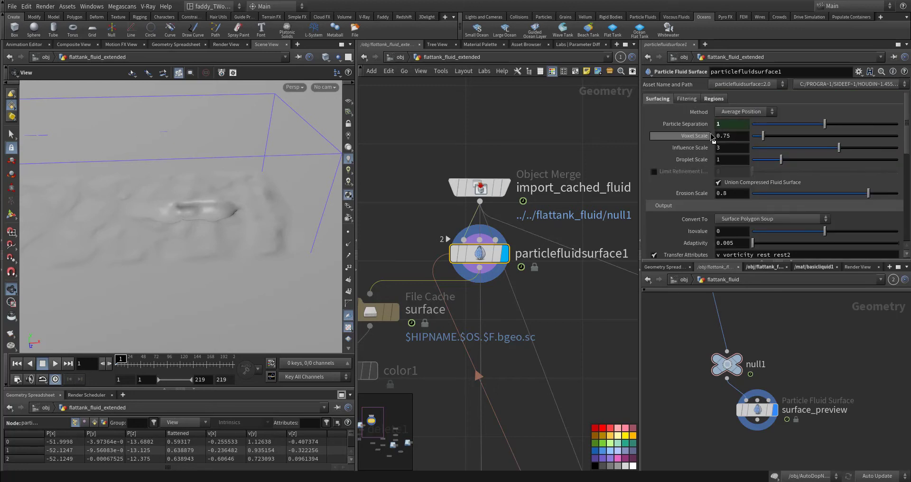
# Review particlefluidsurface1's Voxel Scale, Influence Scale and Transfer Attributes along with its other surfacing and output settings
pyautogui.doubleClick(728, 137)
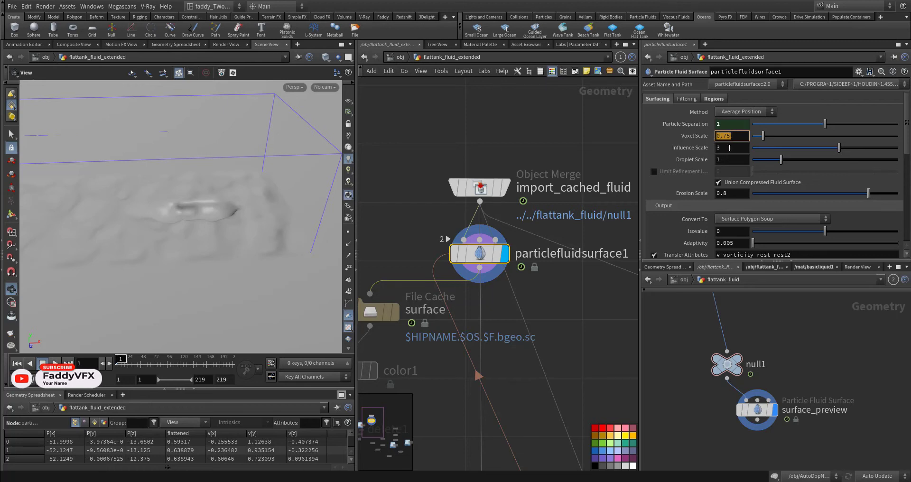
pyautogui.click(722, 148)
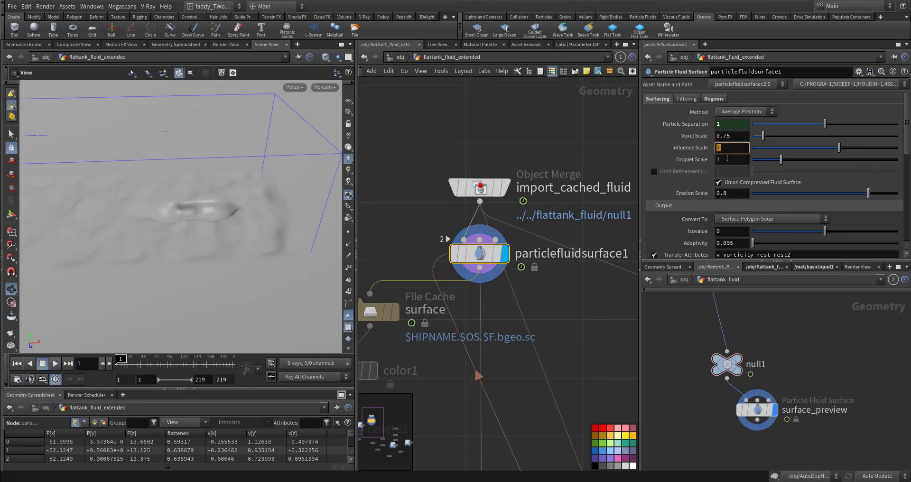
pyautogui.scroll(-5, 682, 206)
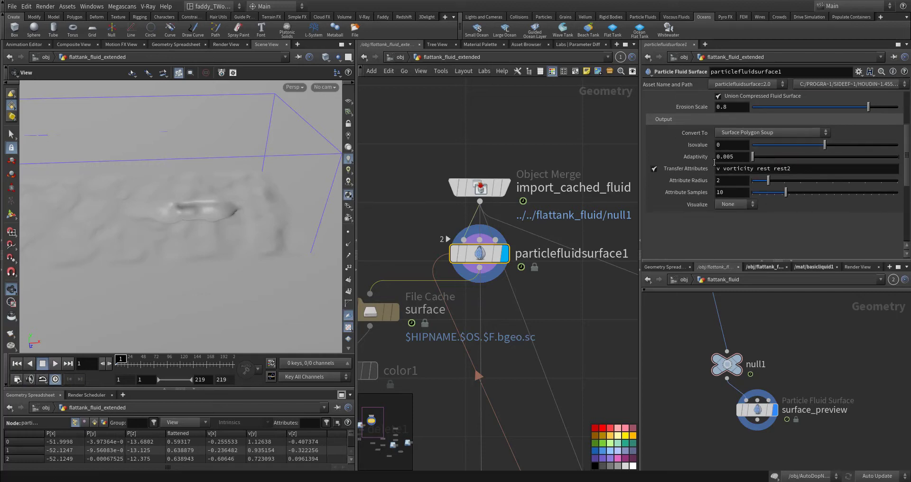
pyautogui.click(730, 169)
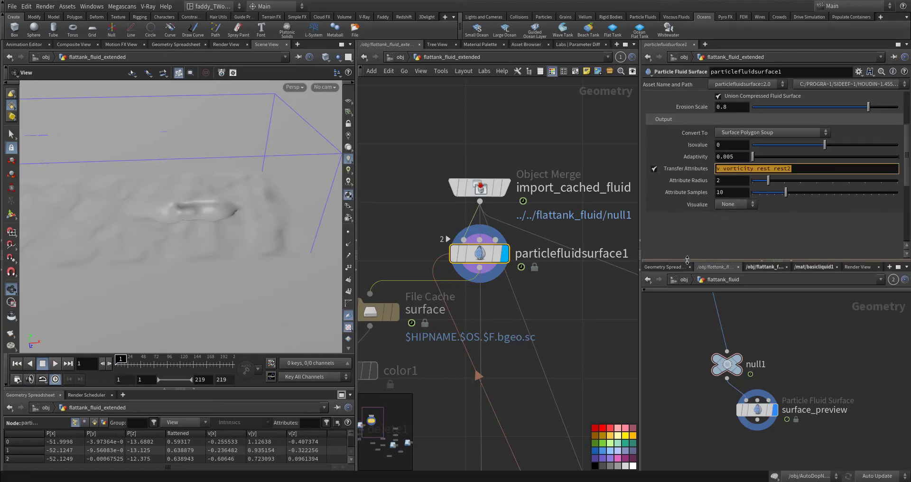
pyautogui.scroll(7, 676, 204)
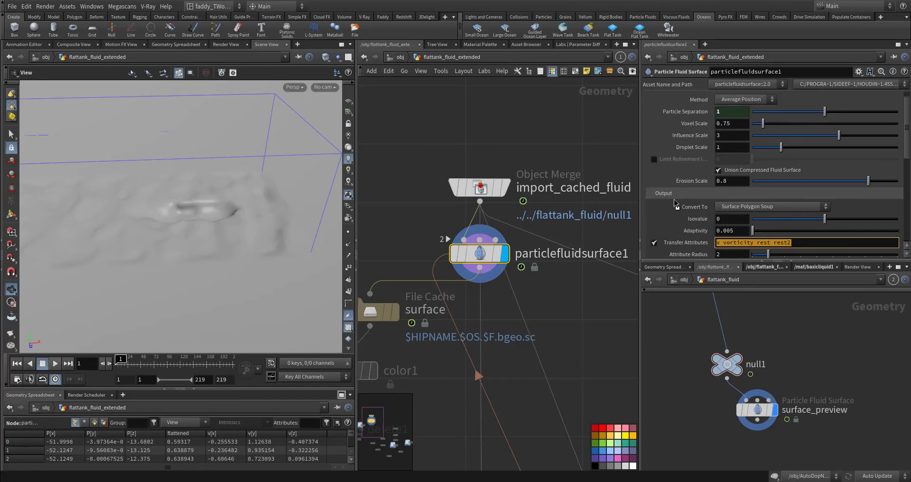
pyautogui.scroll(-5, 675, 192)
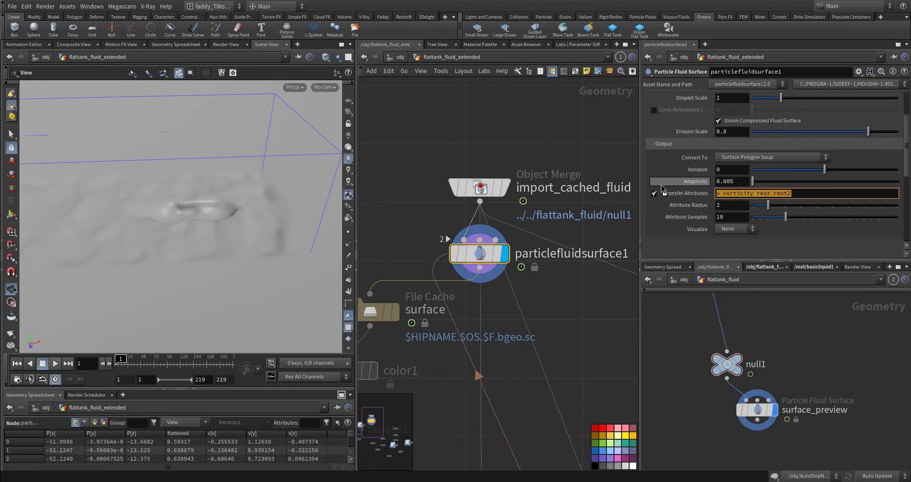
pyautogui.scroll(5, 673, 207)
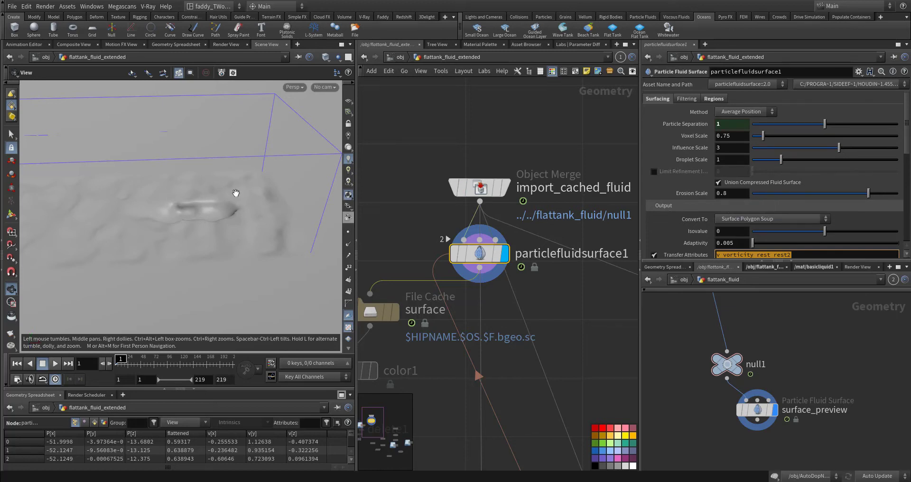
# Review particlefluidsurface1's Filtering and Regions settings, including the bounding box, Flatten Geometry and the Rebuild SDF options
pyautogui.click(688, 99)
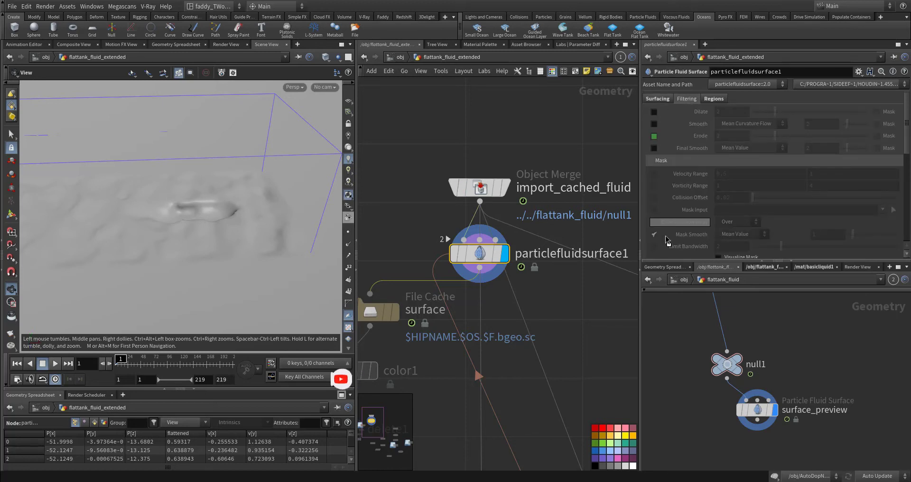
pyautogui.click(714, 100)
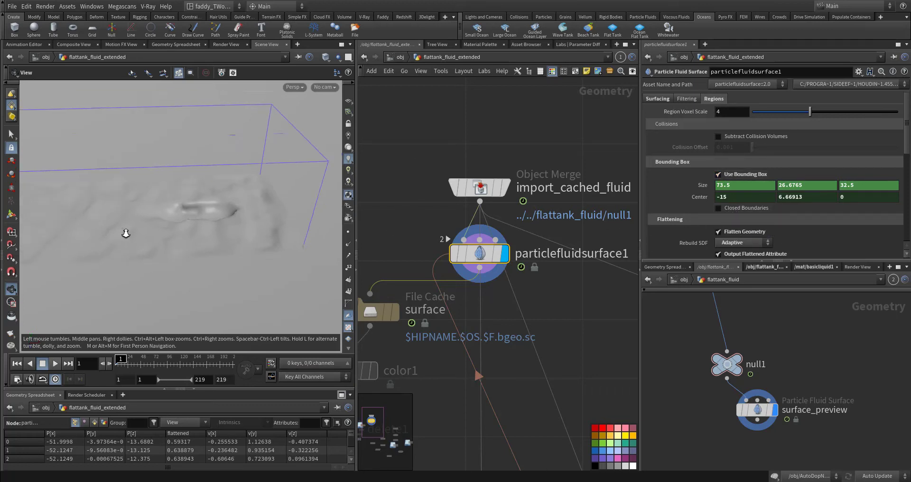
pyautogui.moveTo(126, 232); pyautogui.dragTo(269, 222)
pyautogui.scroll(-3, 686, 235)
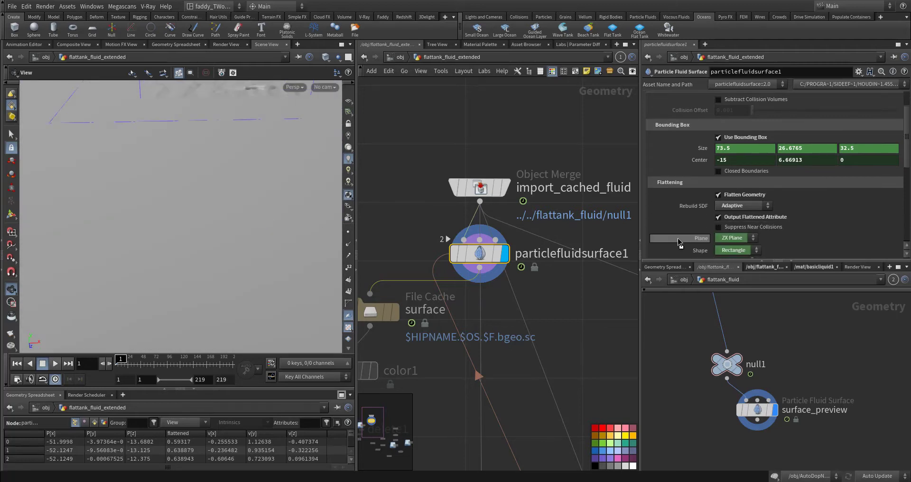
pyautogui.click(753, 207)
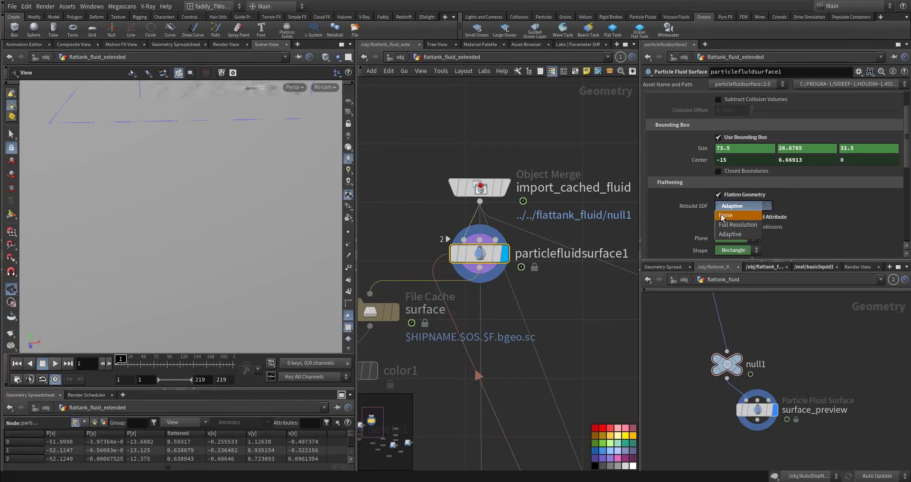
pyautogui.click(590, 310)
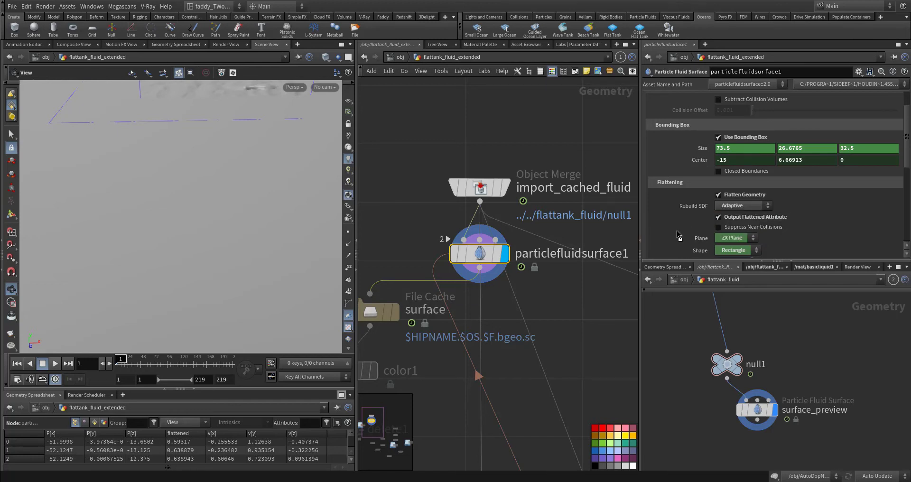
pyautogui.scroll(-5, 678, 234)
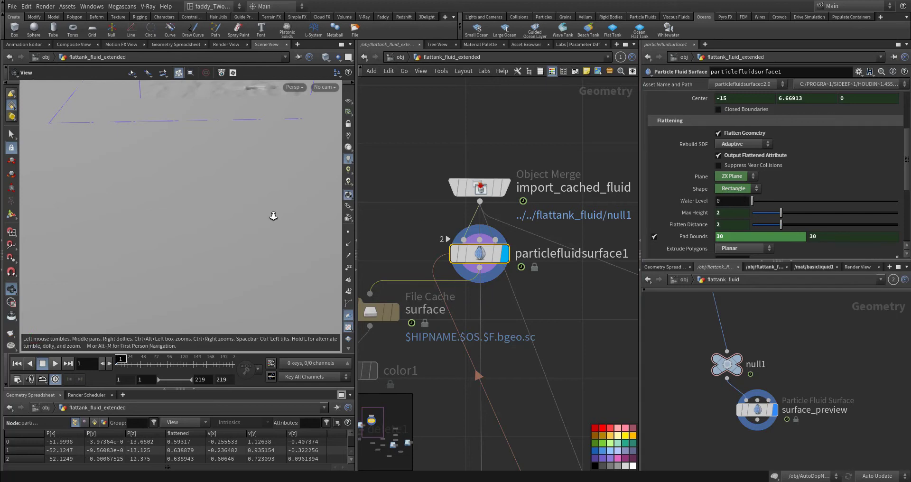
# View the whole extended water plane and examine the Pad Bounds and Extrude Polygons settings that produce it
pyautogui.moveTo(273, 216); pyautogui.dragTo(166, 246, button='right')
pyautogui.moveTo(215, 219); pyautogui.dragTo(223, 248)
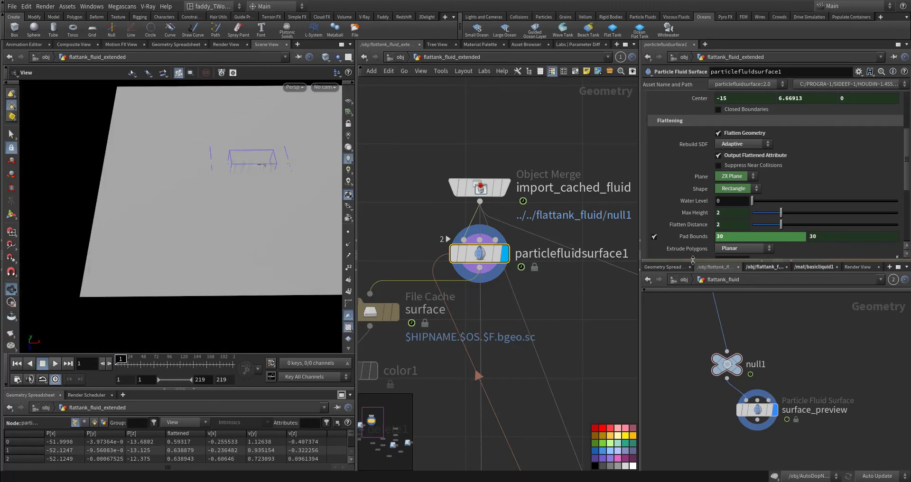
pyautogui.scroll(-8, 671, 239)
pyautogui.scroll(-1, 670, 240)
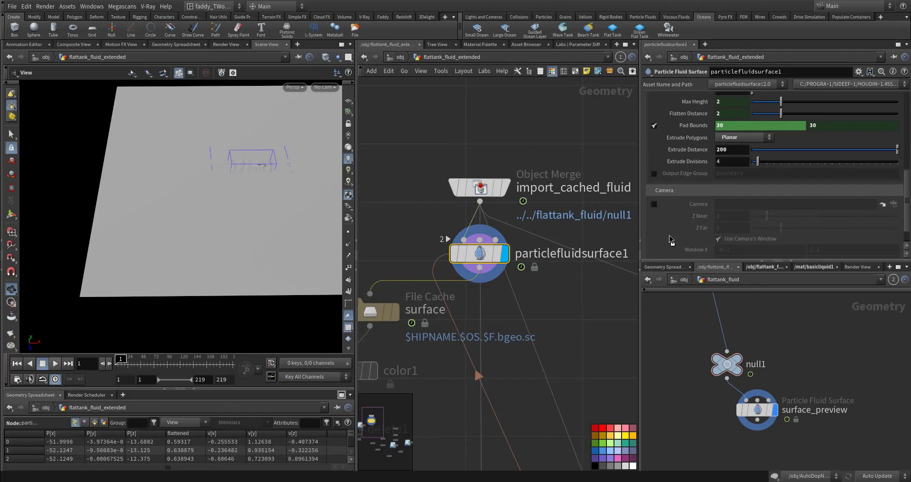
pyautogui.moveTo(553, 301); pyautogui.dragTo(537, 243, button='middle')
pyautogui.moveTo(537, 244); pyautogui.dragTo(532, 278, button='right')
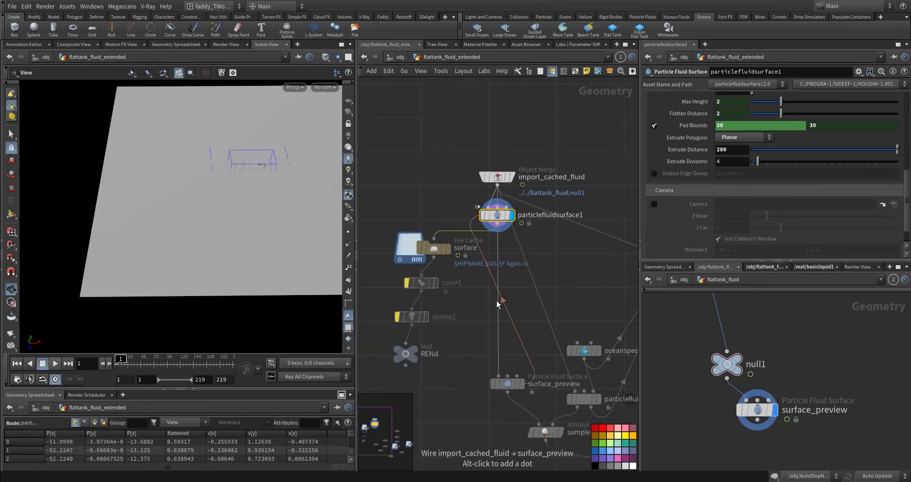
pyautogui.scroll(-2, 679, 235)
pyautogui.scroll(2, 679, 234)
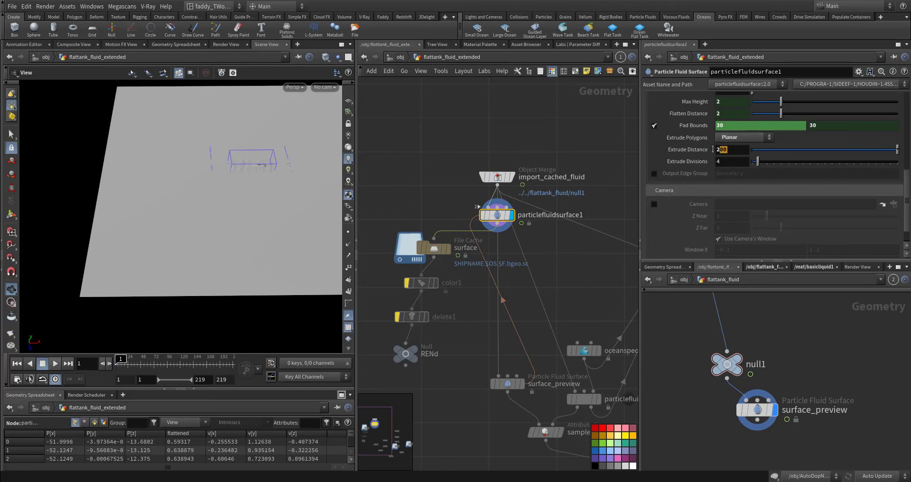
# Try an Extrude Distance of 400 on particlefluidsurface1, view the larger water plane, and restore the distance to 200
pyautogui.moveTo(713, 150); pyautogui.dragTo(707, 149)
pyautogui.moveTo(206, 129); pyautogui.dragTo(182, 199, button='middle')
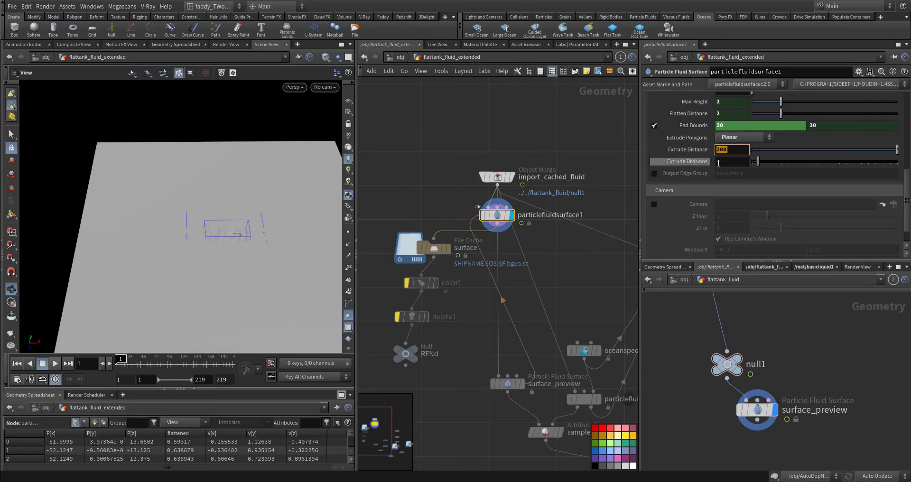
pyautogui.press('Return')
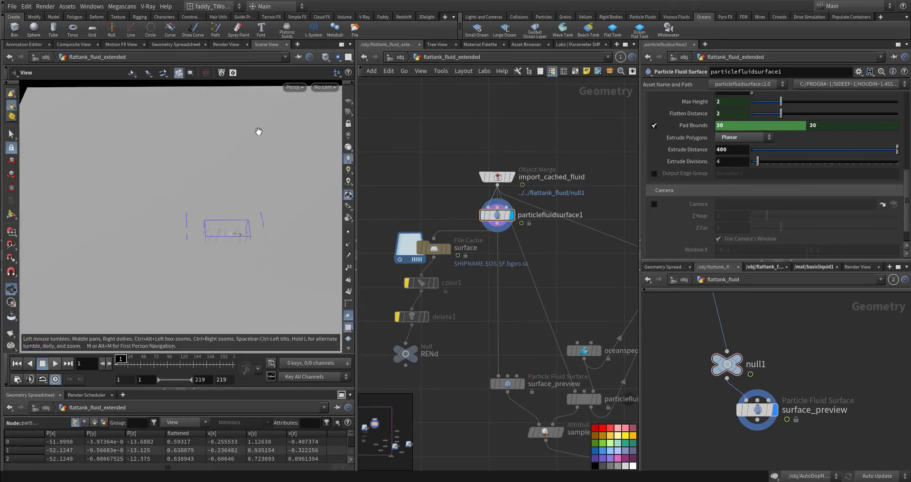
pyautogui.moveTo(213, 195); pyautogui.dragTo(264, 199, button='right')
pyautogui.moveTo(258, 198); pyautogui.dragTo(222, 180, button='middle')
pyautogui.moveTo(222, 180); pyautogui.dragTo(247, 194, button='right')
pyautogui.doubleClick(728, 149)
pyautogui.write('200')
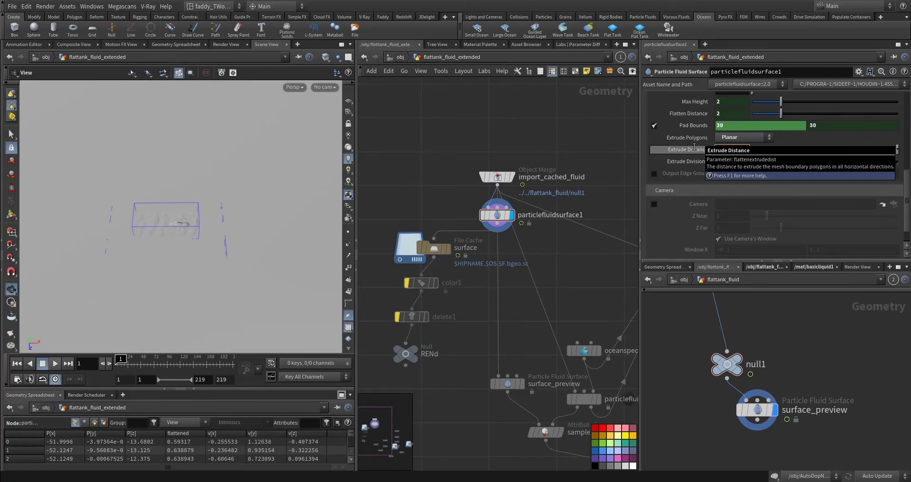
# Display the surface file cache below particlefluidsurface1 and bring up its cache settings
pyautogui.moveTo(601, 191); pyautogui.dragTo(599, 148, button='middle')
pyautogui.moveTo(591, 241); pyautogui.dragTo(499, 182, button='middle')
pyautogui.moveTo(420, 167); pyautogui.dragTo(495, 190, button='middle')
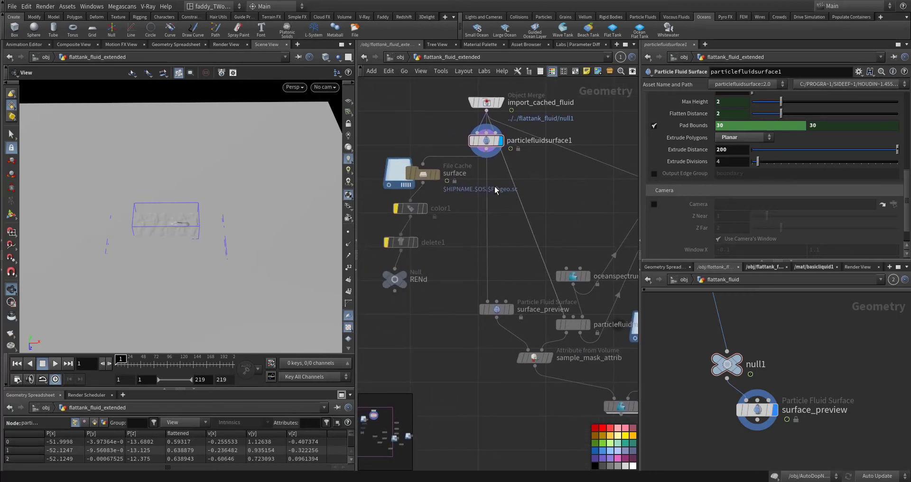
pyautogui.click(437, 174)
pyautogui.click(417, 175)
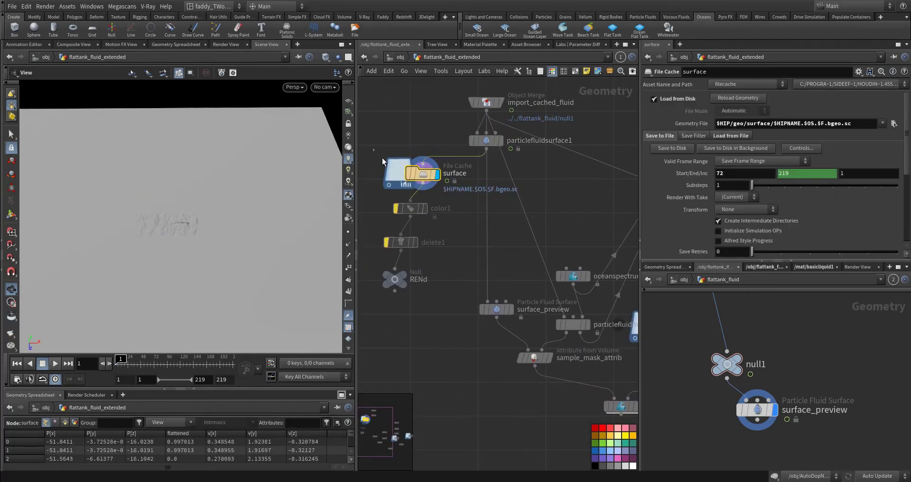
# Display the hifrequency_mask node and bring up its mask settings
pyautogui.moveTo(594, 216); pyautogui.dragTo(434, 215, button='middle')
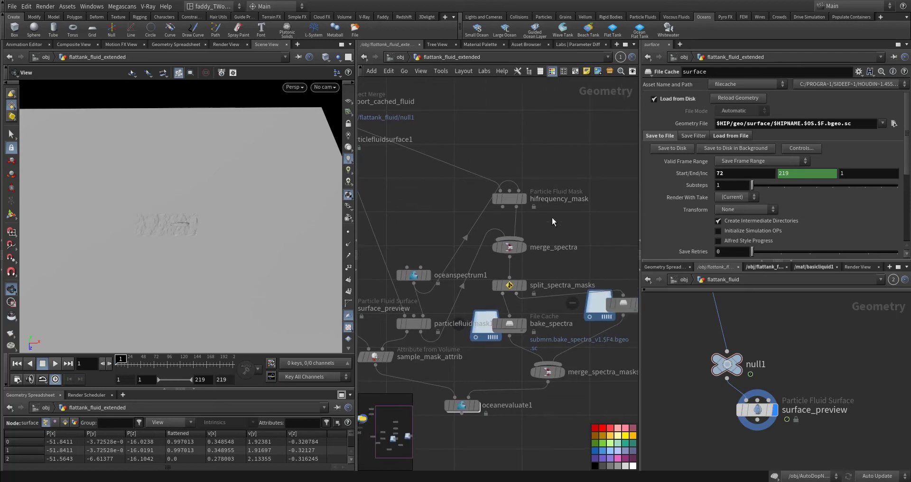
pyautogui.moveTo(552, 218); pyautogui.dragTo(573, 205, button='middle')
pyautogui.moveTo(535, 191)
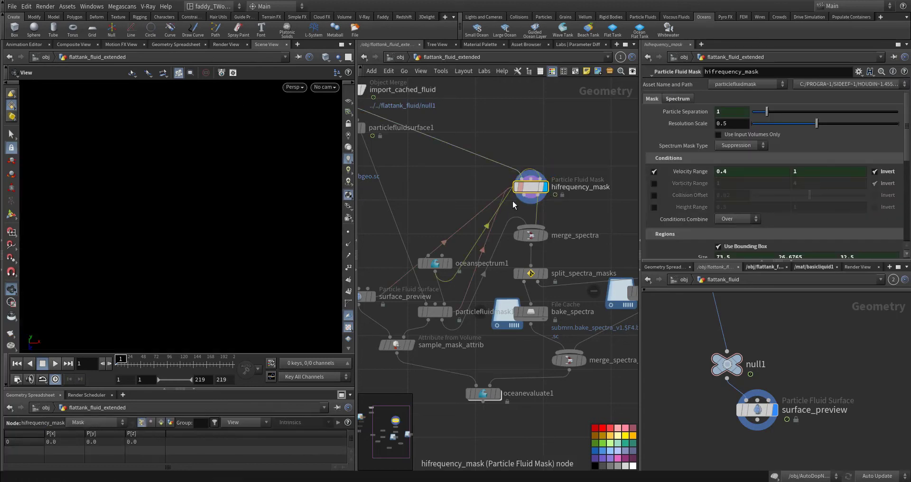
# Look over the merge_spectra, bake_spectra and oceanevaluate1 chain and go to oceanspectrum1 to display it
pyautogui.moveTo(562, 248); pyautogui.dragTo(511, 194, button='middle')
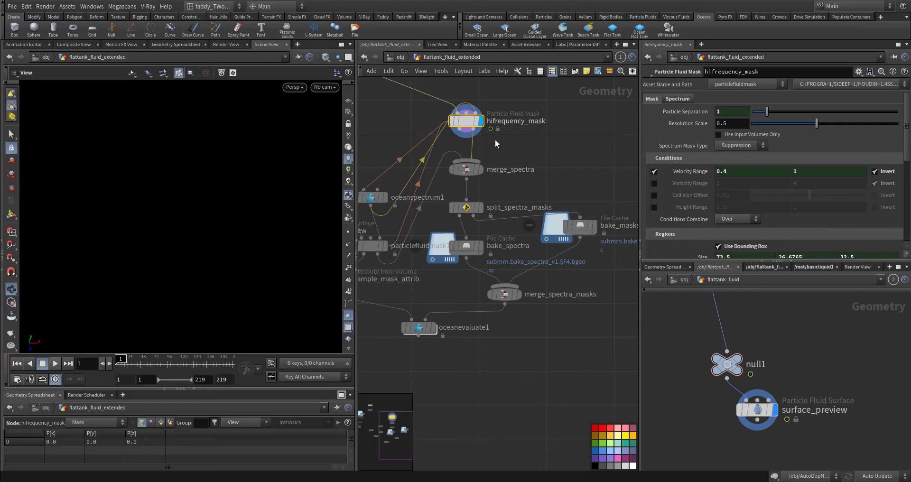
pyautogui.moveTo(535, 154); pyautogui.dragTo(605, 149, button='middle')
pyautogui.moveTo(442, 190)
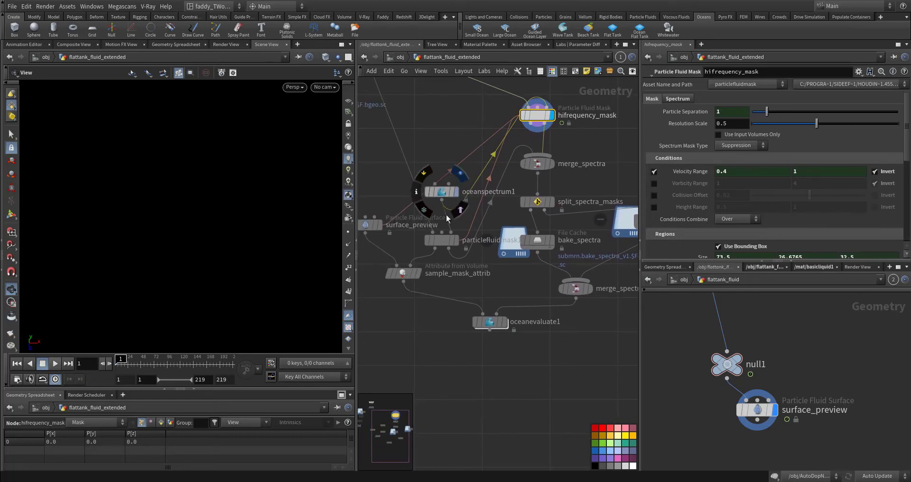
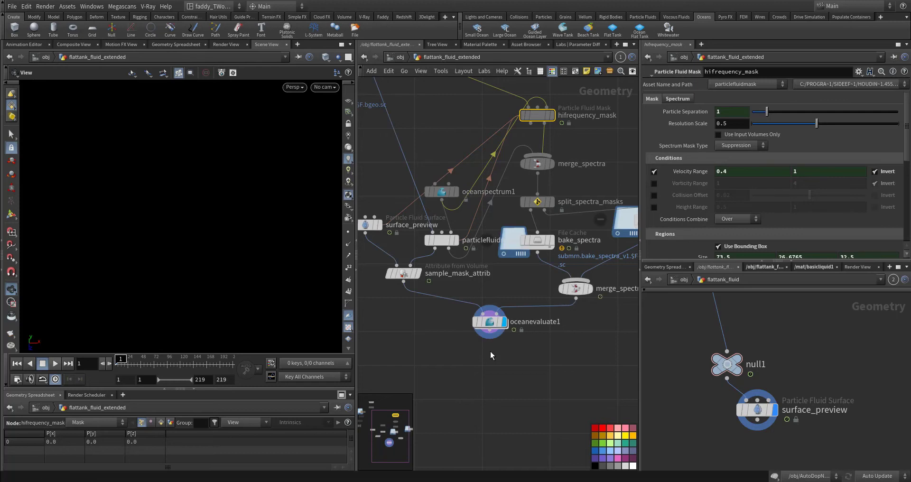
# Zoom in on the ocean surface evaluated by oceanevaluate1 and examine it at frame 1
pyautogui.moveTo(474, 362); pyautogui.dragTo(505, 378, button='middle')
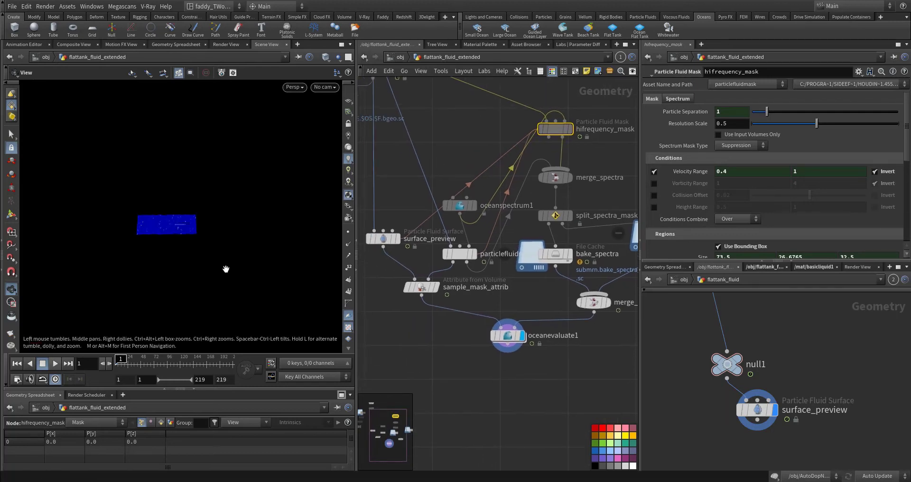
pyautogui.moveTo(182, 225); pyautogui.dragTo(417, 230, button='right')
pyautogui.moveTo(149, 231); pyautogui.dragTo(321, 237, button='right')
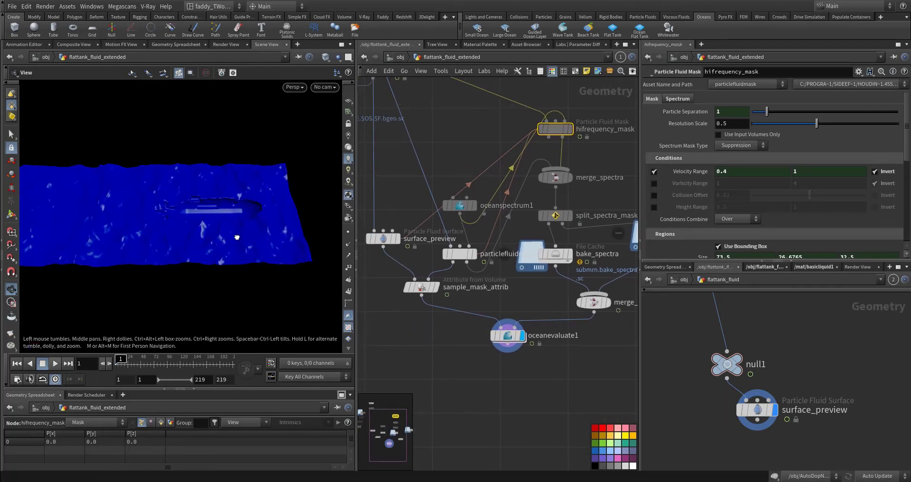
pyautogui.moveTo(235, 236); pyautogui.dragTo(238, 215)
pyautogui.moveTo(615, 214); pyautogui.dragTo(553, 274, button='middle')
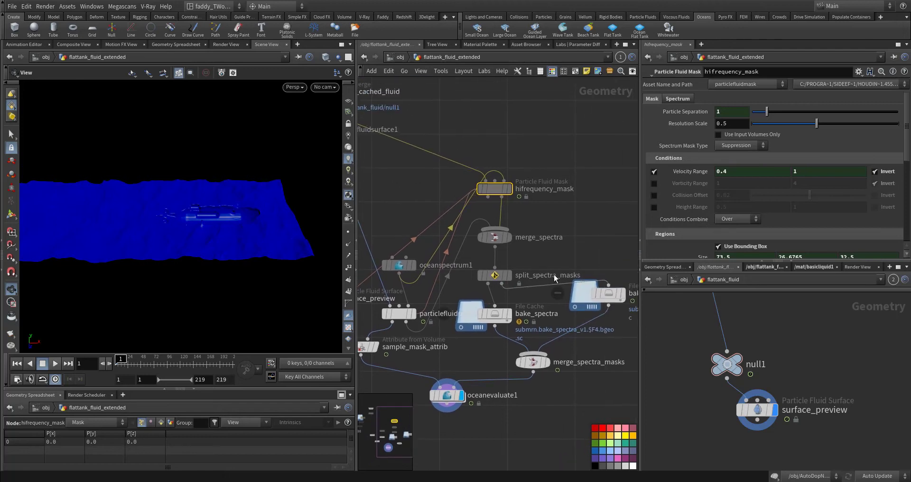
# Display particlefluidmask1 and bring up its mask settings
pyautogui.moveTo(409, 308); pyautogui.dragTo(376, 311)
pyautogui.click(376, 309)
pyautogui.moveTo(409, 331); pyautogui.dragTo(436, 316, button='middle')
pyautogui.click(417, 287)
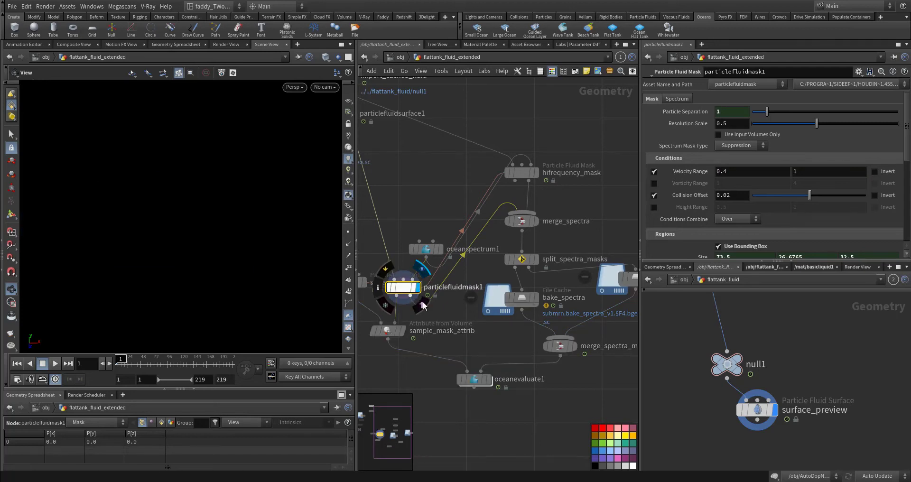
# Display oceanevaluate1 at frame 56 and examine the masked ocean surface around the submarine from several angles
pyautogui.click(489, 379)
pyautogui.click(482, 380)
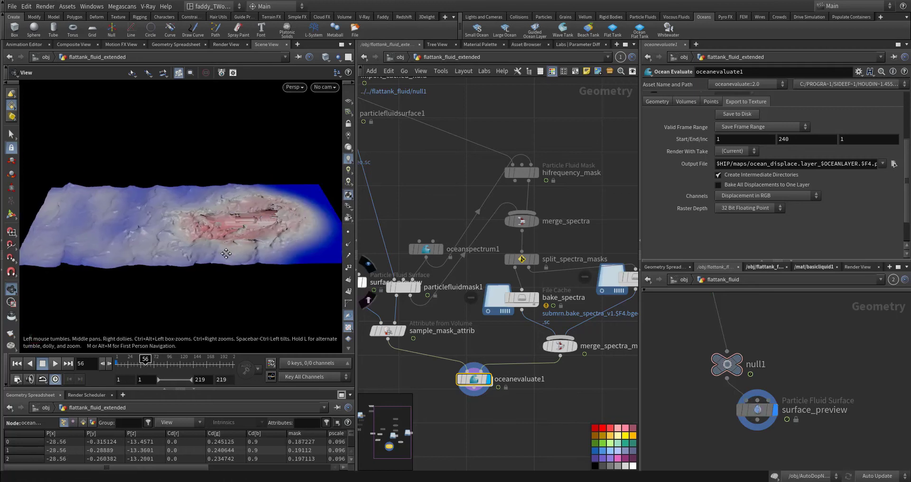
pyautogui.moveTo(226, 254); pyautogui.dragTo(199, 197)
pyautogui.moveTo(199, 197); pyautogui.dragTo(335, 228, button='right')
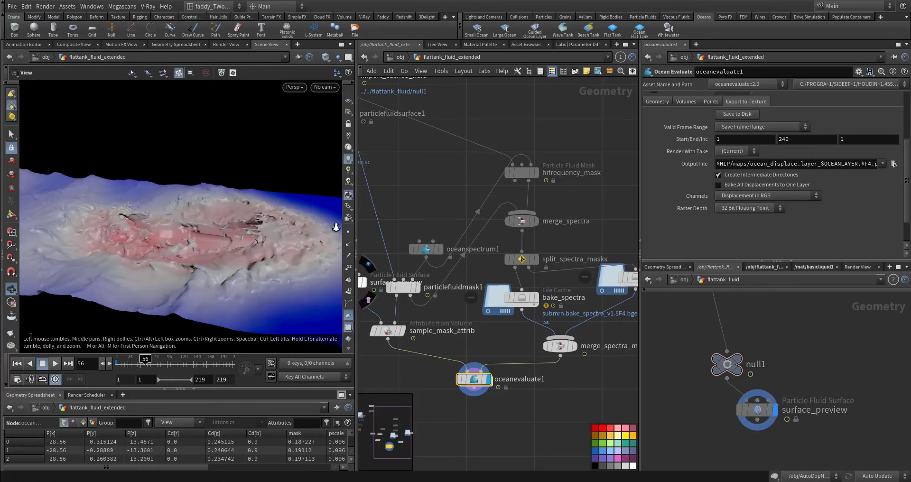
pyautogui.moveTo(336, 227); pyautogui.dragTo(282, 248, button='middle')
pyautogui.moveTo(88, 195); pyautogui.dragTo(243, 225, button='middle')
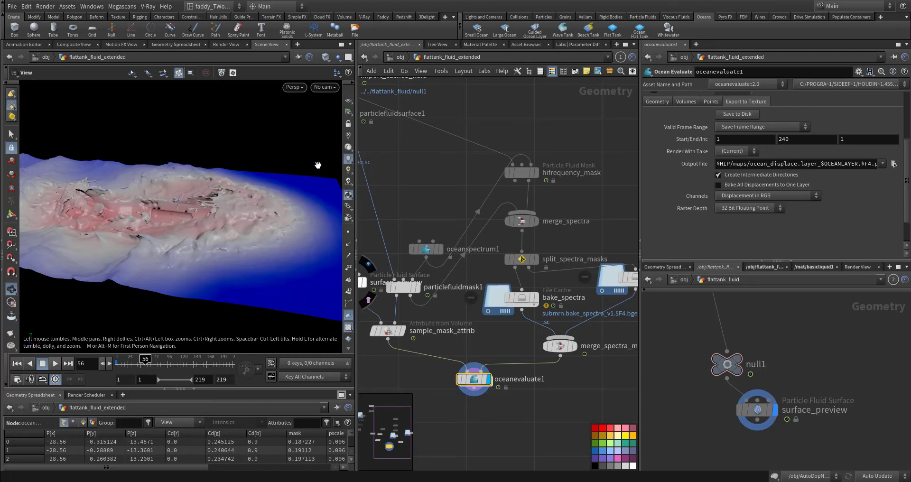
pyautogui.moveTo(181, 227); pyautogui.dragTo(108, 276)
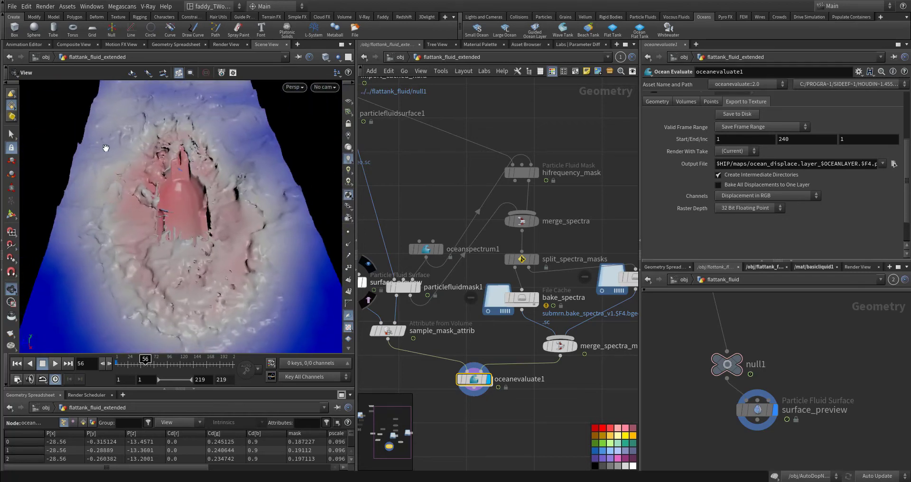
# Review the file cache settings of bake_spectra and bake_masks
pyautogui.moveTo(623, 350); pyautogui.dragTo(537, 317, button='middle')
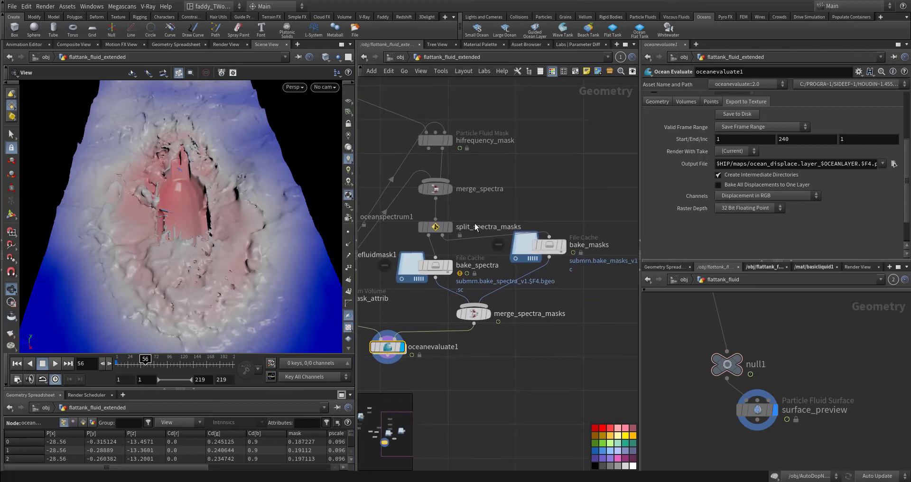
pyautogui.click(435, 265)
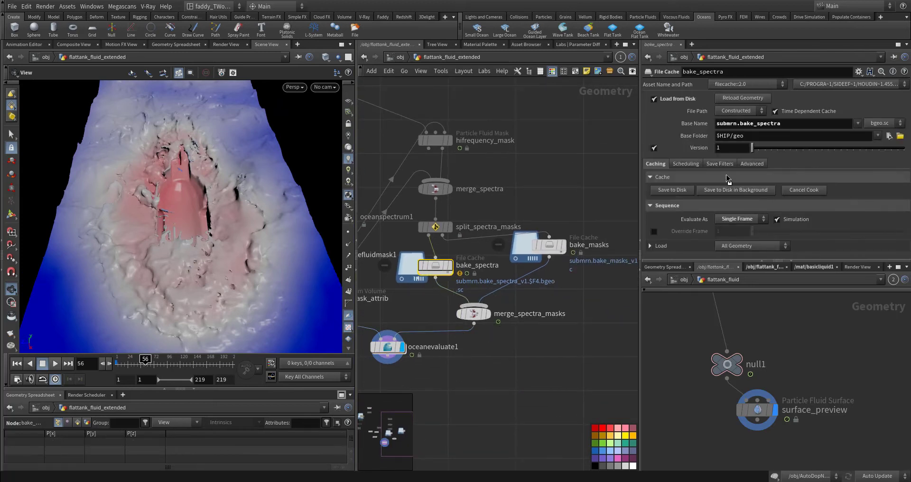
pyautogui.moveTo(576, 204); pyautogui.dragTo(545, 194, button='middle')
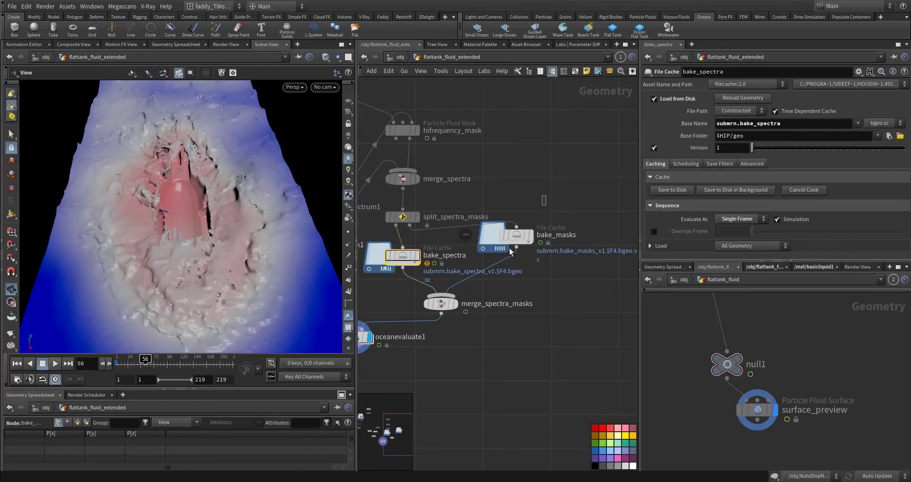
pyautogui.click(516, 236)
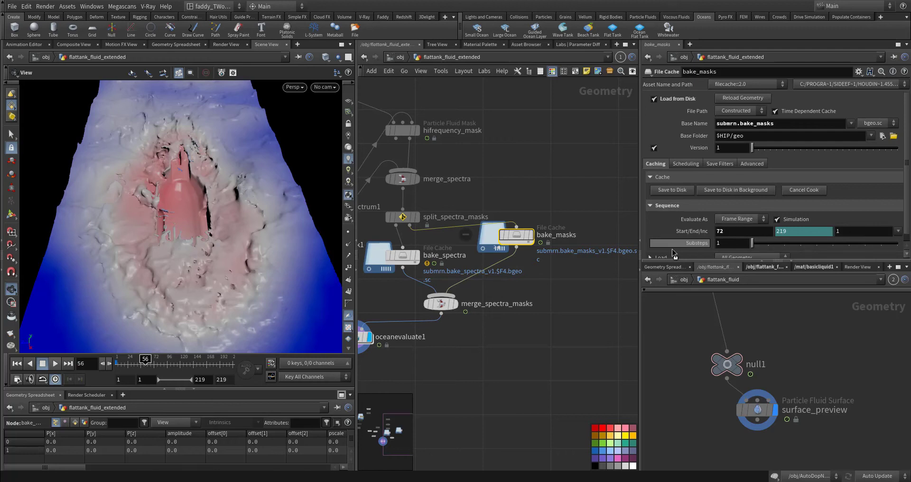
pyautogui.moveTo(521, 365); pyautogui.dragTo(611, 330, button='middle')
pyautogui.moveTo(439, 355); pyautogui.dragTo(464, 326, button='middle')
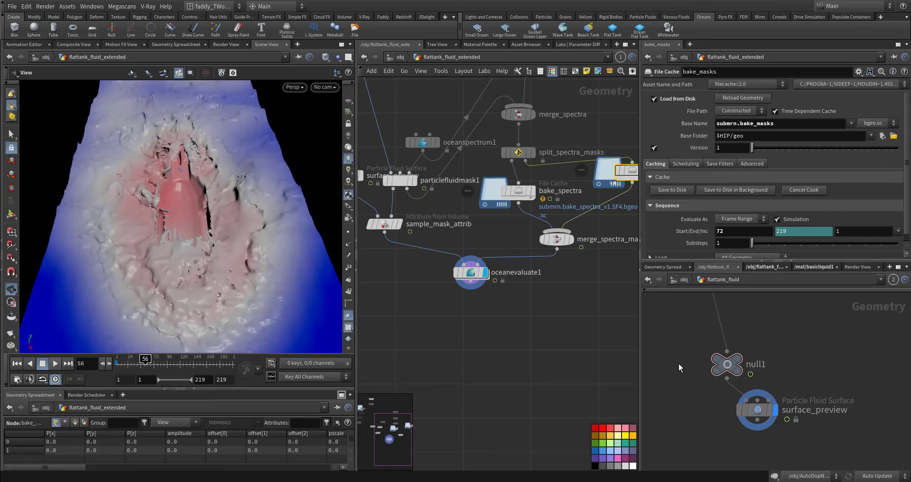
pyautogui.moveTo(585, 352); pyautogui.dragTo(543, 327, button='middle')
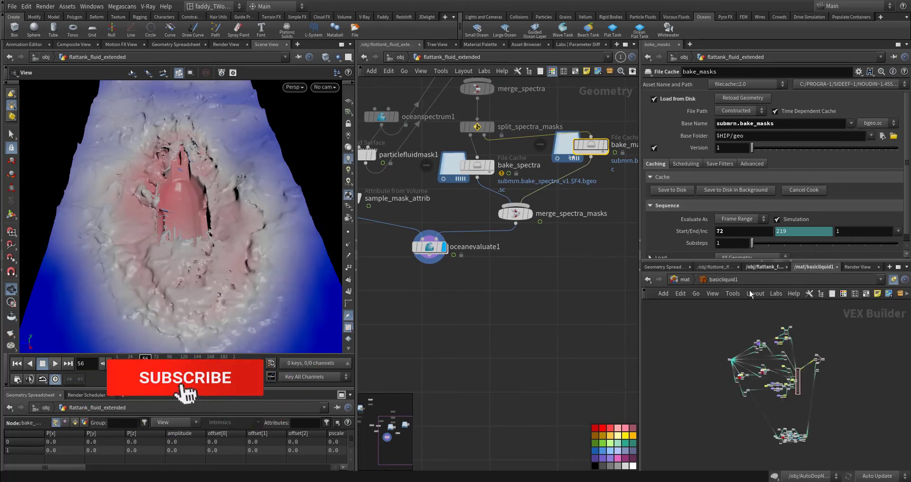
# Bring up the displacement settings of oceansurface2 in the mat network and check the render material of flattank_fluid_extended at object level
pyautogui.scroll(4, 781, 372)
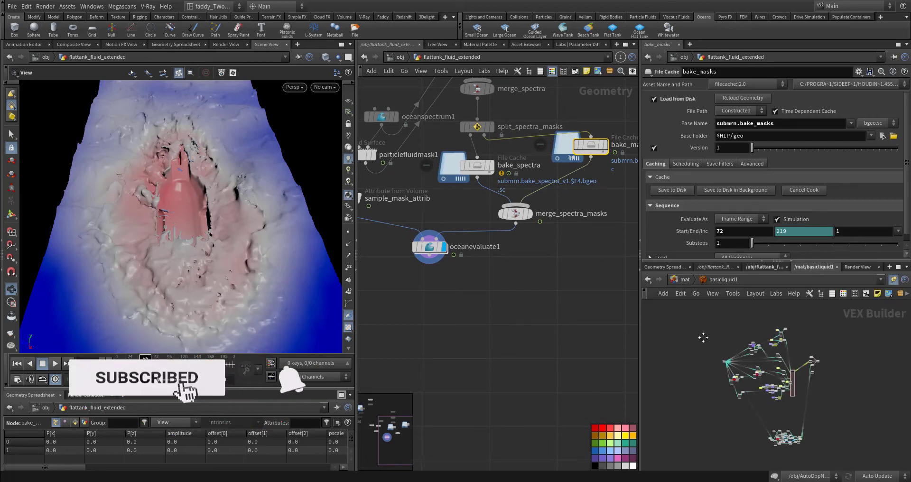
pyautogui.click(685, 279)
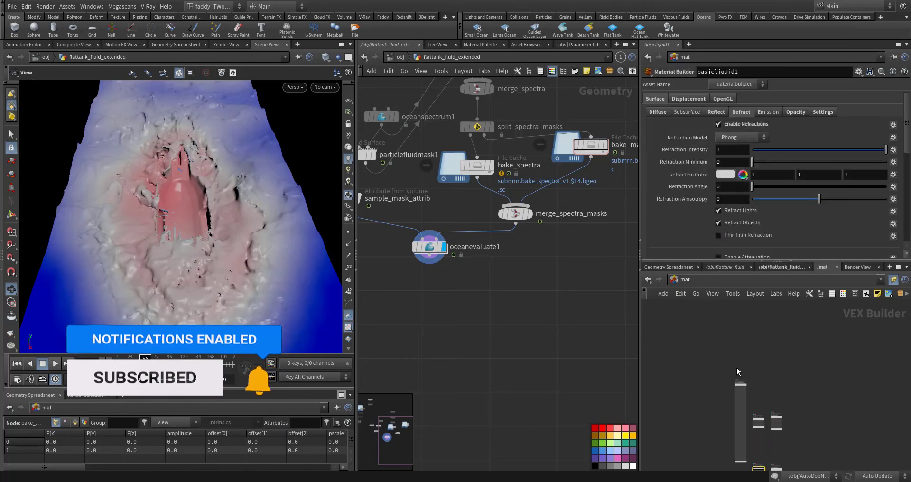
pyautogui.scroll(5, 734, 390)
pyautogui.scroll(3, 735, 390)
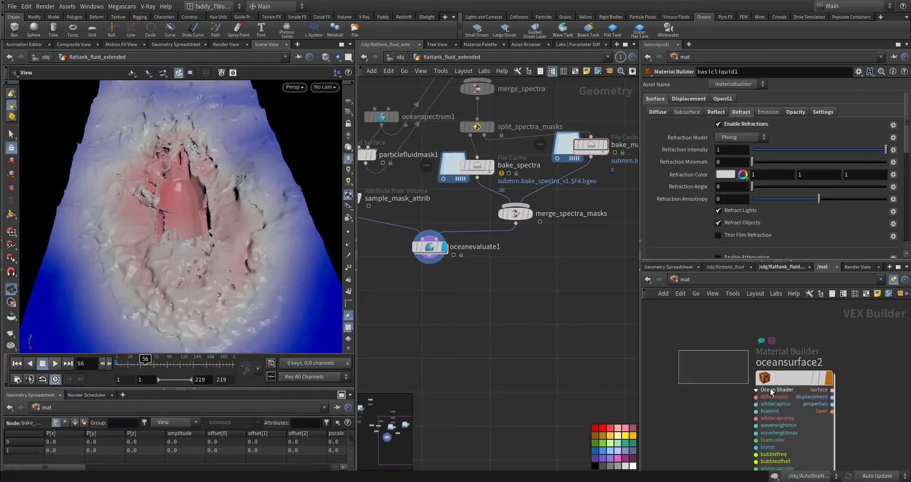
pyautogui.click(399, 58)
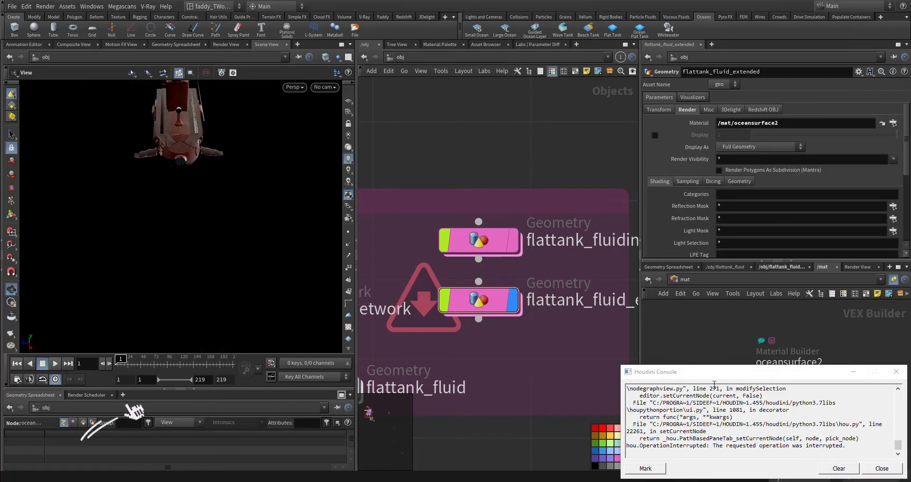
pyautogui.click(870, 469)
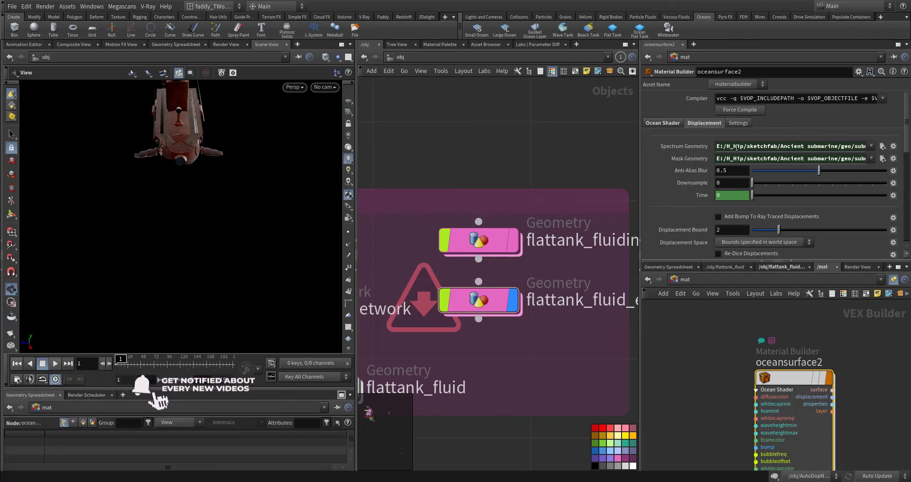
# Check the Spectrum Geometry and Mask Geometry file locations of oceansurface2 without choosing new files
pyautogui.moveTo(737, 146); pyautogui.dragTo(866, 150)
pyautogui.click(883, 147)
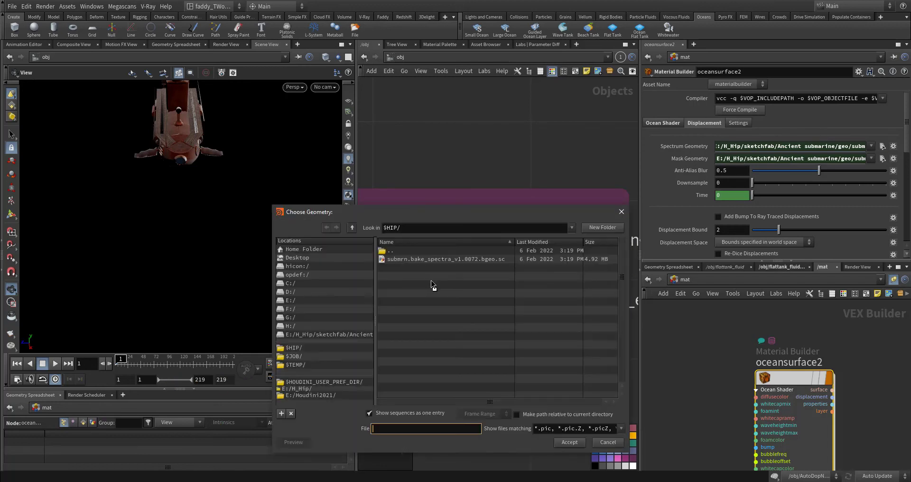
pyautogui.click(607, 442)
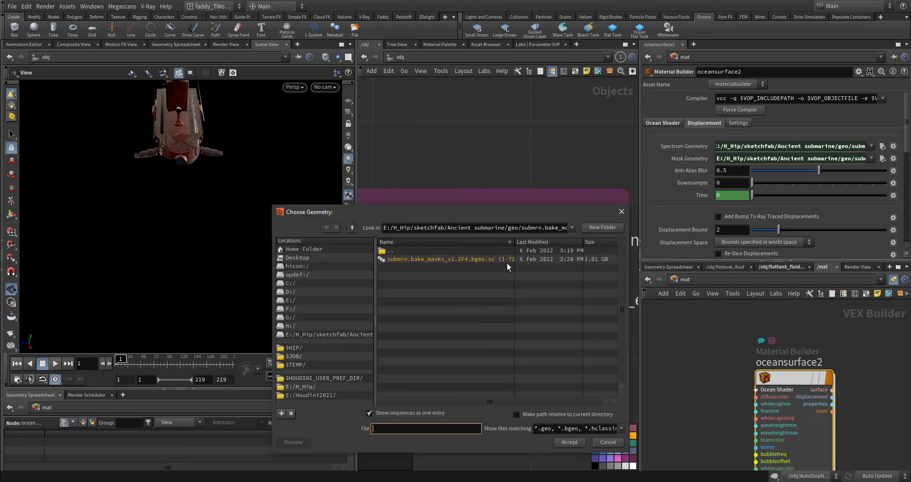
pyautogui.click(617, 442)
pyautogui.scroll(-5, 534, 367)
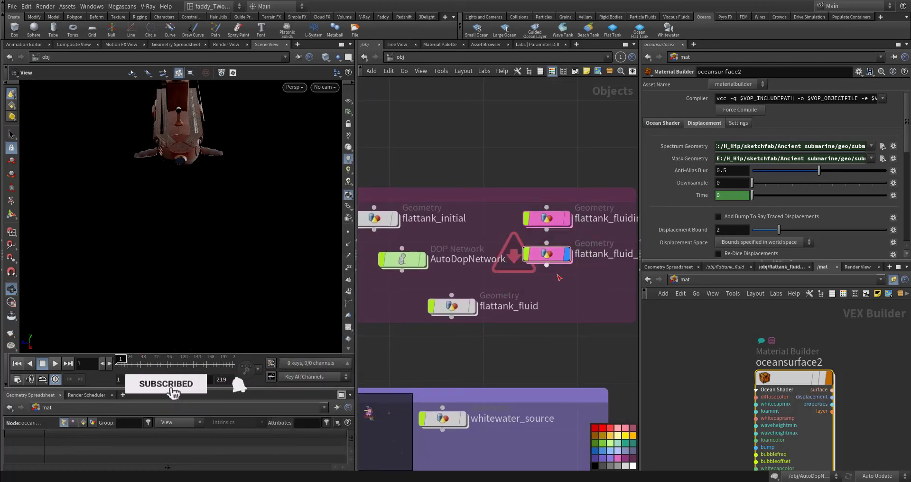
# Read the floating notes on sourcing, simulating and resimulating the white water, and minimise the notes window
pyautogui.hotkey('alt', 'Tab')
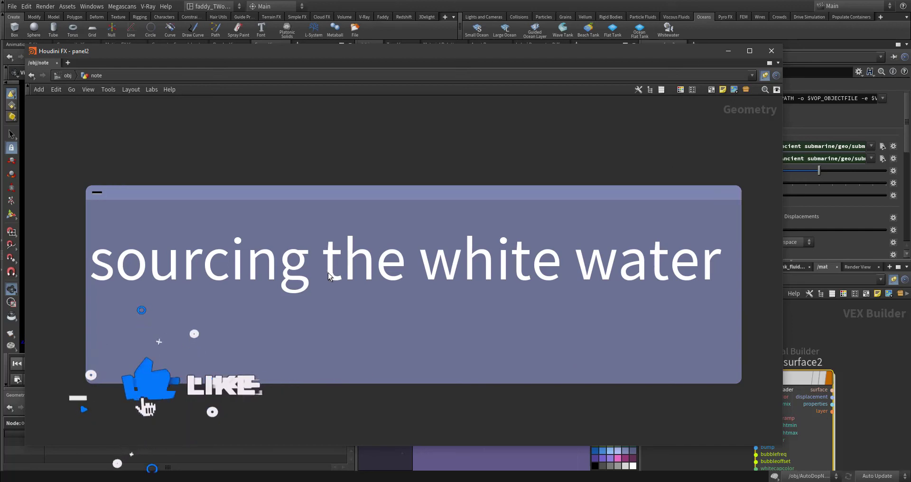
pyautogui.scroll(-3, 622, 264)
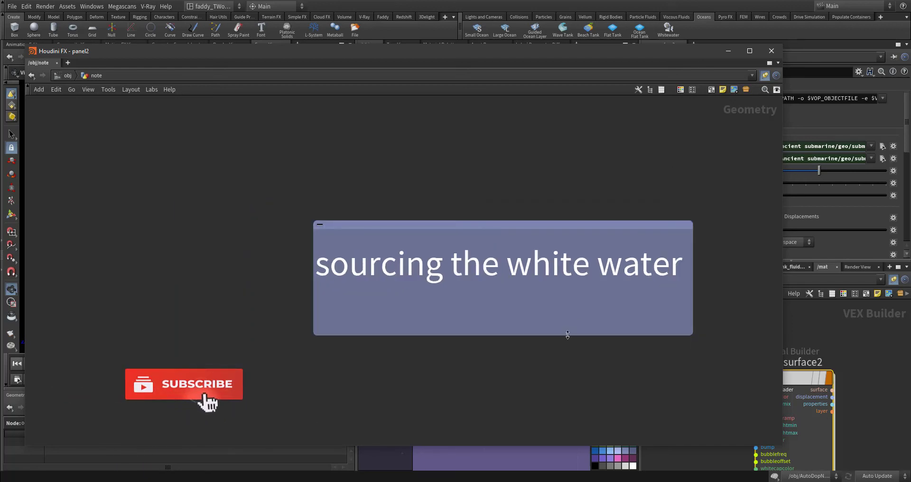
pyautogui.moveTo(553, 348); pyautogui.dragTo(541, 229, button='middle')
pyautogui.scroll(-2, 541, 231)
pyautogui.moveTo(545, 274); pyautogui.dragTo(528, 175, button='middle')
pyautogui.moveTo(500, 340); pyautogui.dragTo(473, 169, button='middle')
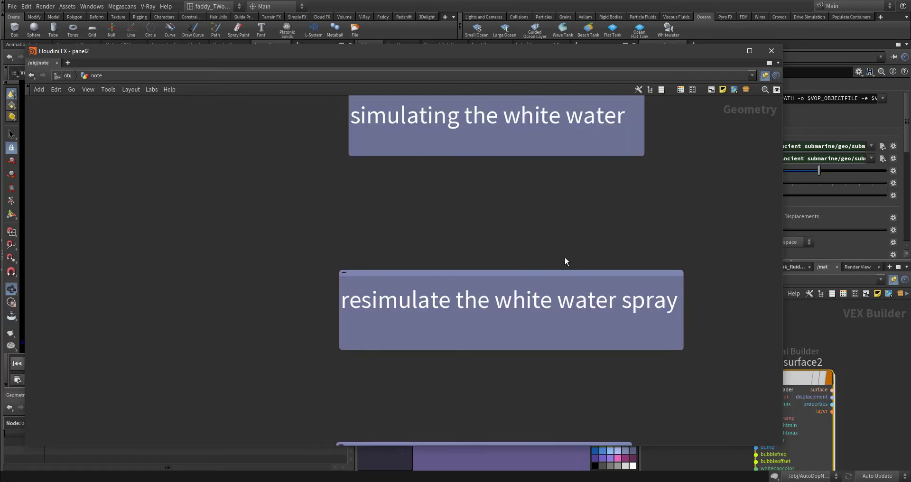
pyautogui.moveTo(568, 222); pyautogui.dragTo(569, 379, button='middle')
pyautogui.scroll(5, 451, 291)
pyautogui.moveTo(450, 329); pyautogui.dragTo(382, 396, button='middle')
pyautogui.click(728, 51)
# Locate the Whitewater tool among the Particle Fluids and Oceans tools
pyautogui.moveTo(533, 165); pyautogui.dragTo(568, 98, button='middle')
pyautogui.moveTo(453, 279); pyautogui.dragTo(543, 188, button='middle')
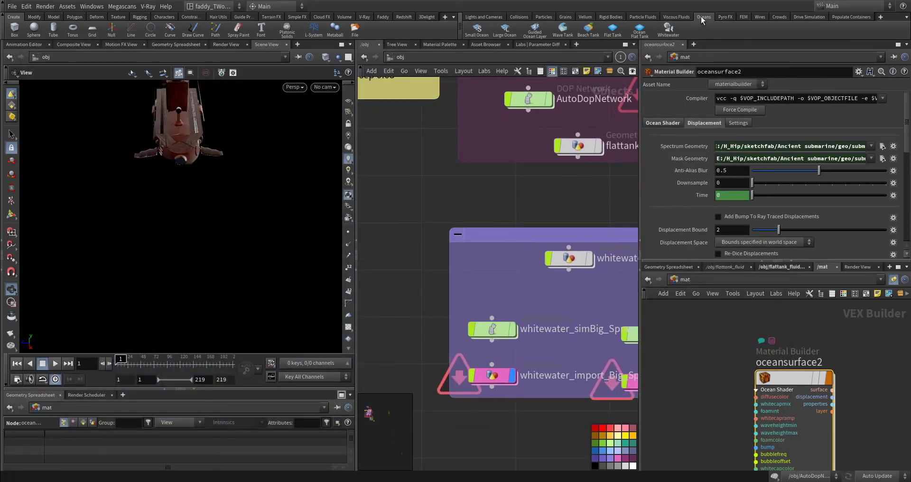
pyautogui.click(637, 19)
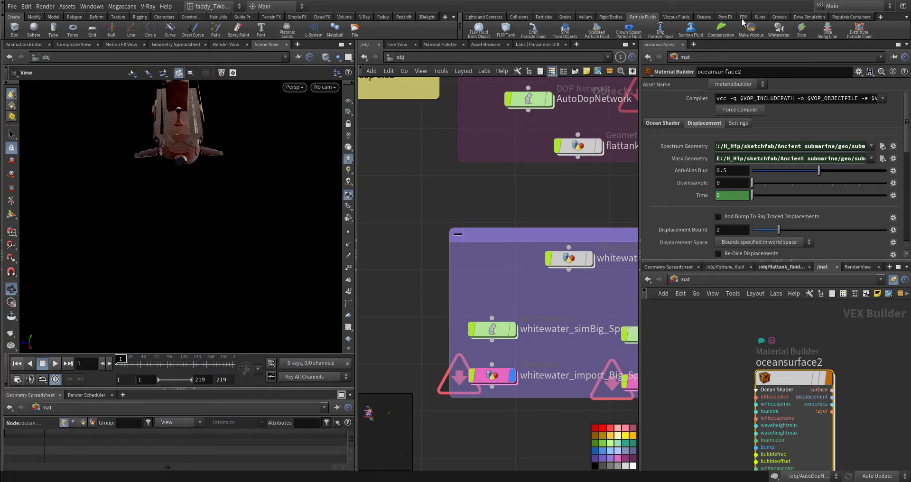
pyautogui.click(707, 18)
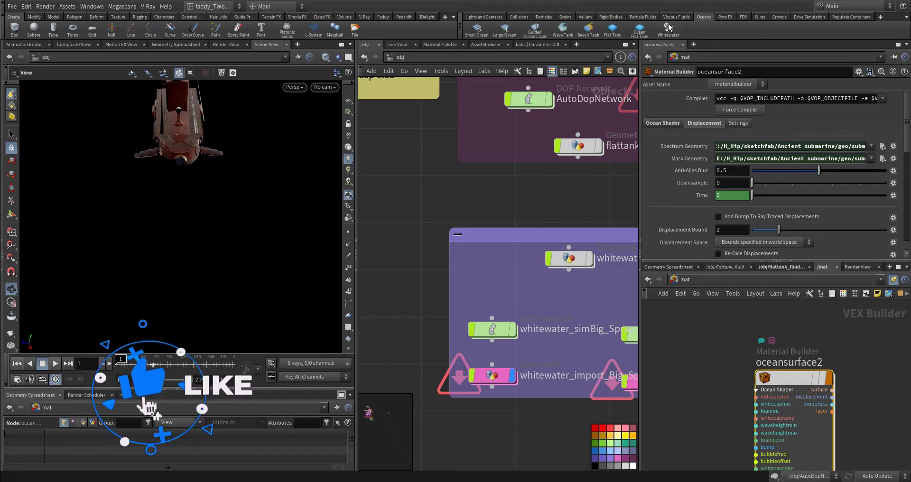
# Look over the whitewater source, simulation and import objects, and go inside whitewater_source
pyautogui.moveTo(538, 212); pyautogui.dragTo(494, 193, button='middle')
pyautogui.moveTo(486, 246)
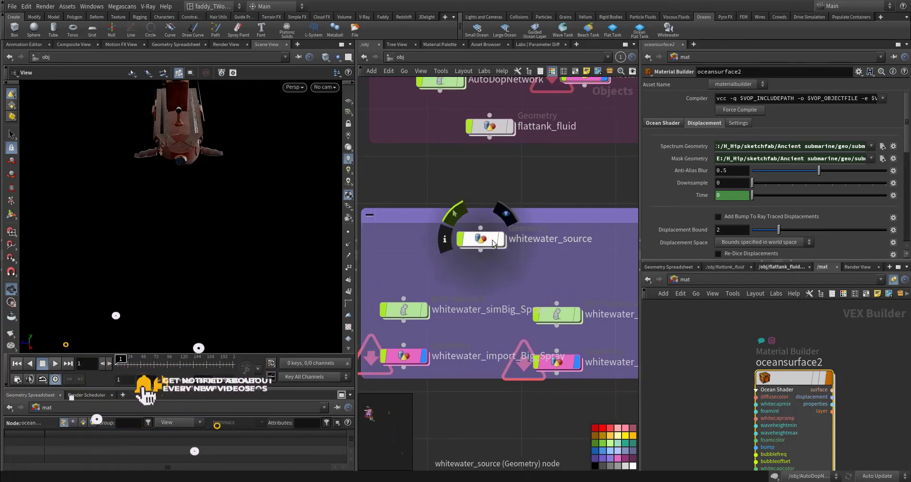
pyautogui.moveTo(420, 309)
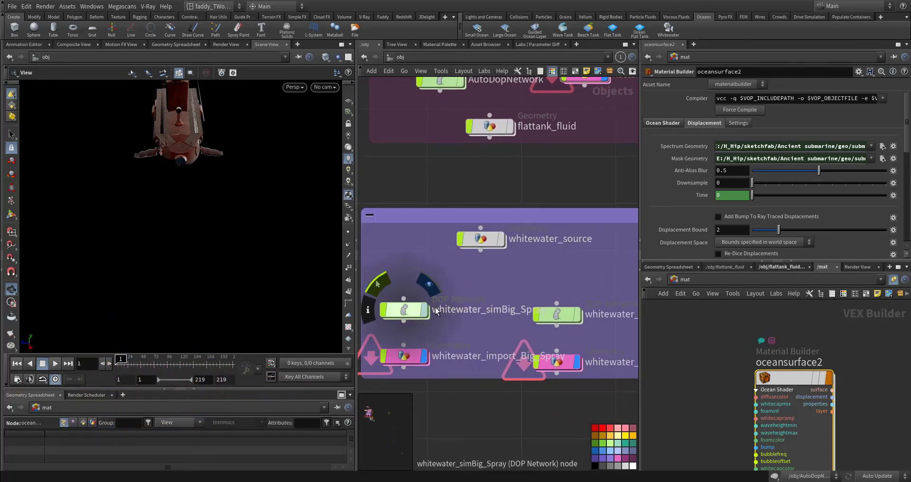
pyautogui.moveTo(570, 257); pyautogui.dragTo(517, 312, button='middle')
pyautogui.moveTo(475, 338)
pyautogui.click(476, 284)
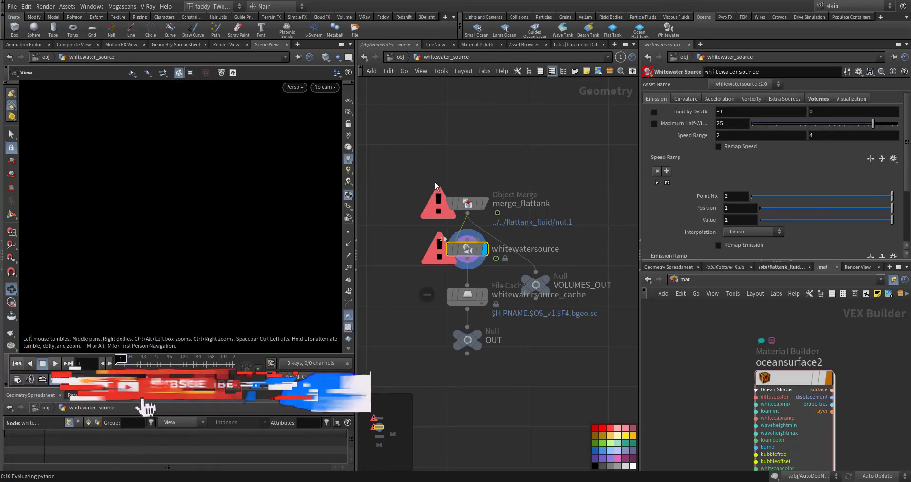
# Display merge_flattank inside whitewater_source and examine the fluid it imports from flattank_fluid/null1
pyautogui.moveTo(418, 179); pyautogui.dragTo(524, 212)
pyautogui.moveTo(525, 210); pyautogui.dragTo(545, 124, button='middle')
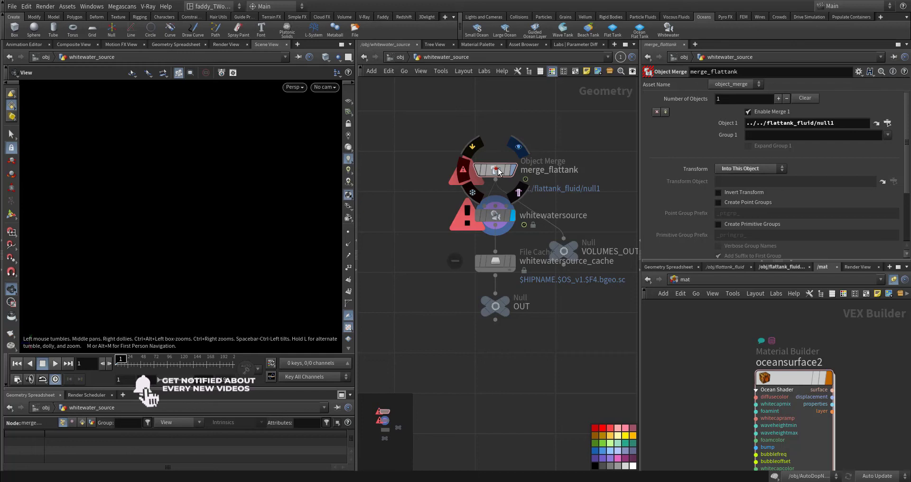
pyautogui.click(498, 171)
pyautogui.press('r')
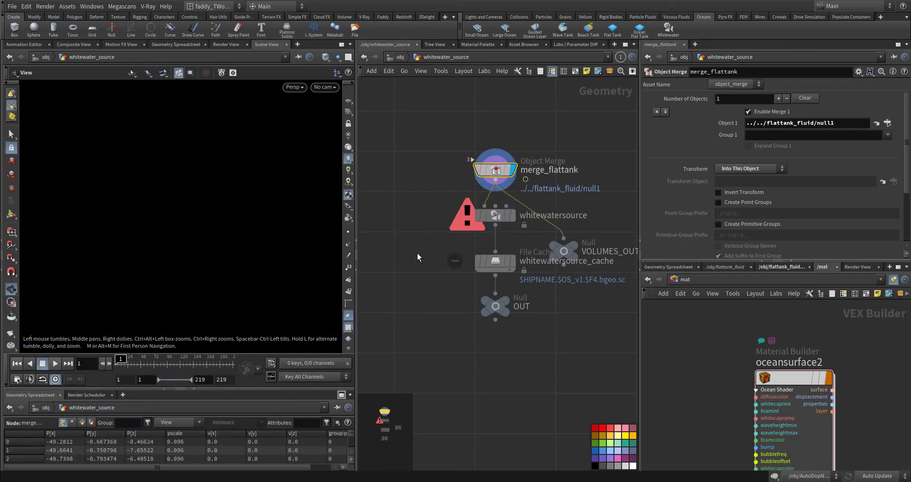
pyautogui.moveTo(514, 219); pyautogui.dragTo(503, 234, button='middle')
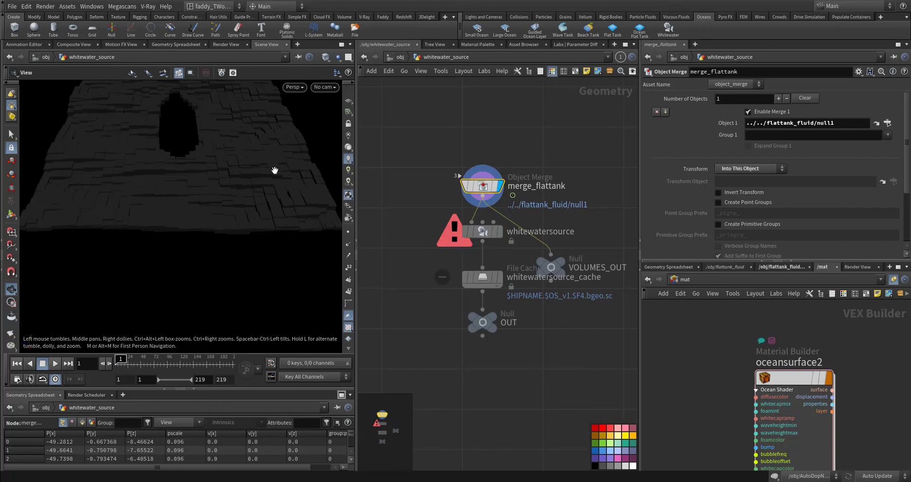
pyautogui.moveTo(266, 214); pyautogui.dragTo(264, 214, button='middle')
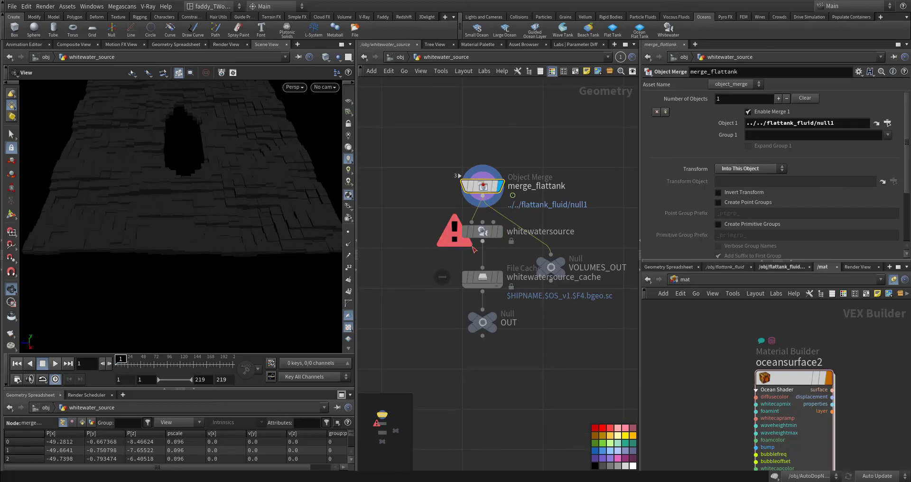
# Display the whitewatersource node and review its emission and curvature settings
pyautogui.moveTo(486, 235)
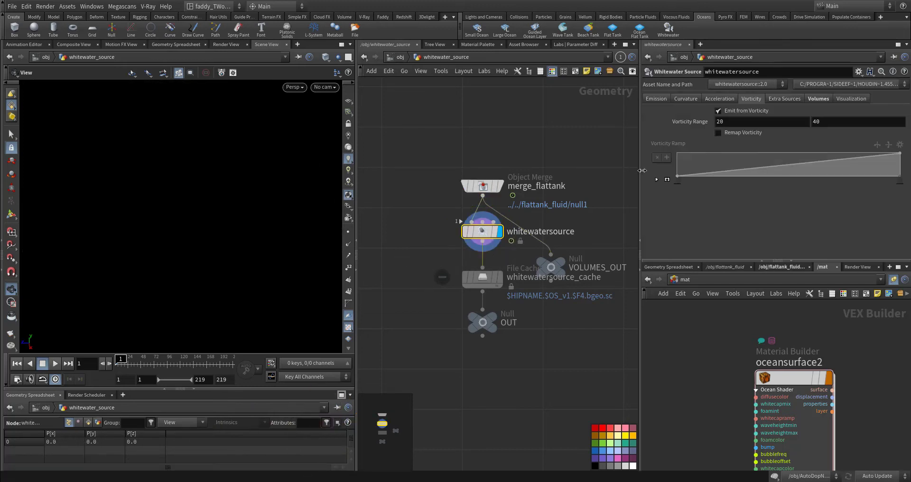
pyautogui.click(663, 101)
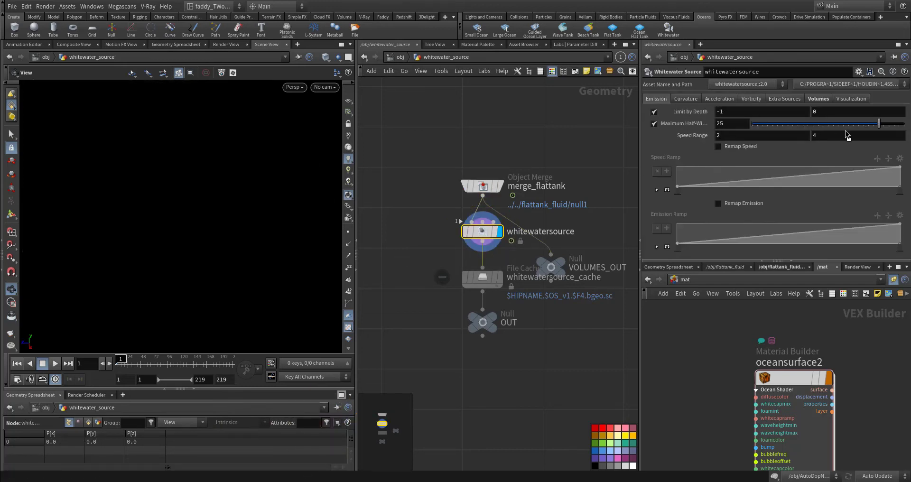
pyautogui.click(686, 100)
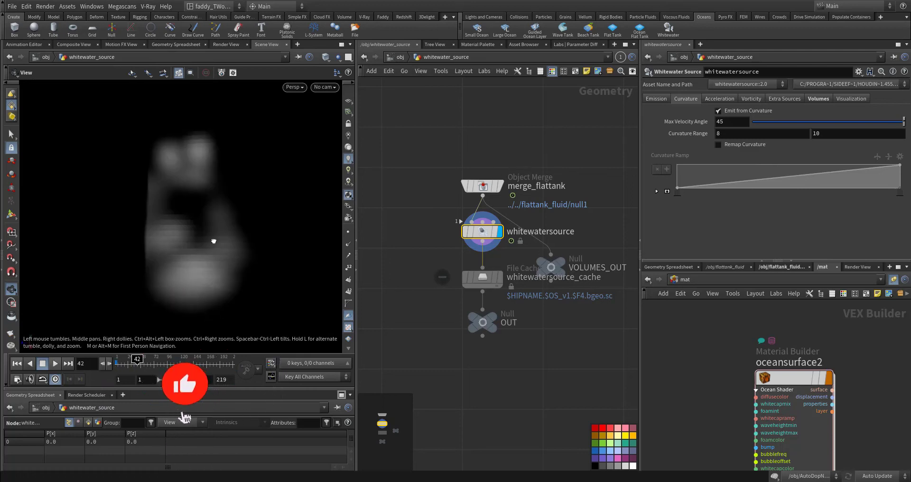
# Inspect the emission volume at frame 42 and turn on the source particles visualization of whitewatersource
pyautogui.moveTo(213, 240)
pyautogui.mouseDown()
pyautogui.moveTo(225, 232)
pyautogui.moveTo(213, 249)
pyautogui.mouseUp()
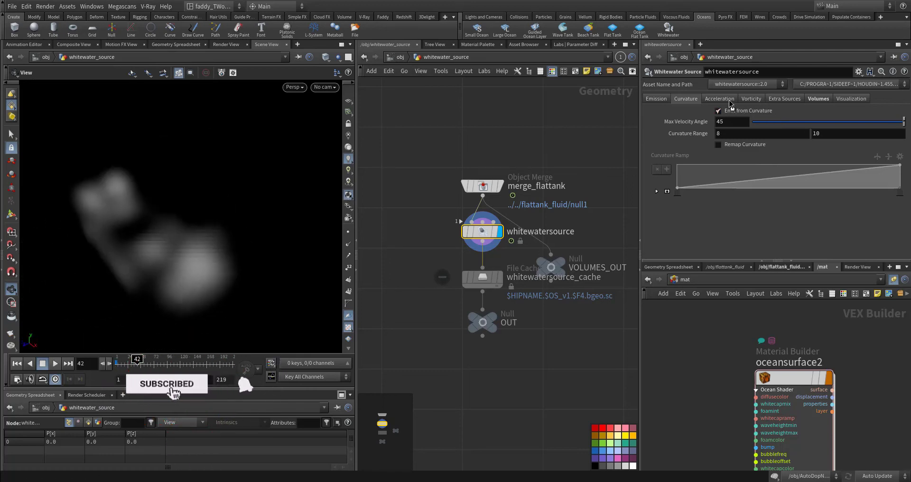
pyautogui.click(852, 99)
pyautogui.click(745, 122)
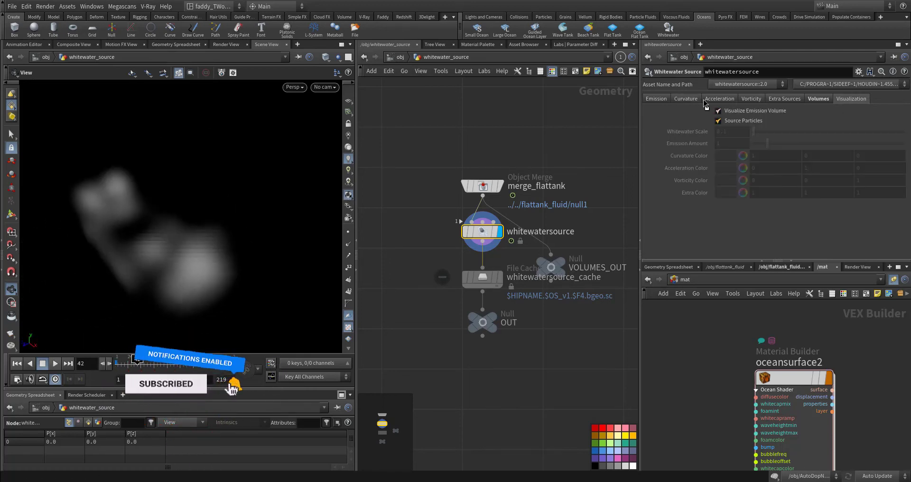
# Examine the coloured source particles from several angles alongside the curvature, acceleration, vorticity and extra source settings of whitewatersource
pyautogui.click(695, 99)
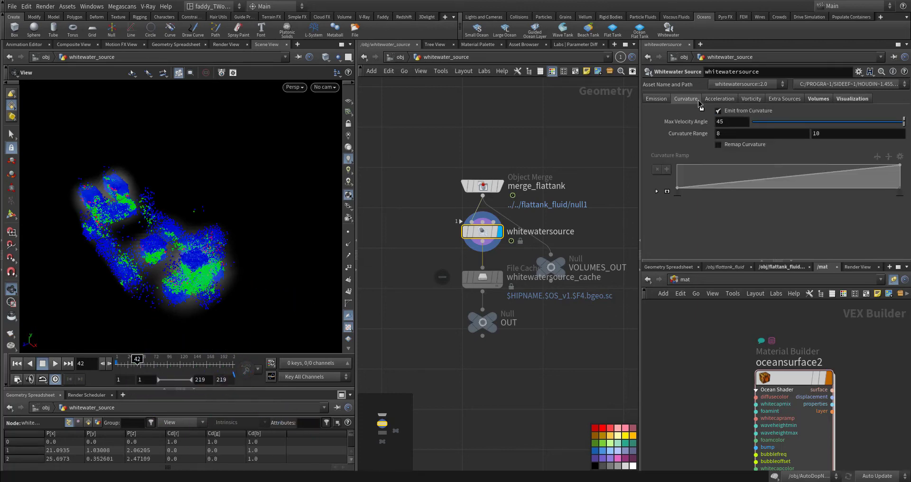
pyautogui.click(716, 99)
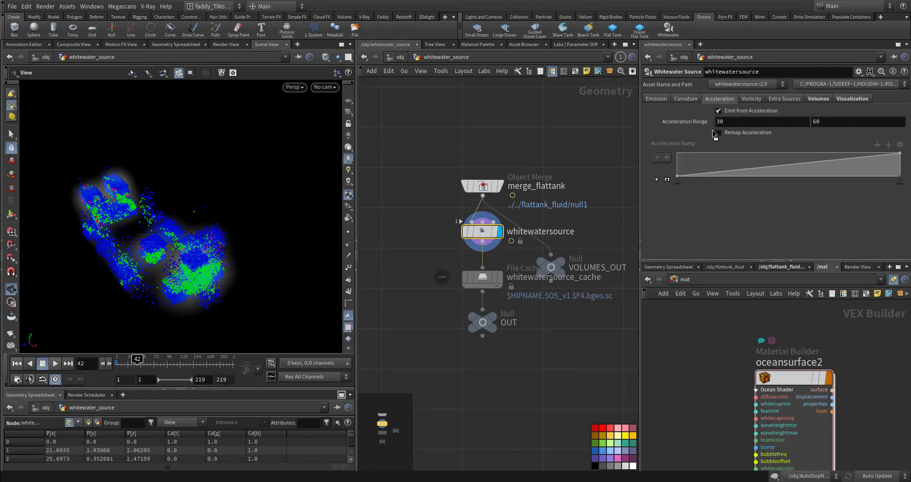
pyautogui.moveTo(209, 223); pyautogui.dragTo(225, 235)
pyautogui.moveTo(225, 235); pyautogui.dragTo(290, 197, button='middle')
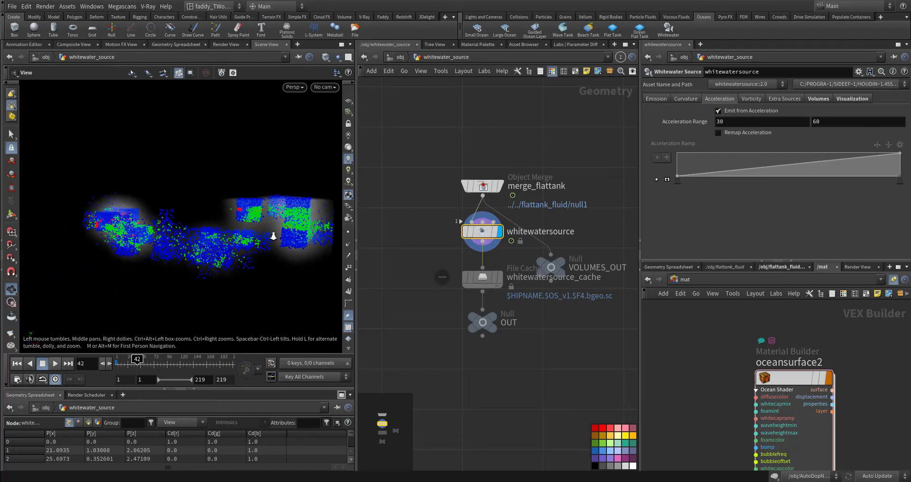
pyautogui.moveTo(272, 236); pyautogui.dragTo(232, 225, button='right')
pyautogui.moveTo(156, 284); pyautogui.dragTo(164, 229)
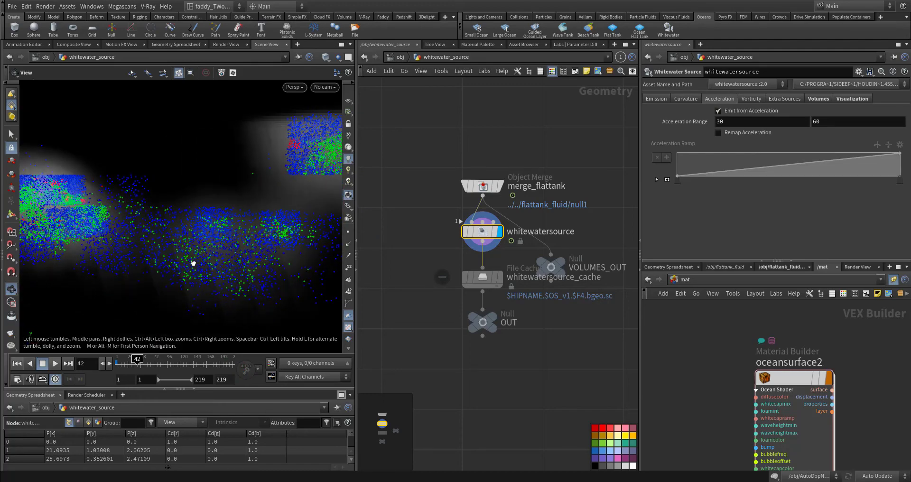
pyautogui.moveTo(194, 263); pyautogui.dragTo(209, 252)
pyautogui.moveTo(209, 252); pyautogui.dragTo(171, 249, button='right')
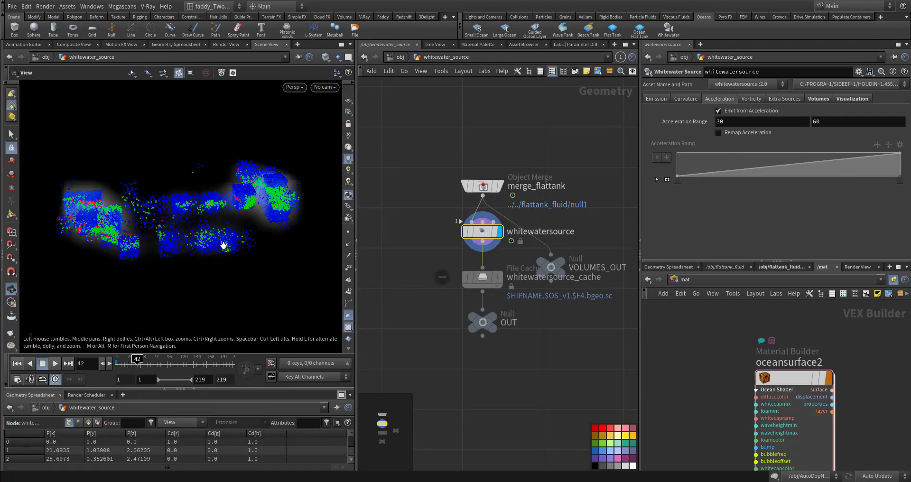
pyautogui.moveTo(219, 209); pyautogui.dragTo(191, 221, button='middle')
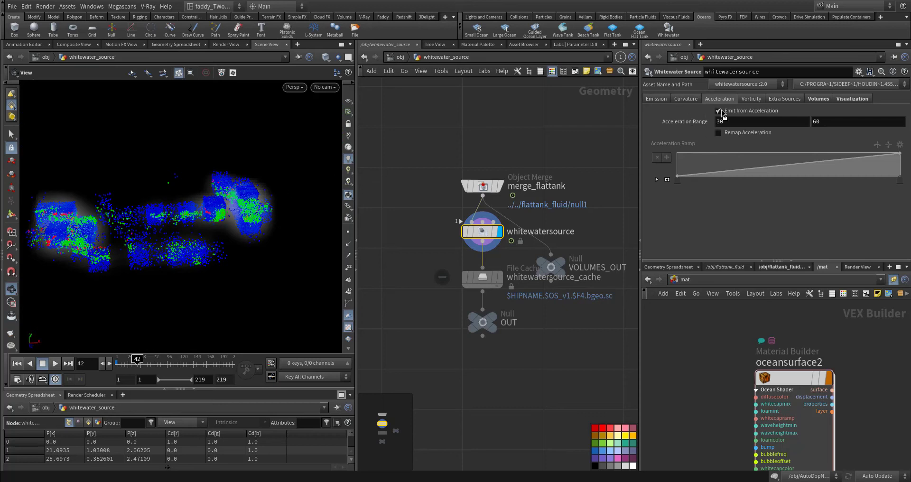
pyautogui.click(752, 99)
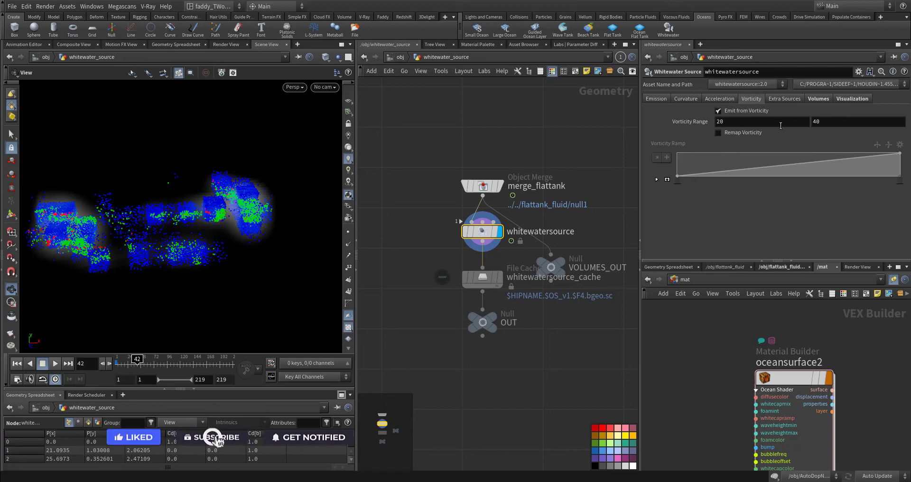
pyautogui.click(795, 100)
pyautogui.click(753, 102)
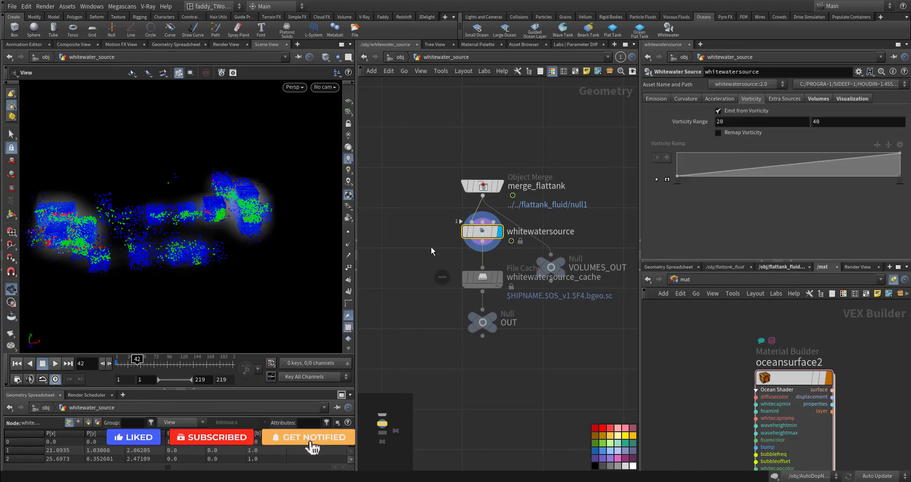
pyautogui.moveTo(433, 248); pyautogui.dragTo(451, 190, button='middle')
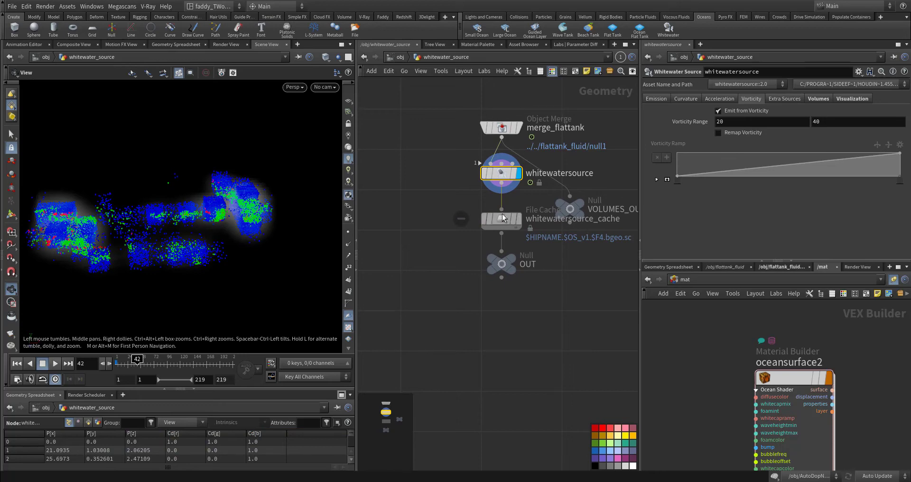
pyautogui.moveTo(126, 244); pyautogui.dragTo(156, 258)
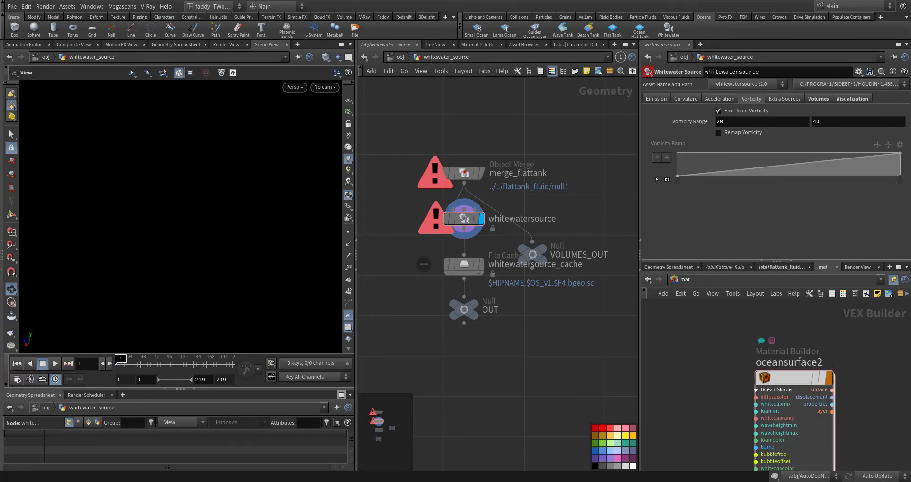
pyautogui.moveTo(498, 275)
pyautogui.mouseDown(button='middle')
pyautogui.moveTo(475, 255)
pyautogui.moveTo(484, 279)
pyautogui.mouseUp(button='middle')
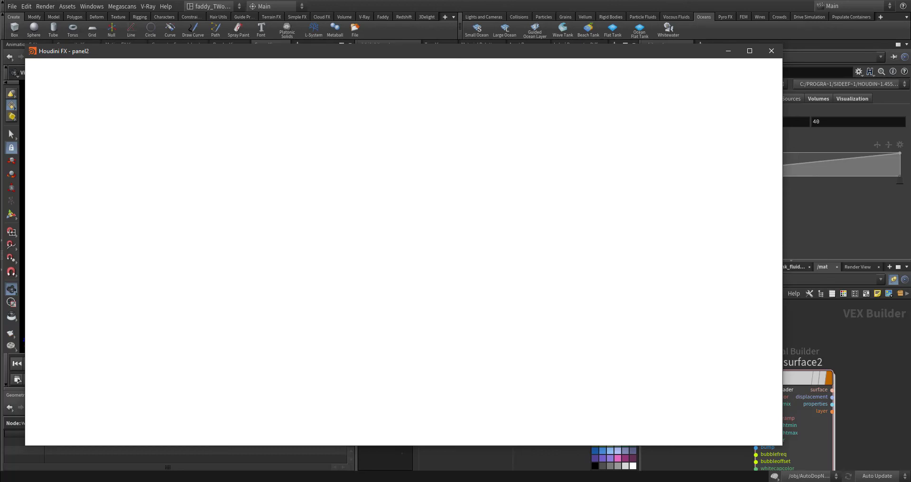
# Put away the floating notes window and go inside the whitewater_sim1 DOP network
pyautogui.click(771, 51)
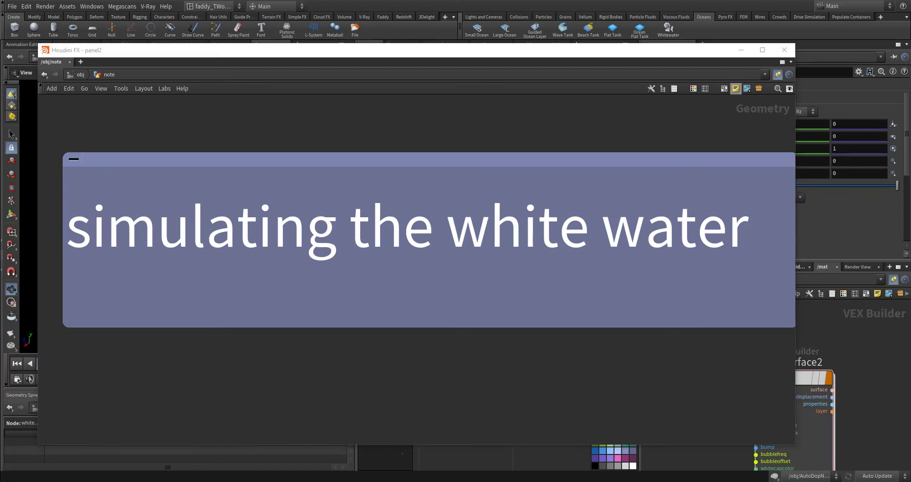
pyautogui.click(741, 50)
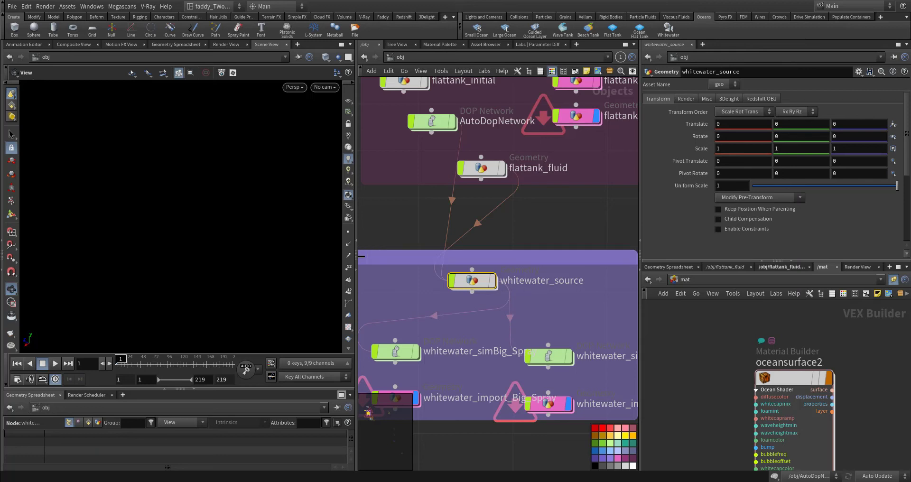
pyautogui.moveTo(548, 356); pyautogui.dragTo(479, 291, button='middle')
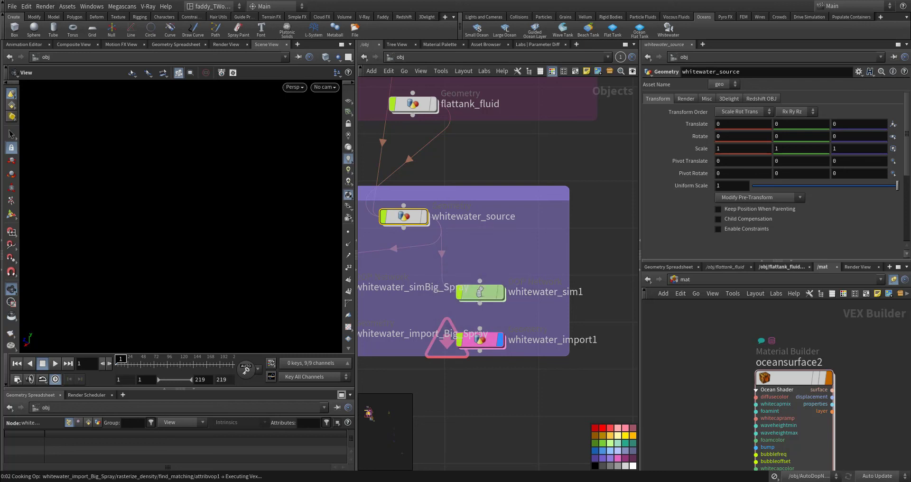
pyautogui.click(480, 293)
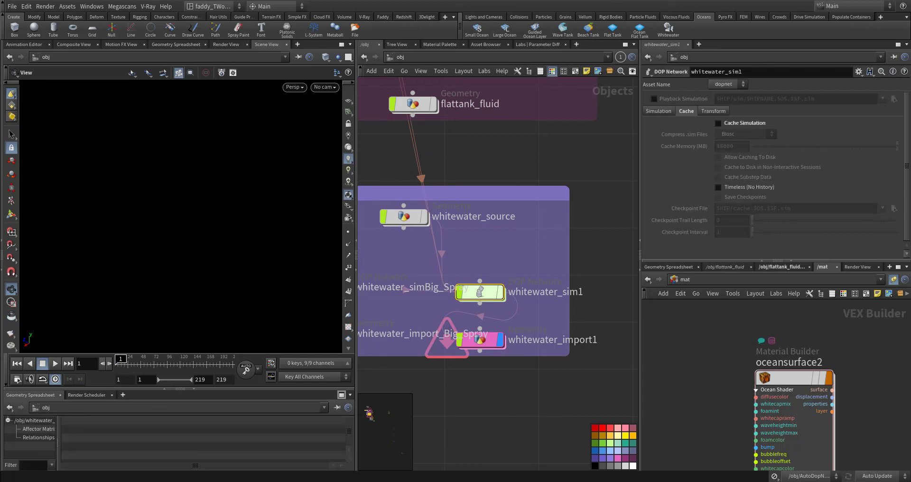
pyautogui.doubleClick(479, 292)
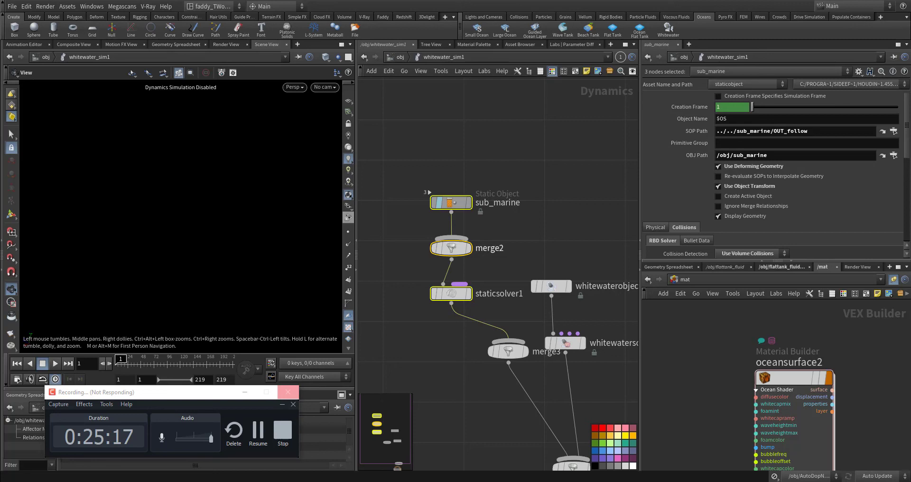
# Look over the sub_marine static object chain in whitewater_sim1 and inspect the settings of whitewaterobject1
pyautogui.moveTo(489, 248); pyautogui.dragTo(466, 225, button='middle')
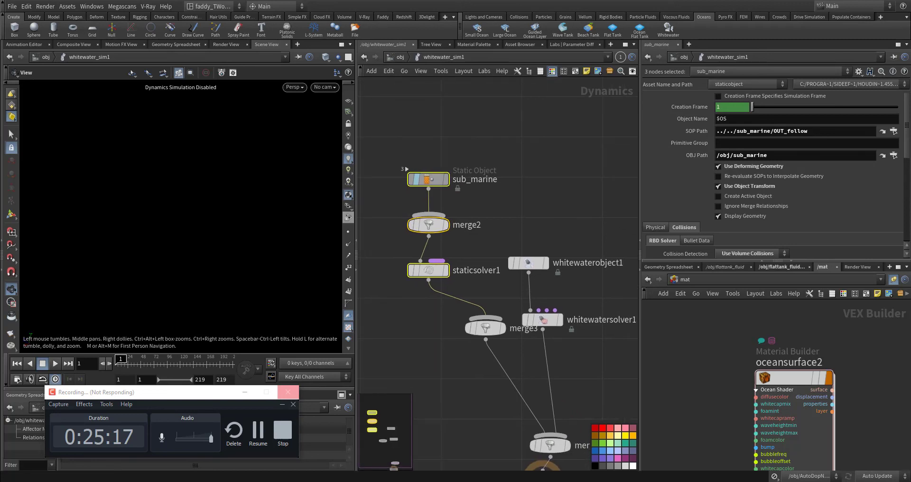
pyautogui.moveTo(566, 231); pyautogui.dragTo(529, 262)
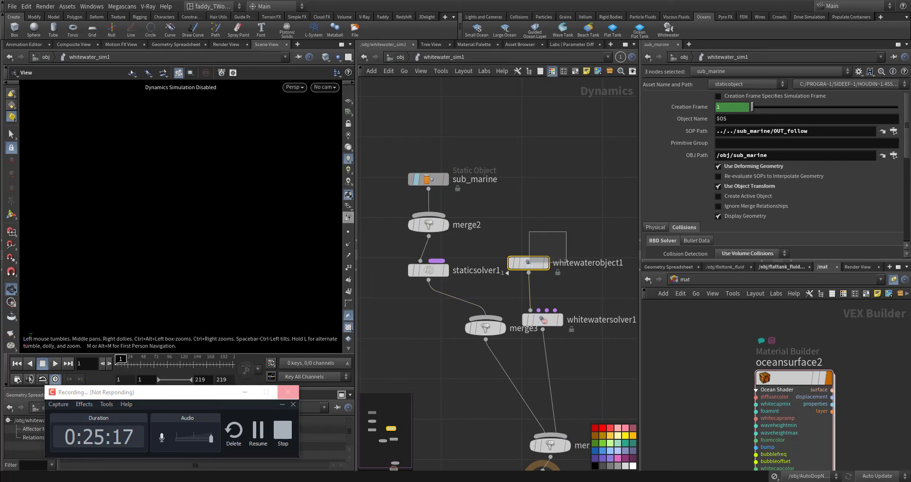
pyautogui.moveTo(529, 262); pyautogui.dragTo(529, 262)
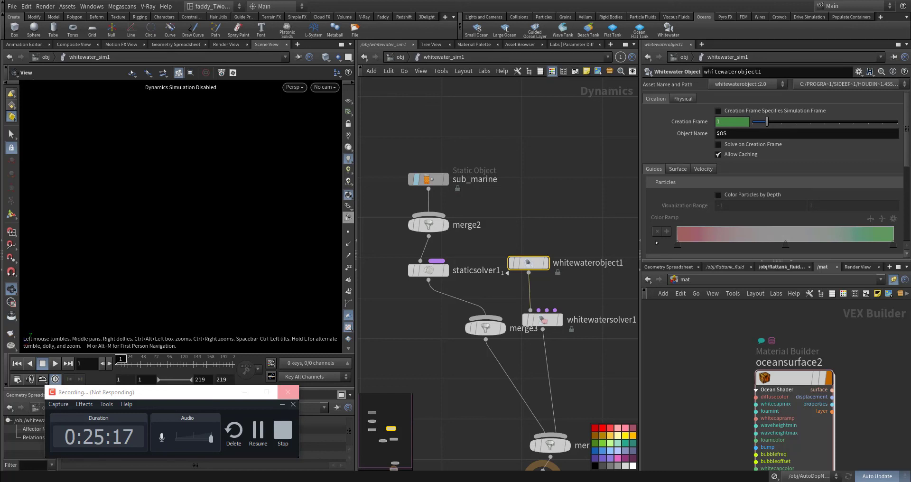
# Switch the scene's cook update mode to Manual and bring up the whitewatersolver1 settings
pyautogui.click(876, 476)
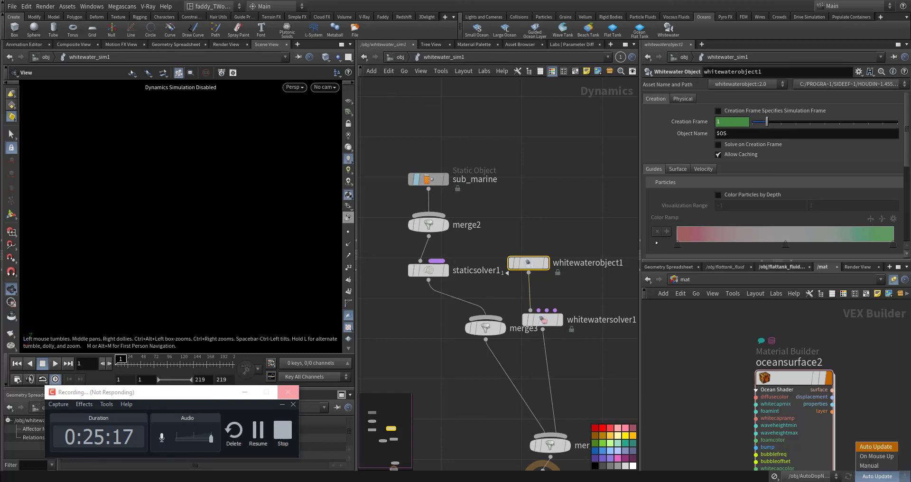
pyautogui.click(869, 466)
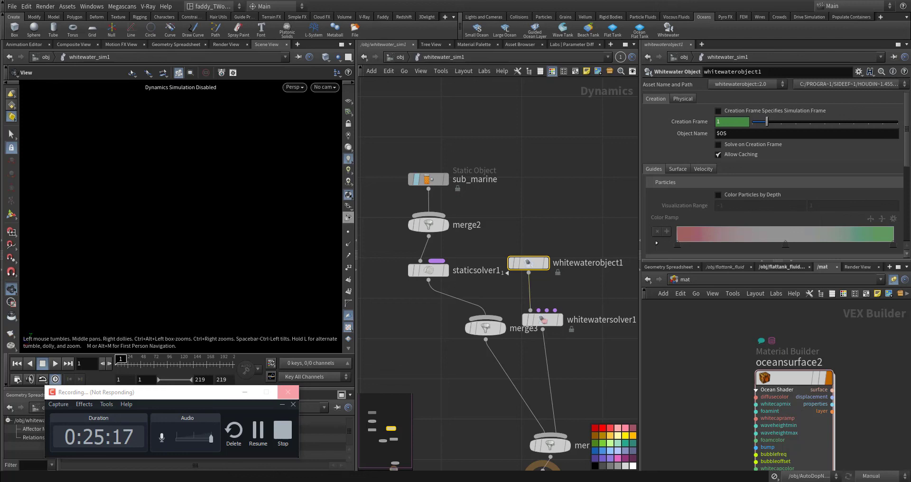
pyautogui.moveTo(536, 223); pyautogui.dragTo(518, 258, button='middle')
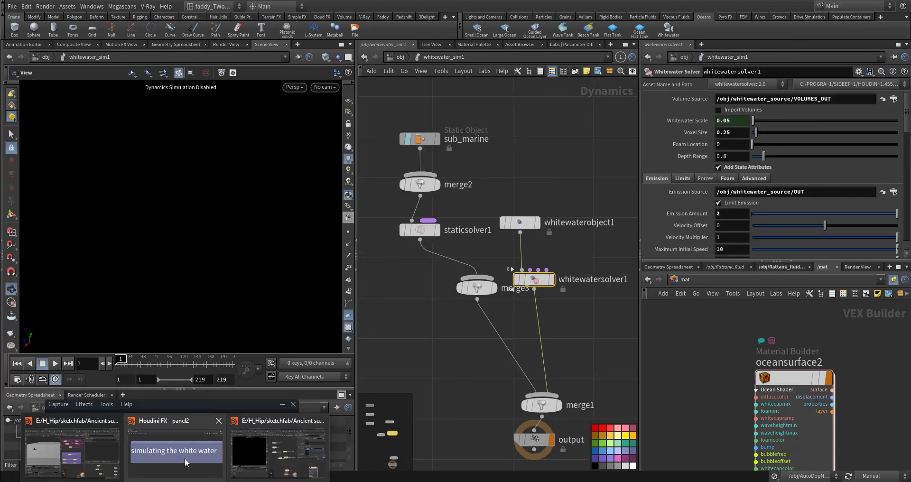
# Bring back the floating note on simulating the white water, read it and minimise its window
pyautogui.click(184, 457)
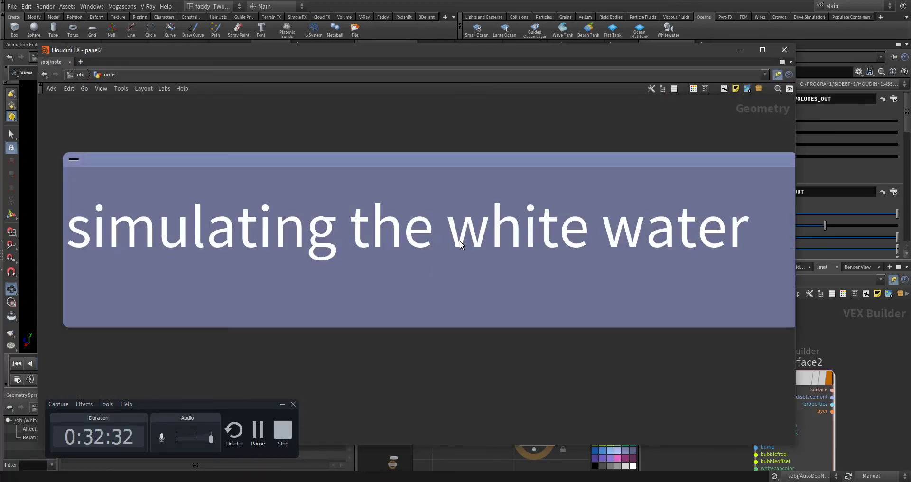
pyautogui.moveTo(486, 347); pyautogui.dragTo(454, 307, button='middle')
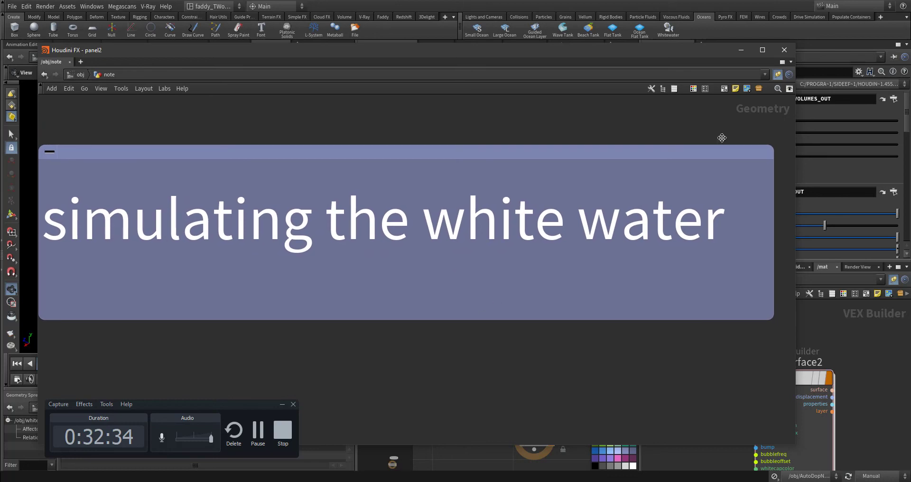
pyautogui.click(737, 51)
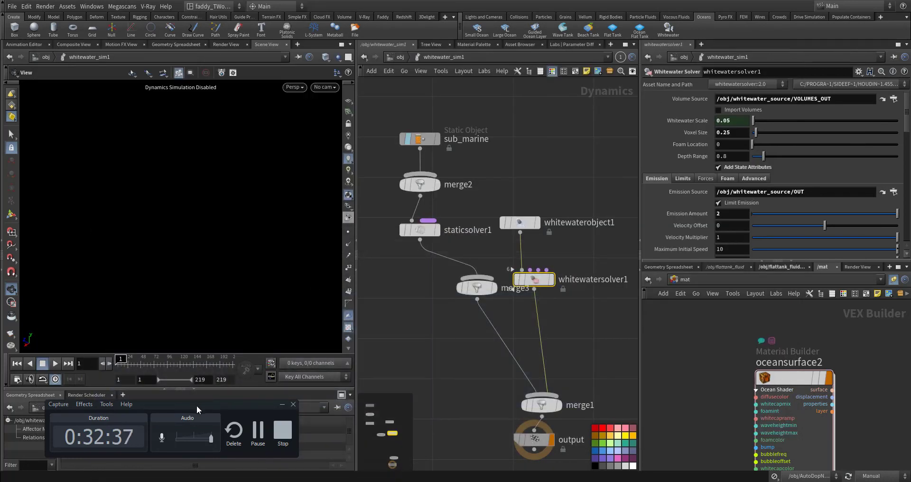
pyautogui.moveTo(201, 405); pyautogui.dragTo(908, 382)
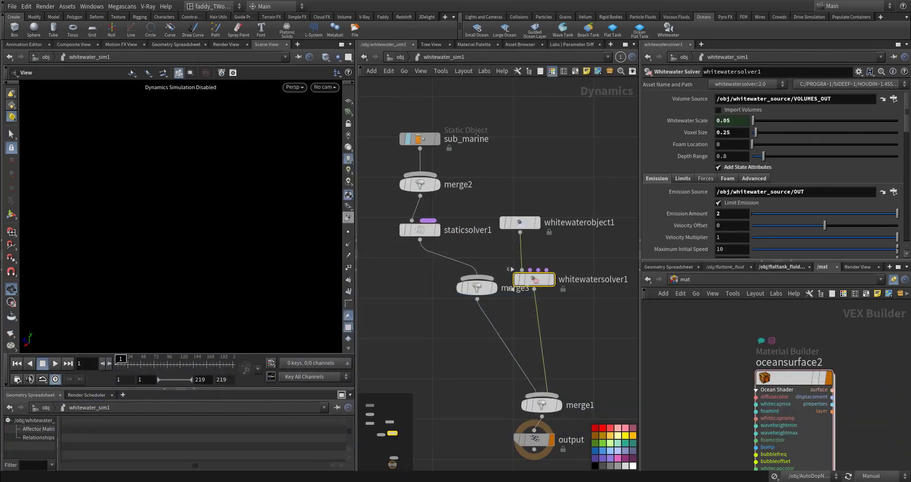
# Set the Whitewater Scale of whitewatersolver1 to 1
pyautogui.moveTo(576, 330); pyautogui.dragTo(534, 340, button='middle')
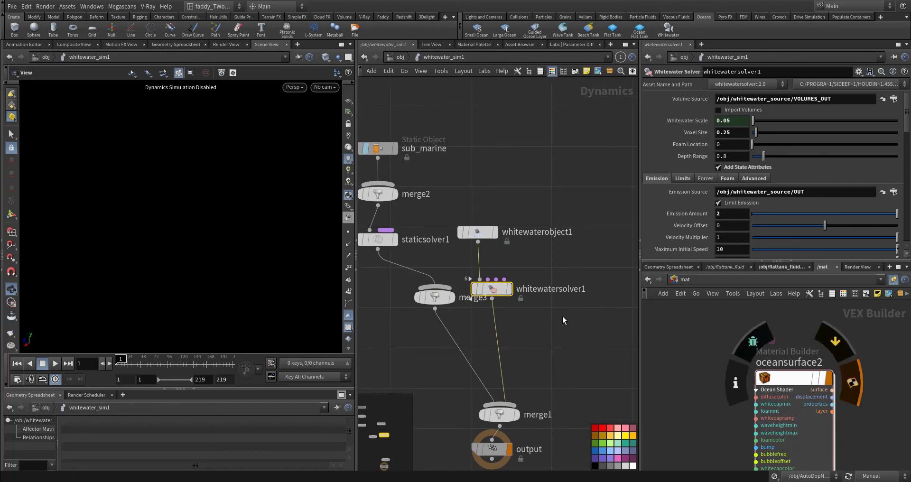
pyautogui.click(733, 119)
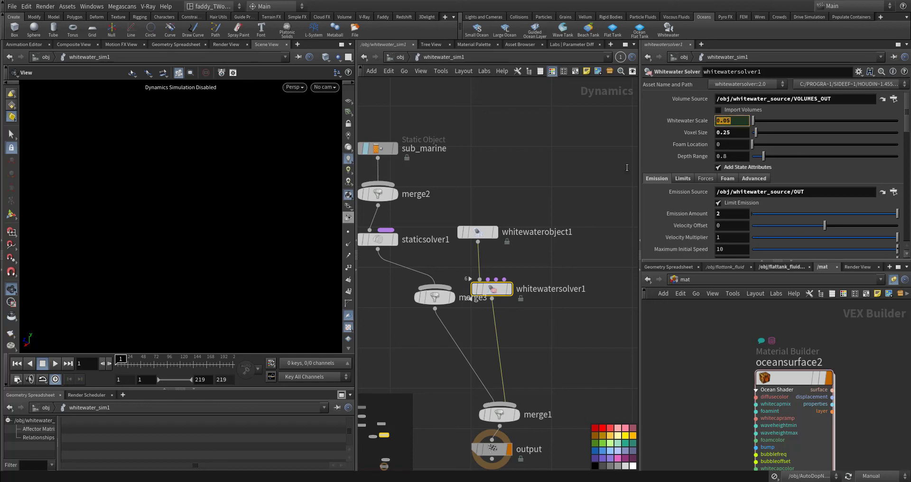
pyautogui.write('1')
pyautogui.press('Return')
pyautogui.moveTo(597, 224)
pyautogui.mouseDown(button='middle')
pyautogui.moveTo(571, 211)
pyautogui.moveTo(590, 229)
pyautogui.mouseUp(button='middle')
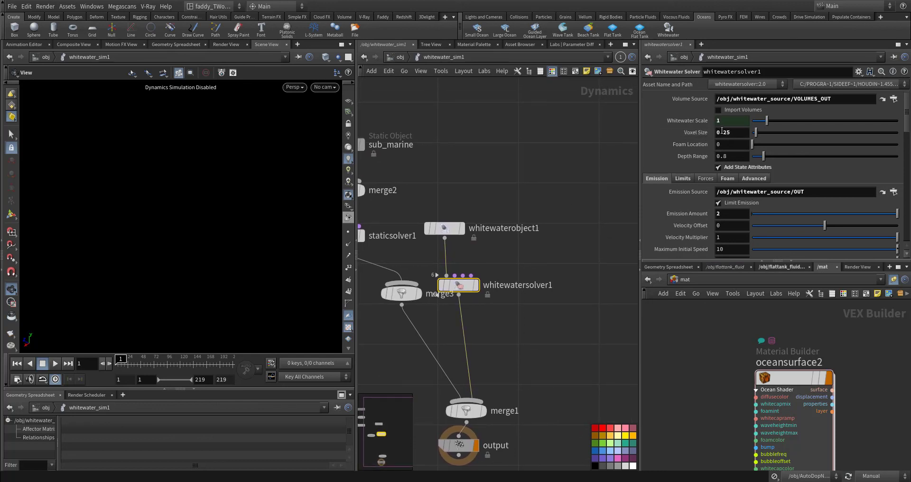
# Examine the voxel size and emission settings of whitewatersolver1
pyautogui.doubleClick(725, 132)
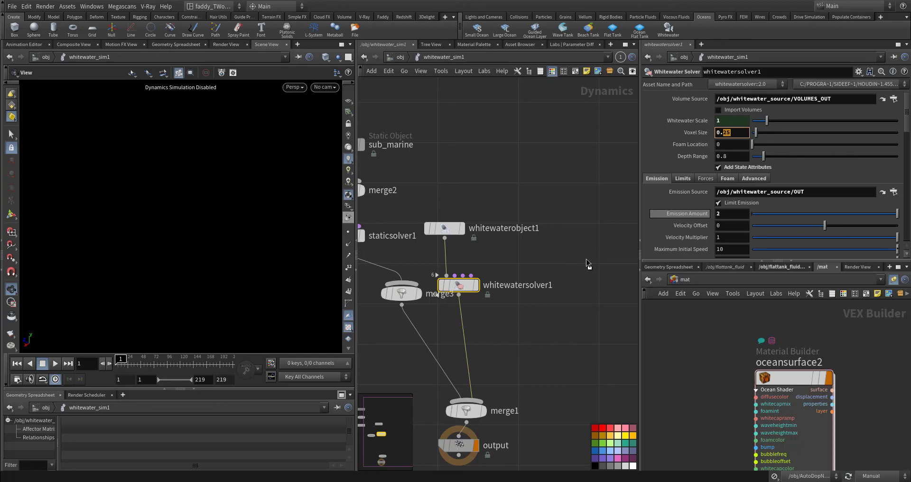
pyautogui.moveTo(589, 264); pyautogui.dragTo(567, 238, button='middle')
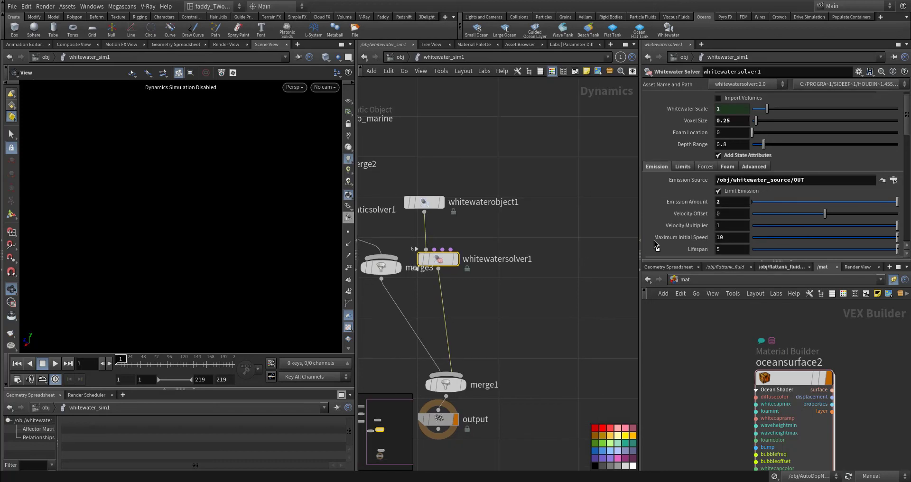
# Examine the advanced emission settings of whitewatersolver1, including the seed, aging rates and velocity noise
pyautogui.scroll(-3, 674, 239)
pyautogui.scroll(-2, 674, 240)
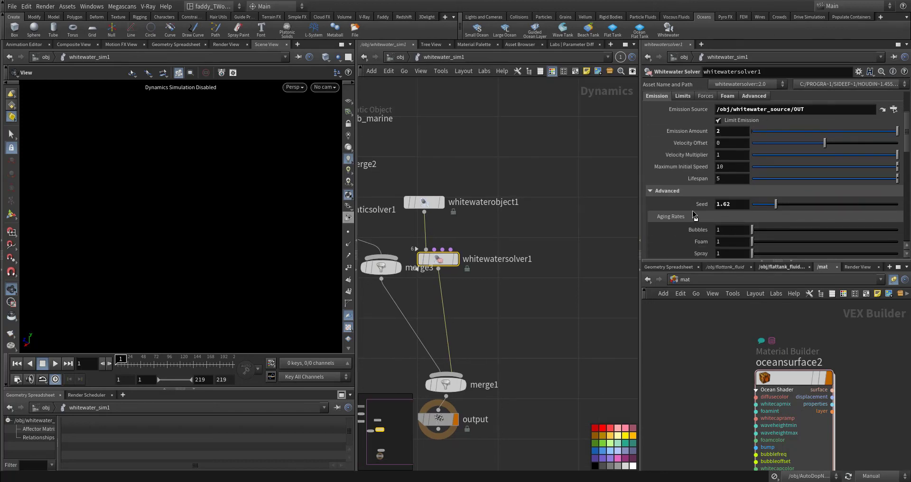
pyautogui.scroll(-2, 689, 244)
pyautogui.scroll(-2, 689, 244)
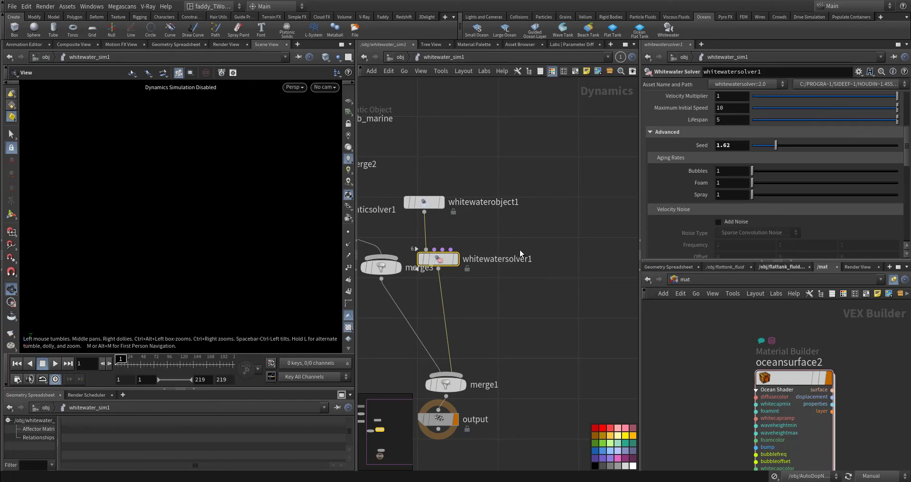
pyautogui.scroll(-3, 689, 226)
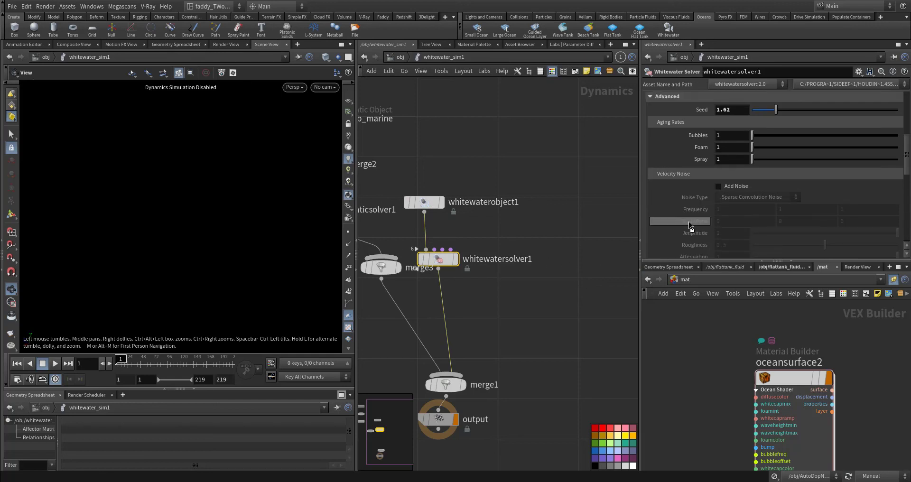
# Review the boundary limits of whitewatersolver1 and bring up its forces settings
pyautogui.scroll(10, 690, 226)
pyautogui.click(684, 156)
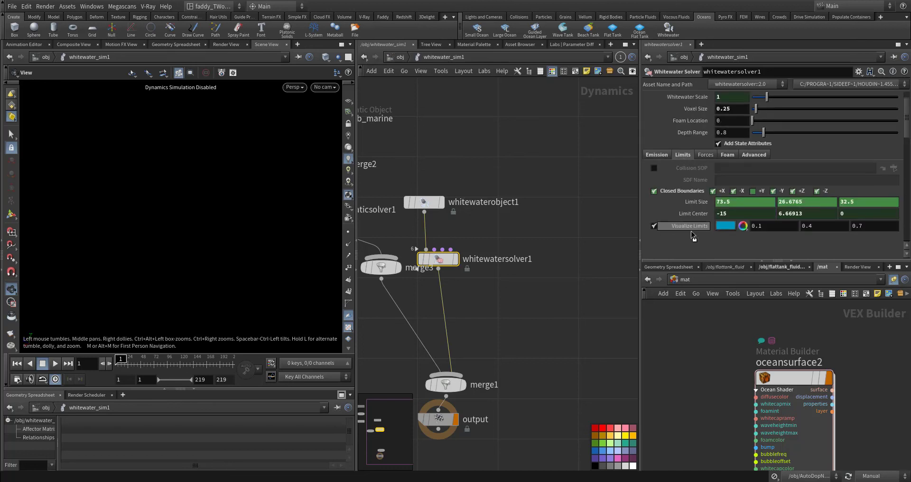
pyautogui.scroll(-2, 691, 234)
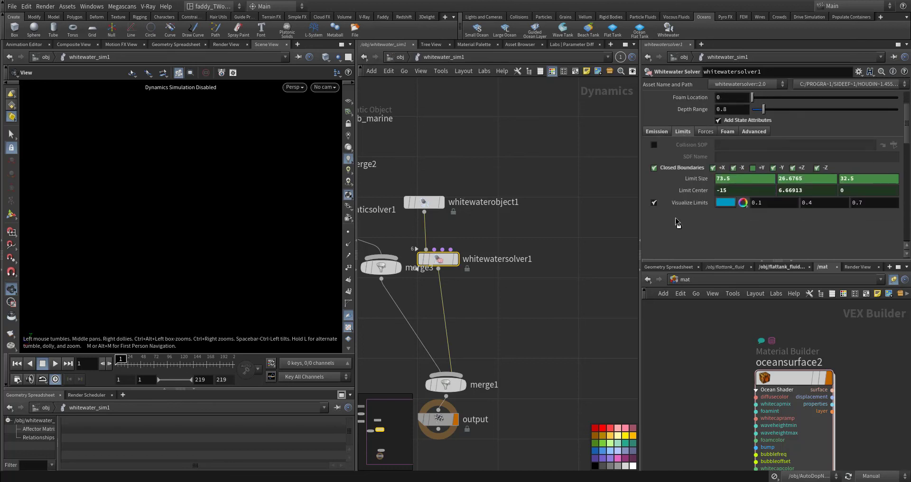
pyautogui.click(713, 133)
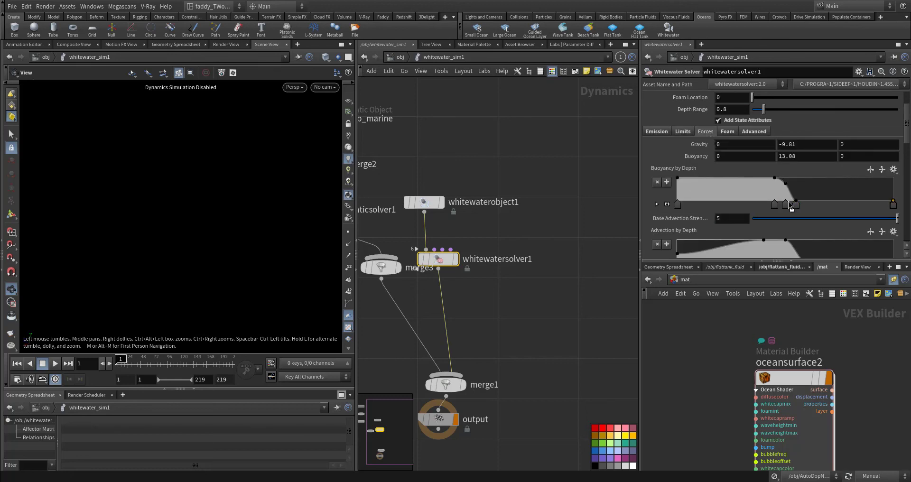